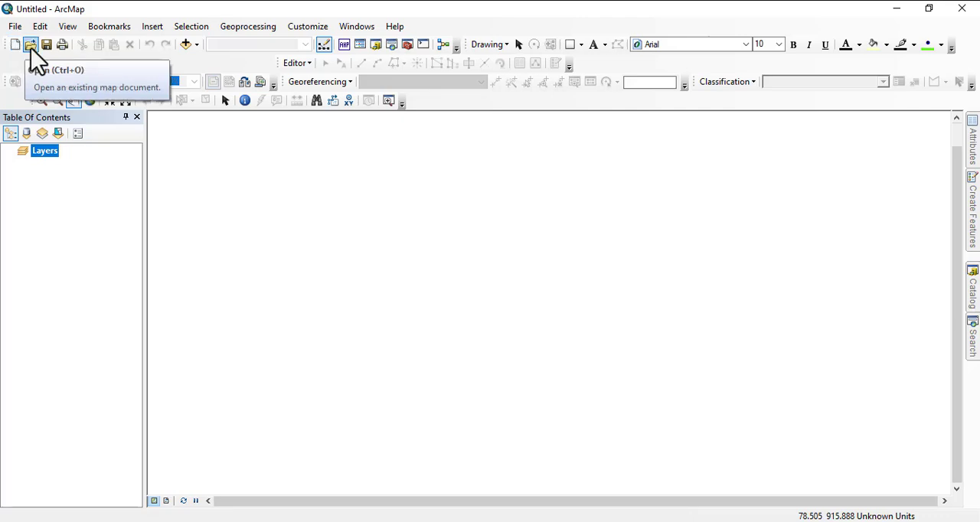
- Look at the existing my study area map document in the Open dialog and close the dialog without opening it
left_click(17, 28)
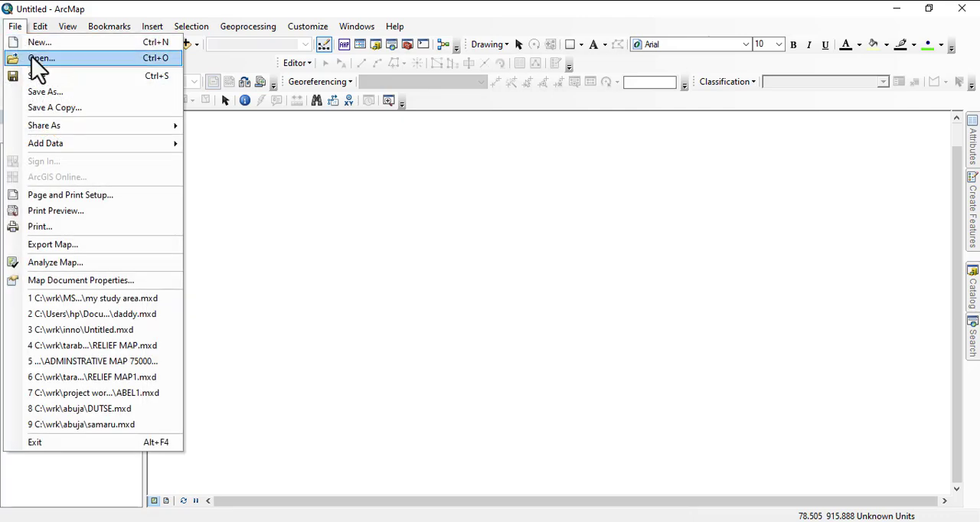
left_click(277, 197)
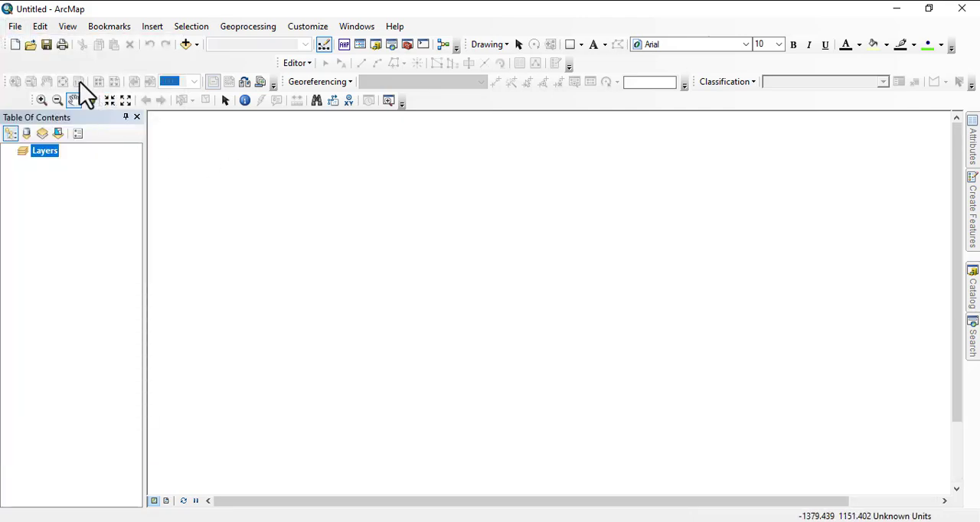
left_click(31, 46)
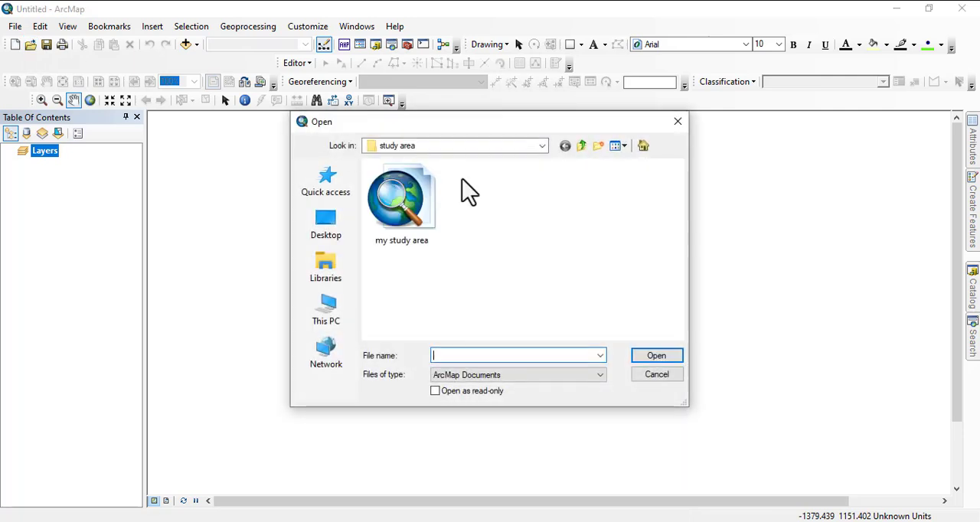
left_click(395, 236)
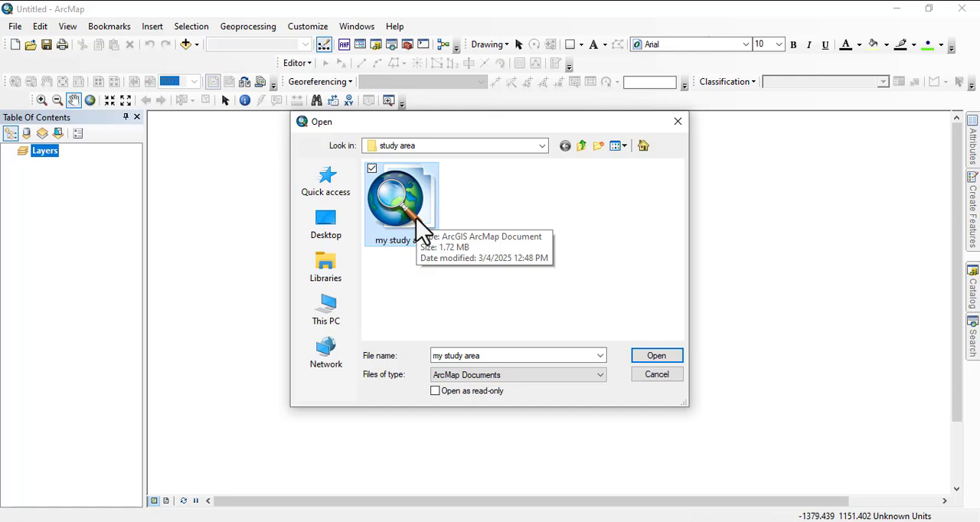
left_click(647, 359)
- Examine the Save As dialog and the ArcMap version types offered for saving a copy, cancelling both without saving
left_click(46, 46)
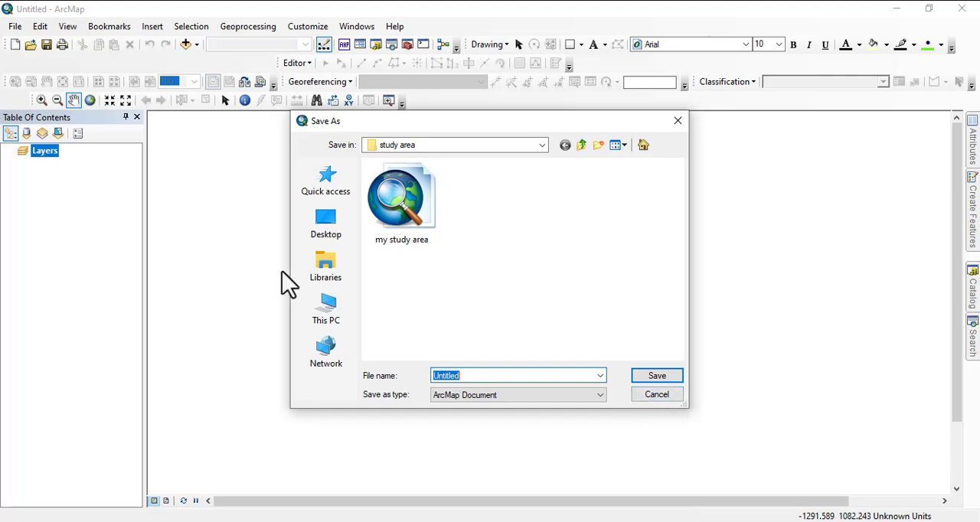
left_click(656, 398)
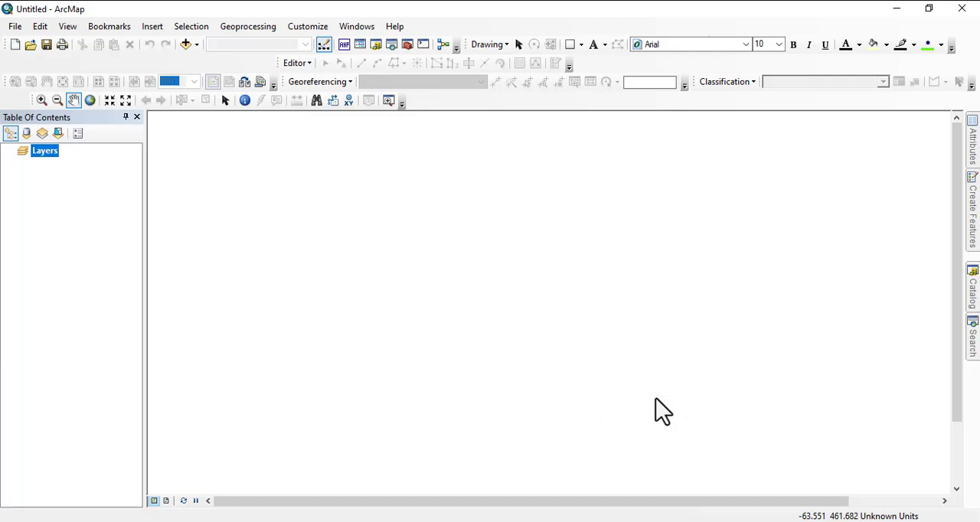
left_click(12, 29)
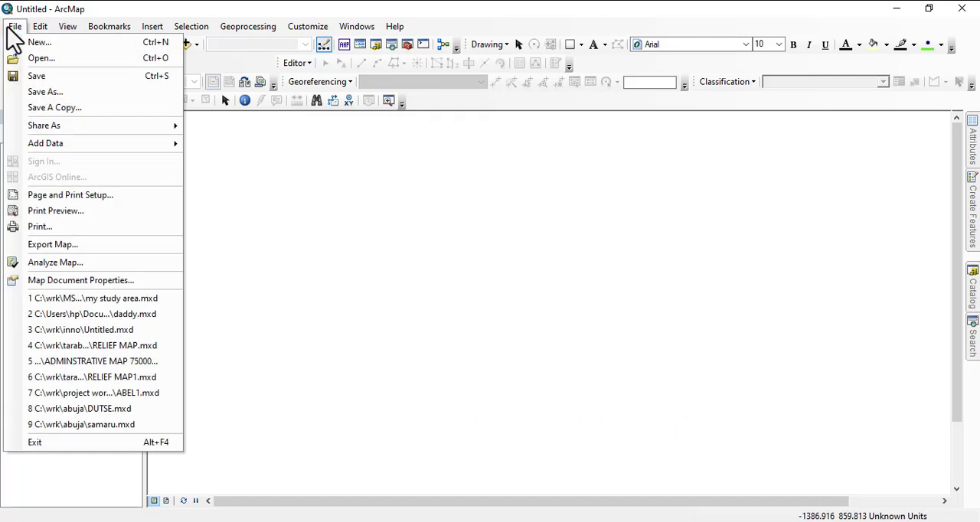
mouse_move(43, 32)
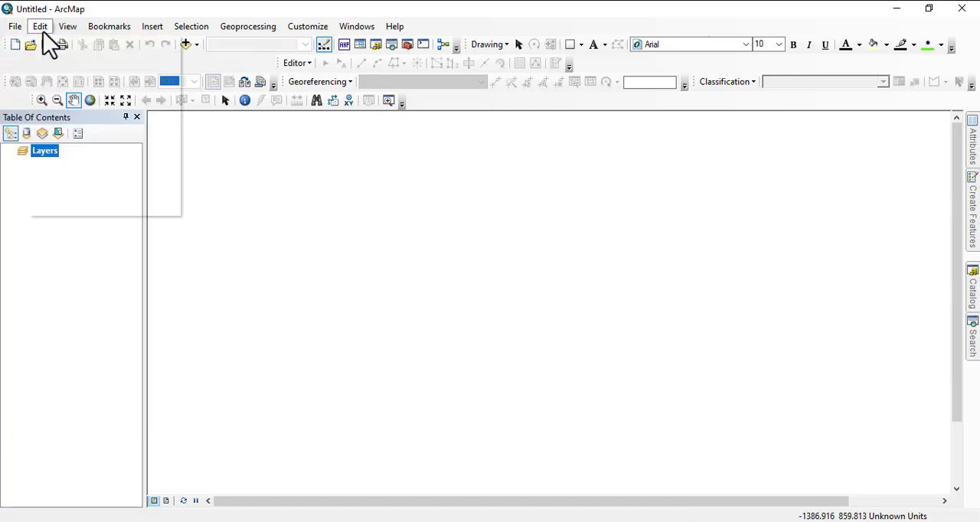
mouse_move(13, 28)
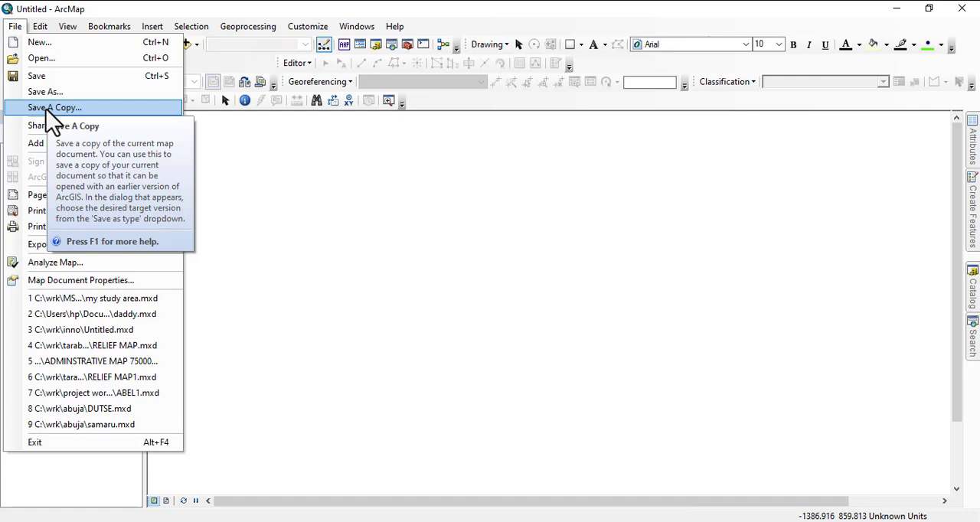
left_click(48, 113)
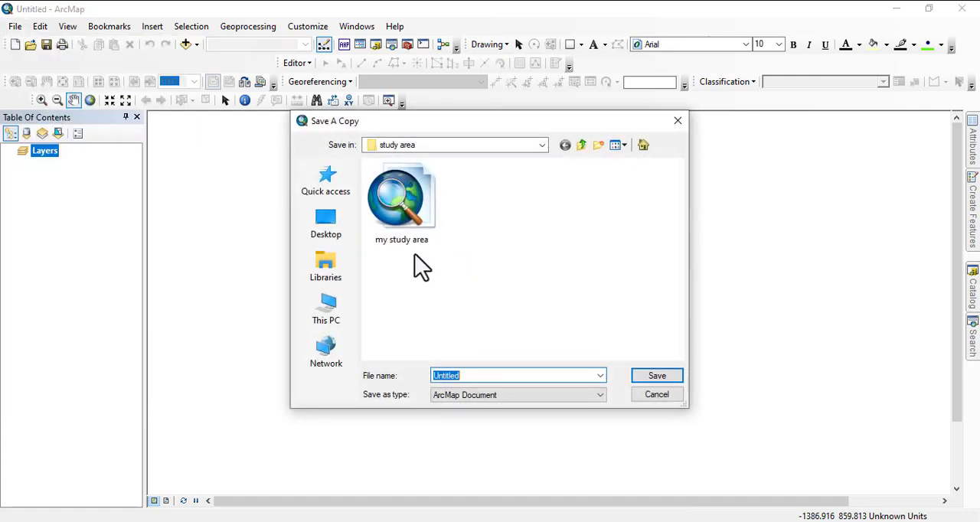
left_click(589, 395)
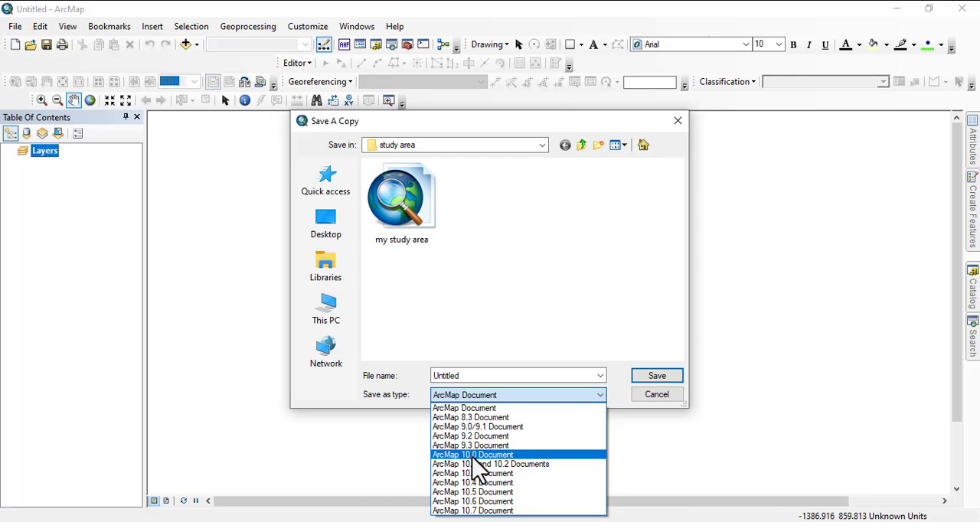
left_click(661, 394)
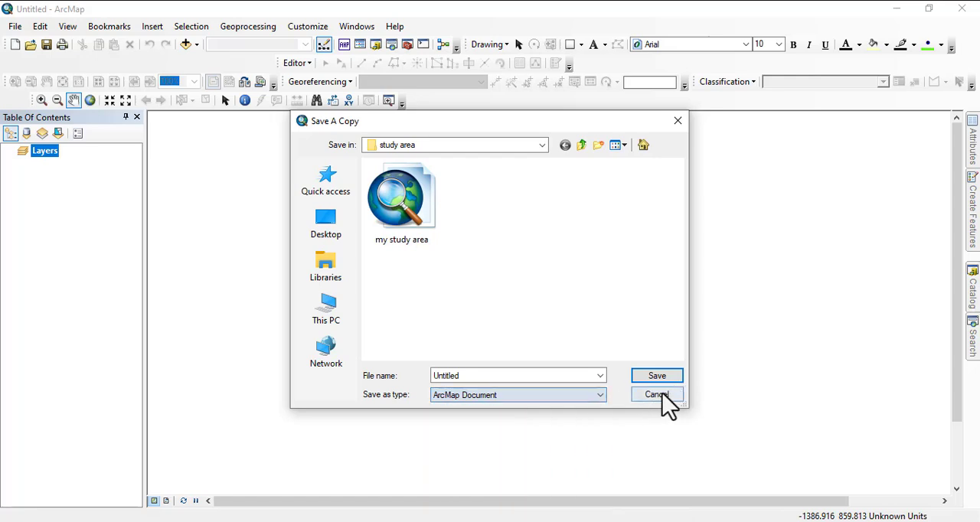
left_click(674, 394)
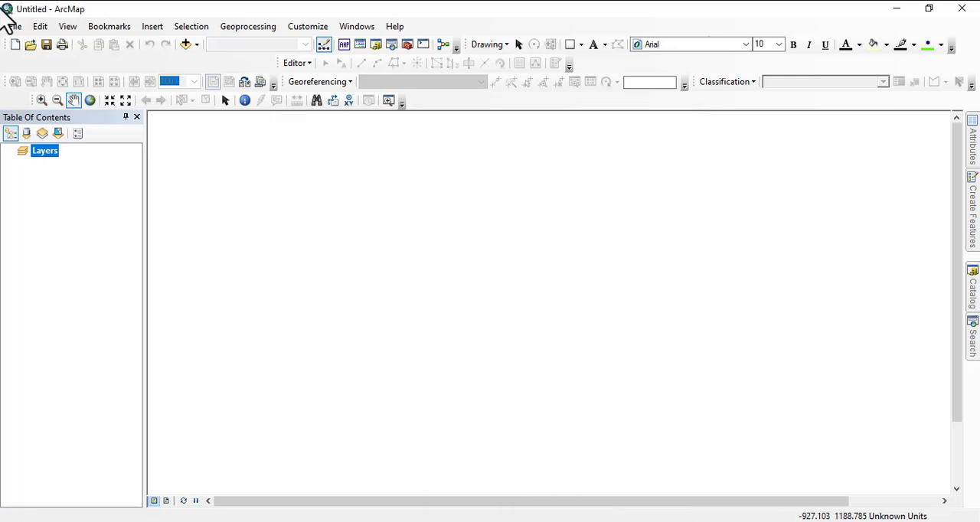
left_click(9, 26)
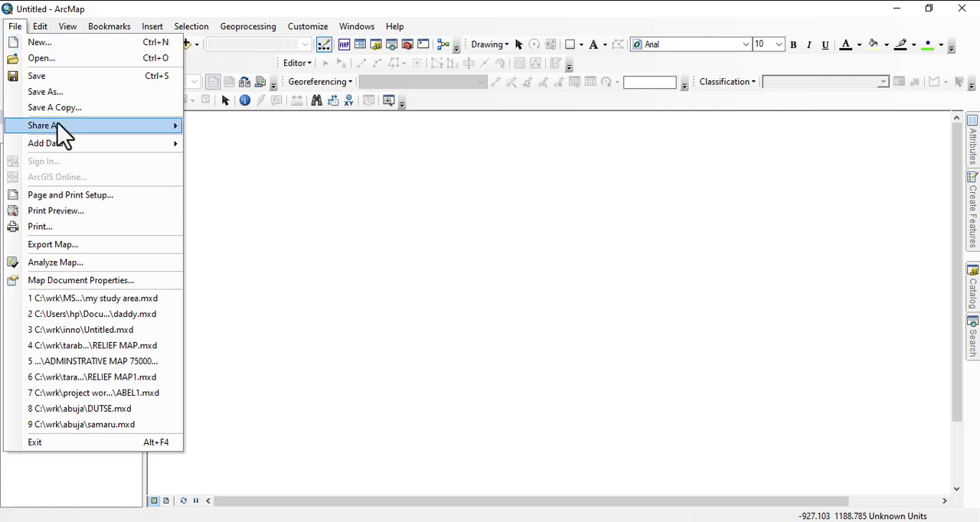
mouse_move(57, 124)
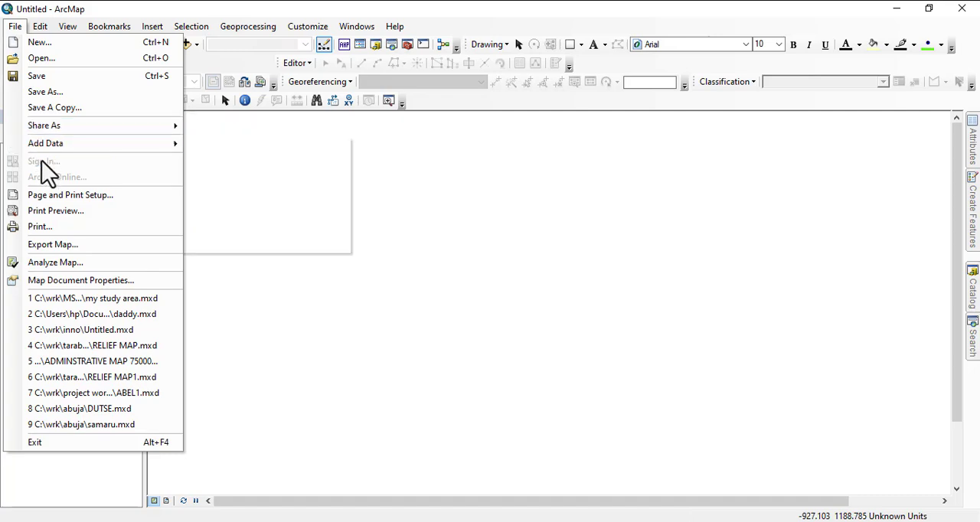
mouse_move(55, 150)
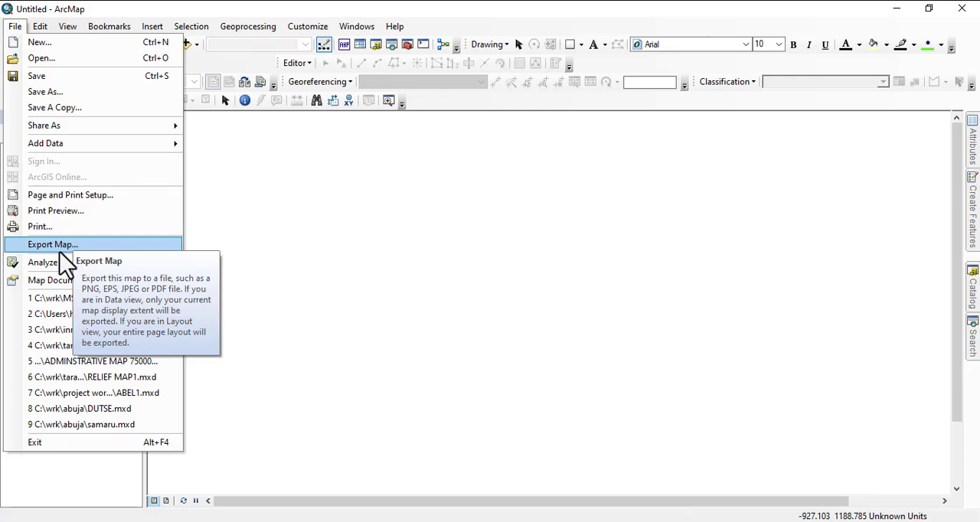
mouse_move(67, 29)
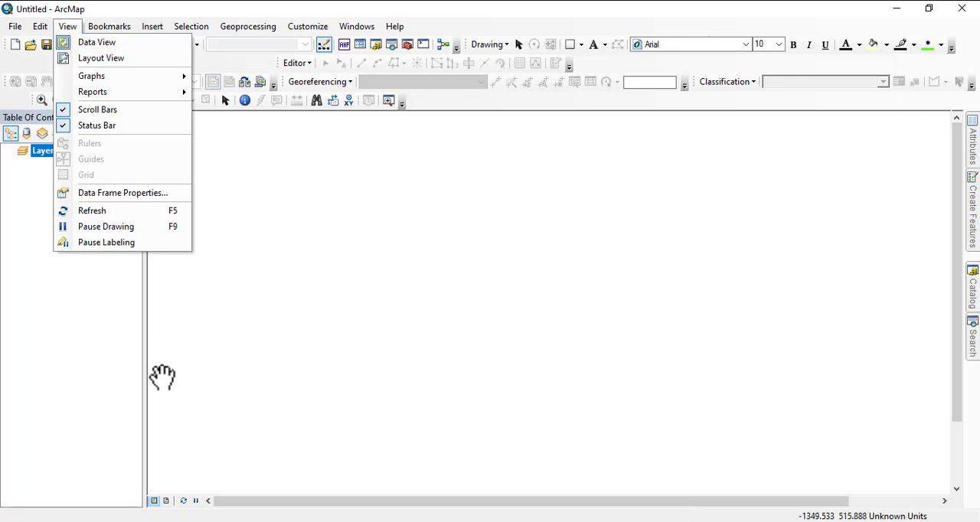
left_click(186, 389)
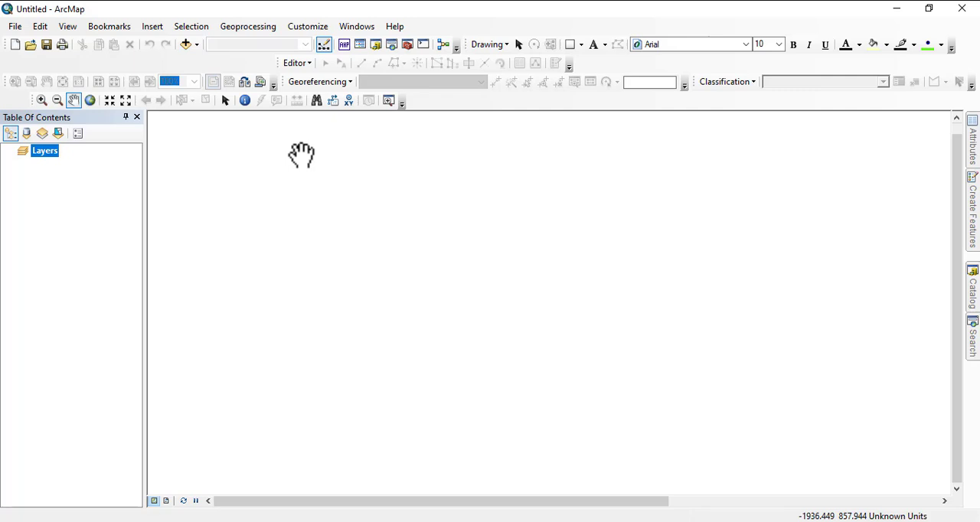
- View the map page in layout view and return to data view
left_click(165, 501)
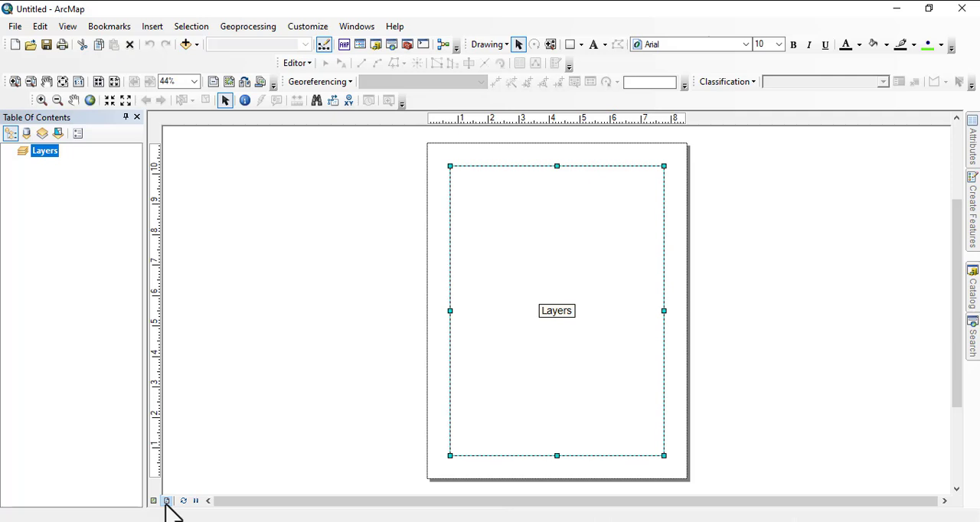
left_click(155, 501)
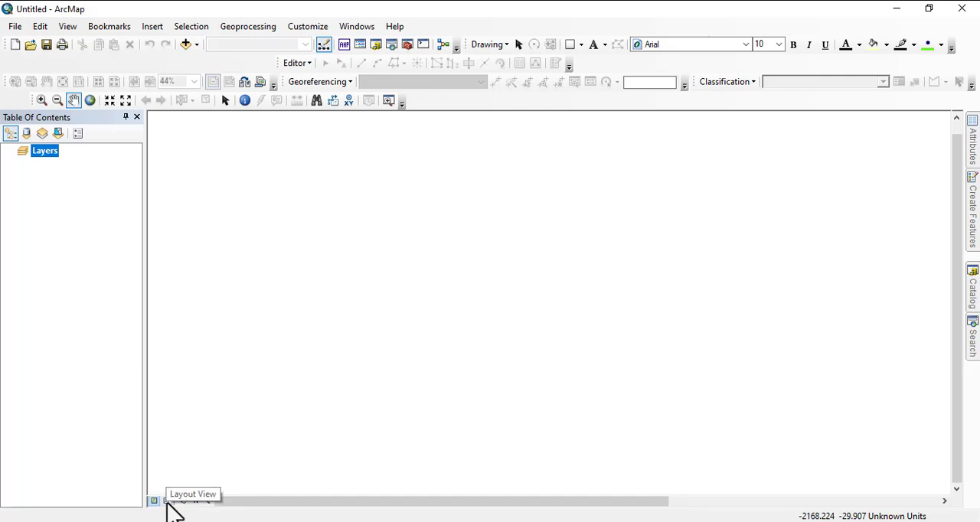
left_click(75, 29)
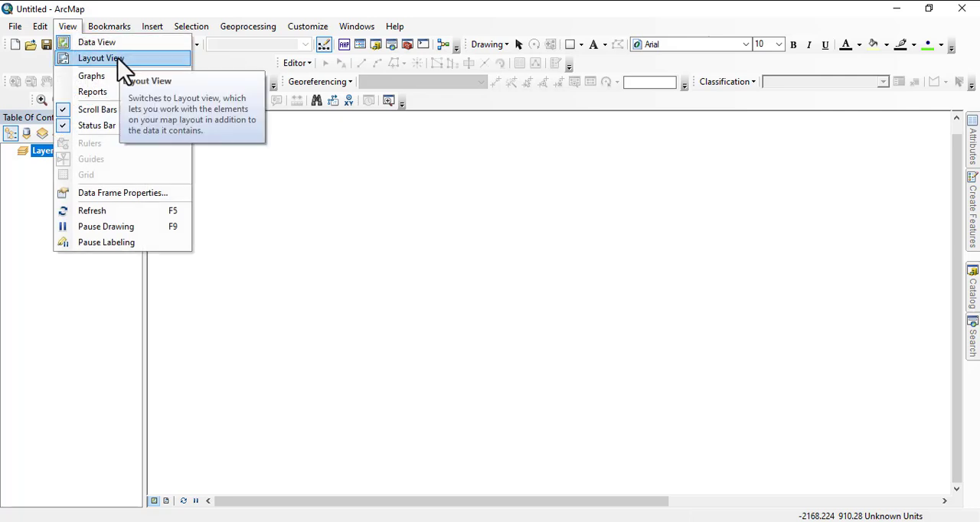
mouse_move(104, 72)
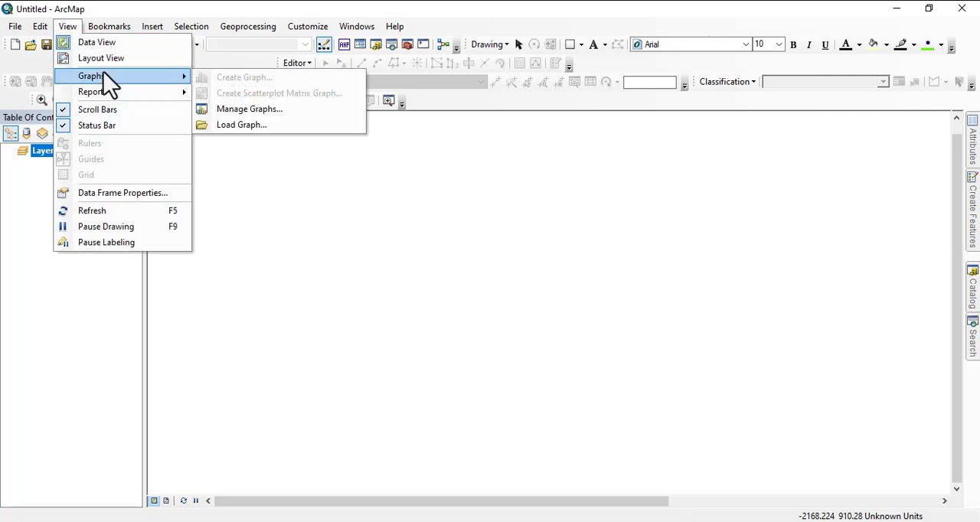
mouse_move(107, 98)
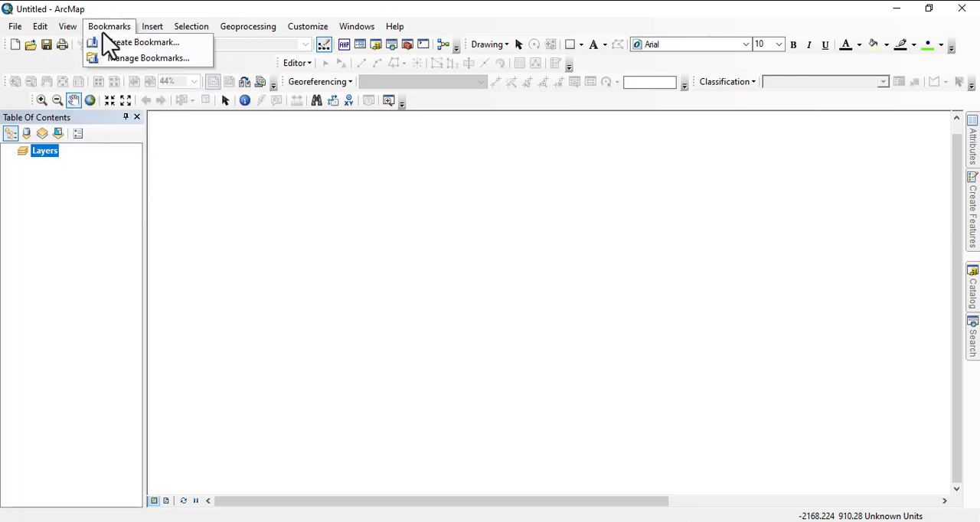
- Insert two new data frames into the map document
mouse_move(157, 34)
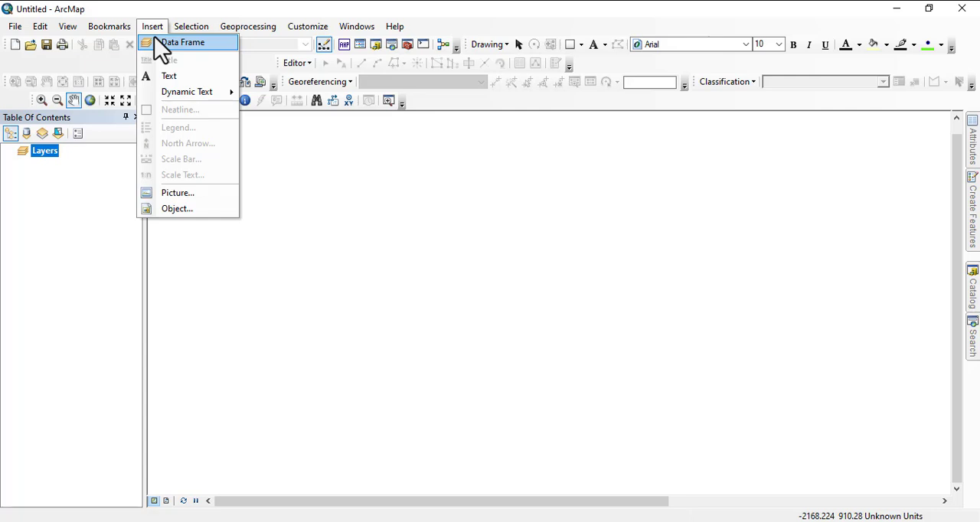
left_click(162, 46)
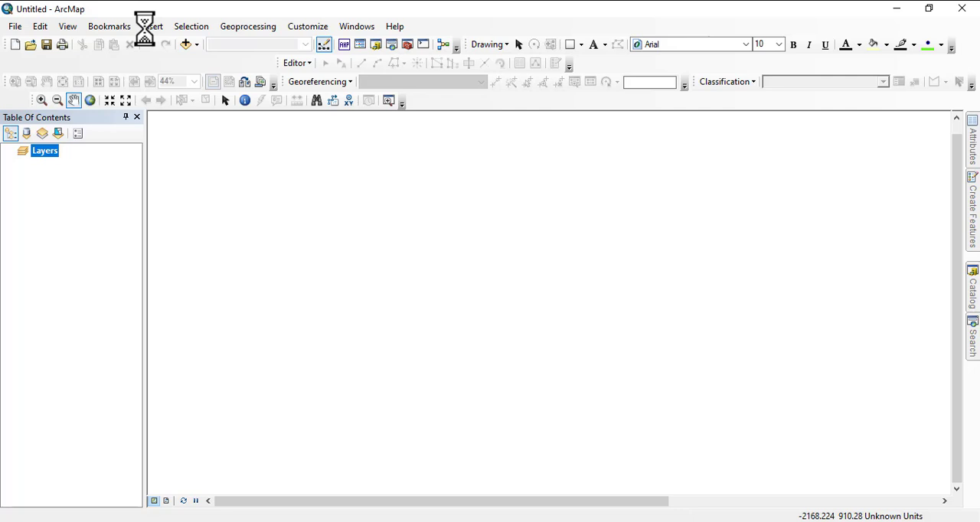
left_click(151, 30)
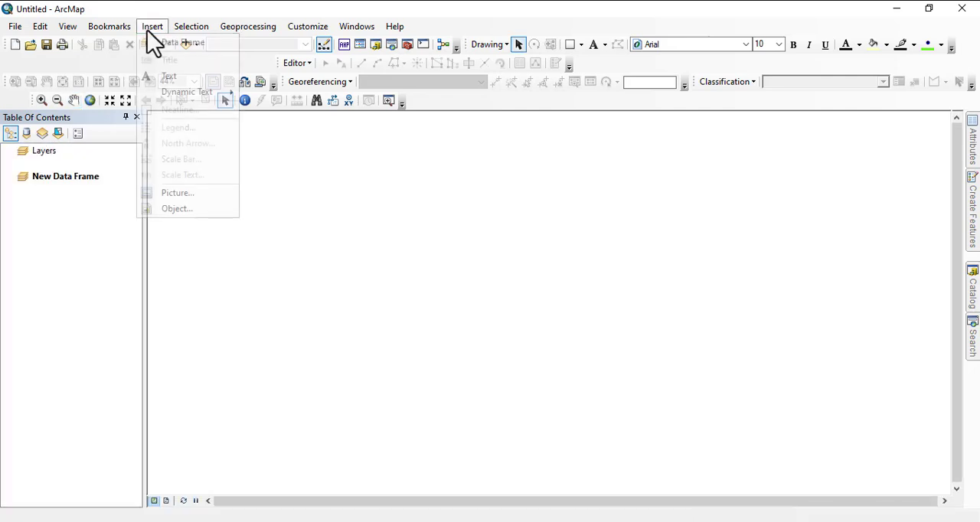
left_click(175, 42)
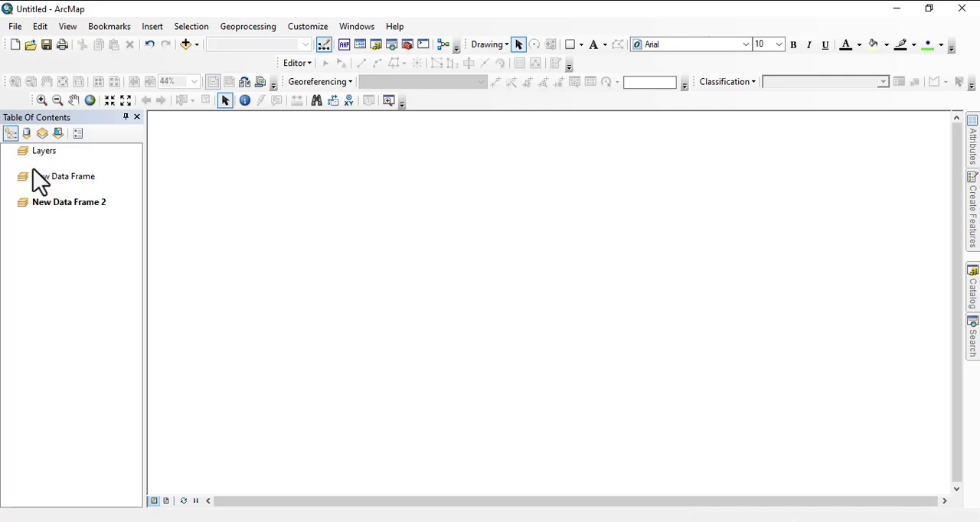
left_click(45, 152)
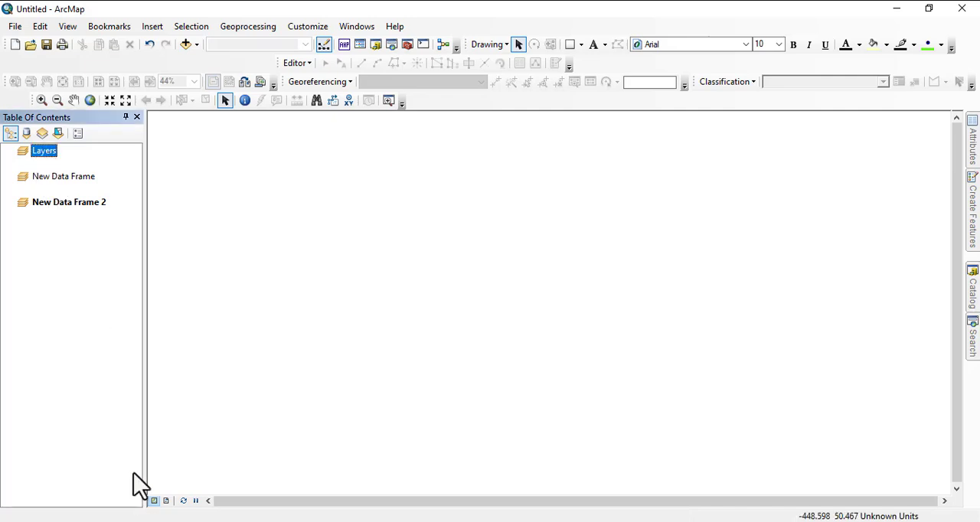
right_click(39, 151)
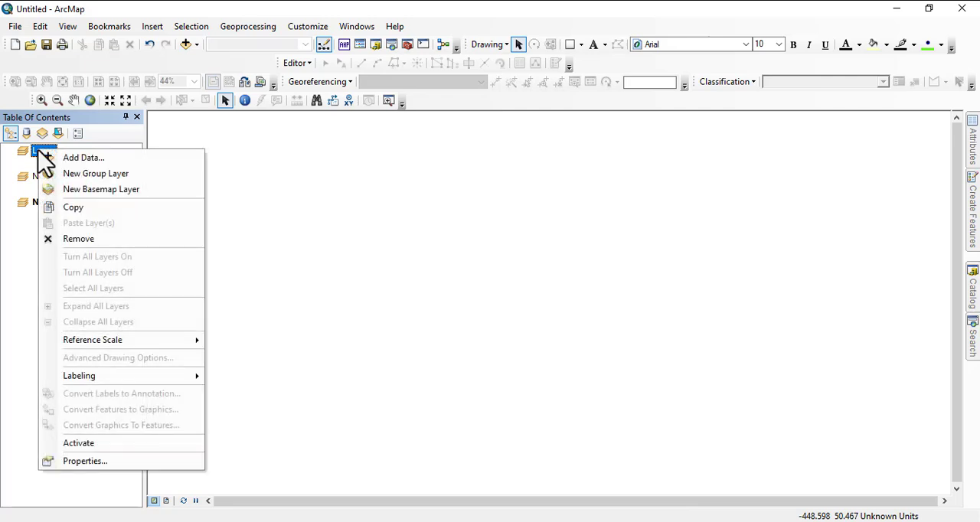
left_click(22, 239)
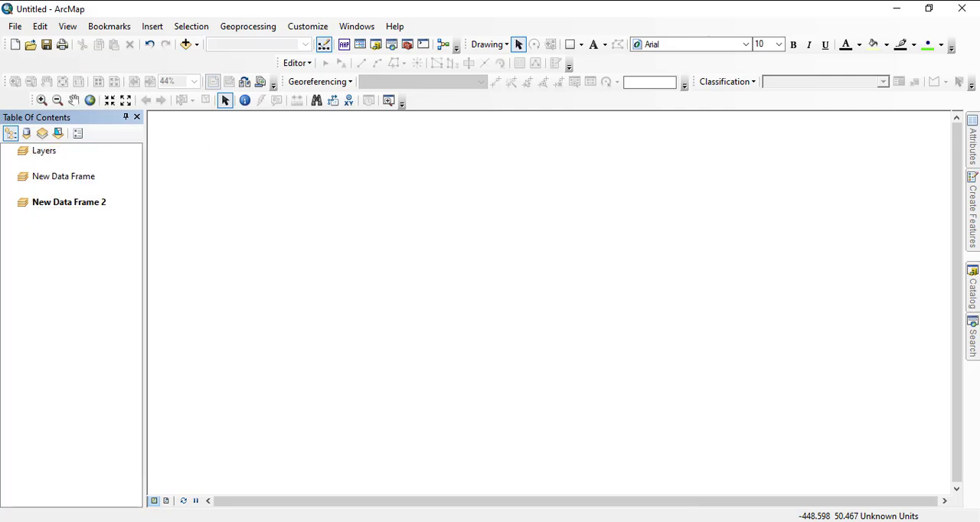
- In layout view, move New Data Frame 2 to the lower part of the page and New Data Frame above it
left_click(165, 502)
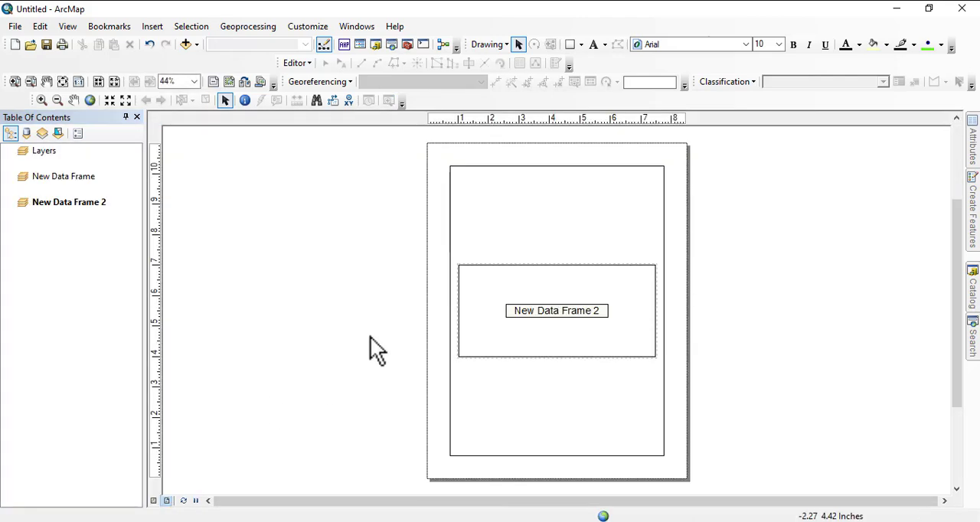
left_click_drag(551, 331, 562, 380)
left_click_drag(526, 298, 532, 375)
left_click(526, 284)
left_click(525, 288)
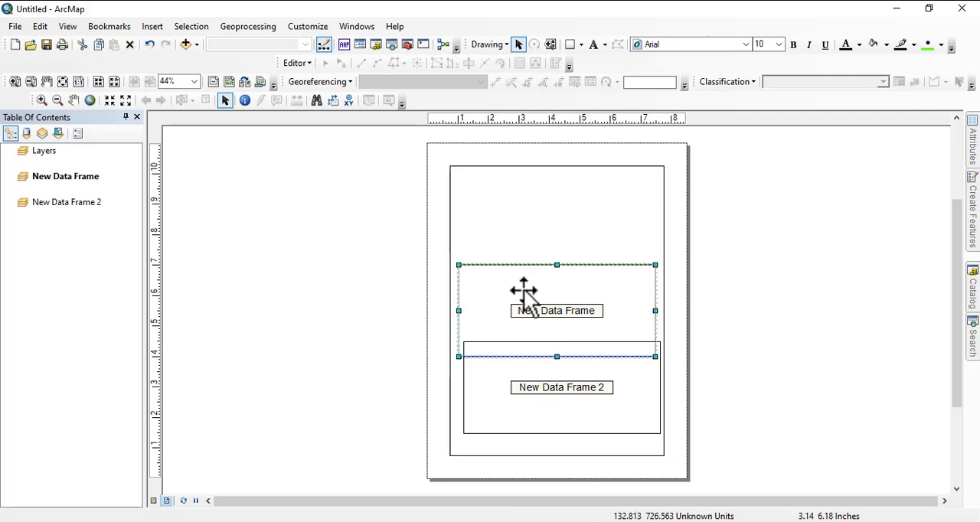
left_click_drag(525, 288, 531, 248)
- Shrink the Layers data frame to about 3 by 2.5 inches in the page's upper left corner
left_click(508, 214)
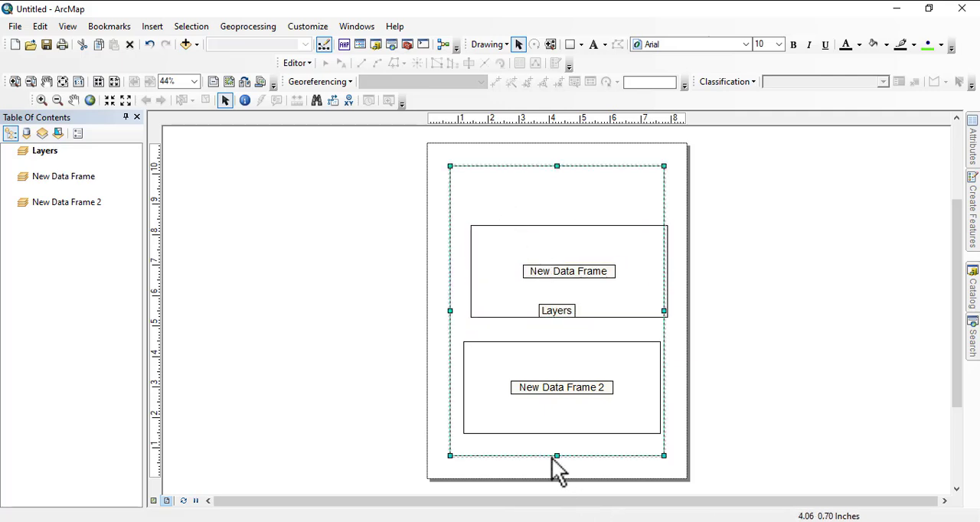
left_click_drag(475, 123, 484, 198)
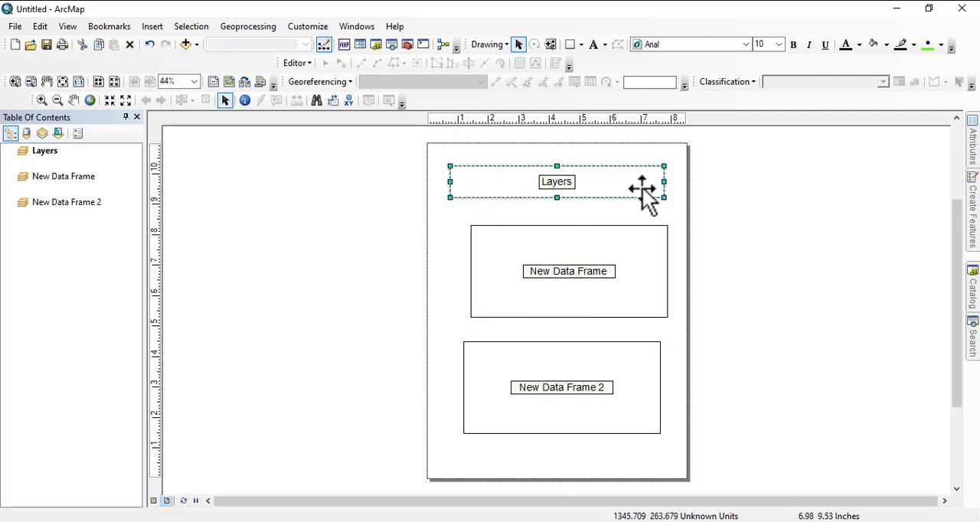
left_click_drag(664, 182, 496, 243)
- Shrink New Data Frame to about 3 by 2.5 inches beside the Layers frame, and raise the Layers frame's upper edge slightly
left_click(483, 280)
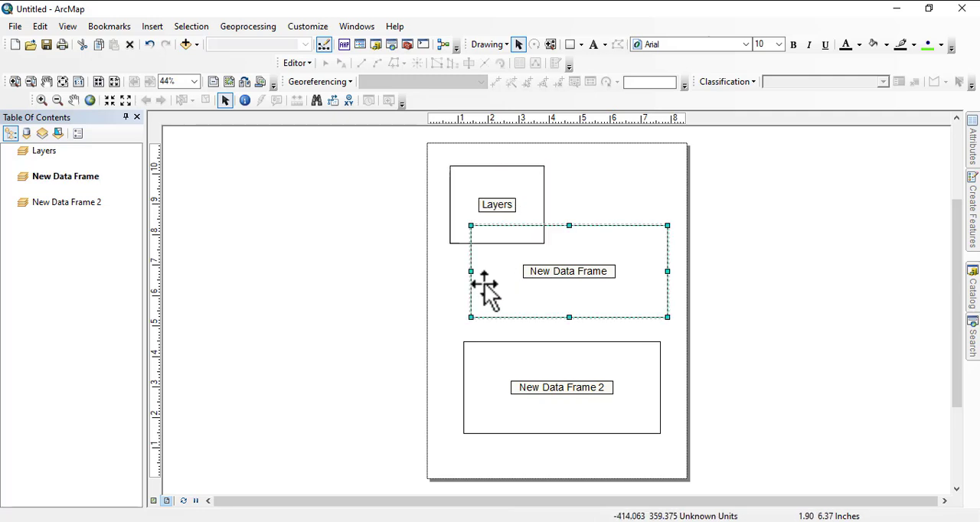
left_click_drag(470, 273, 544, 275)
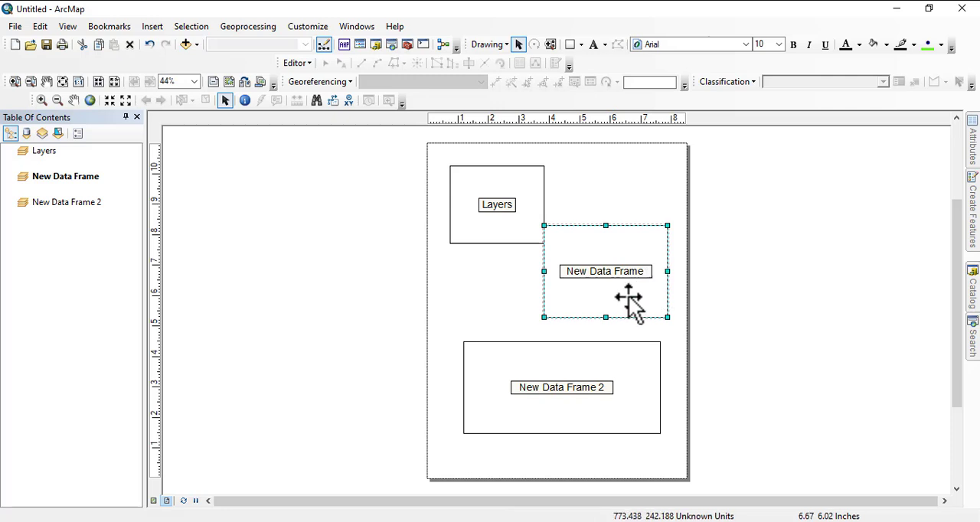
left_click_drag(632, 301, 620, 204)
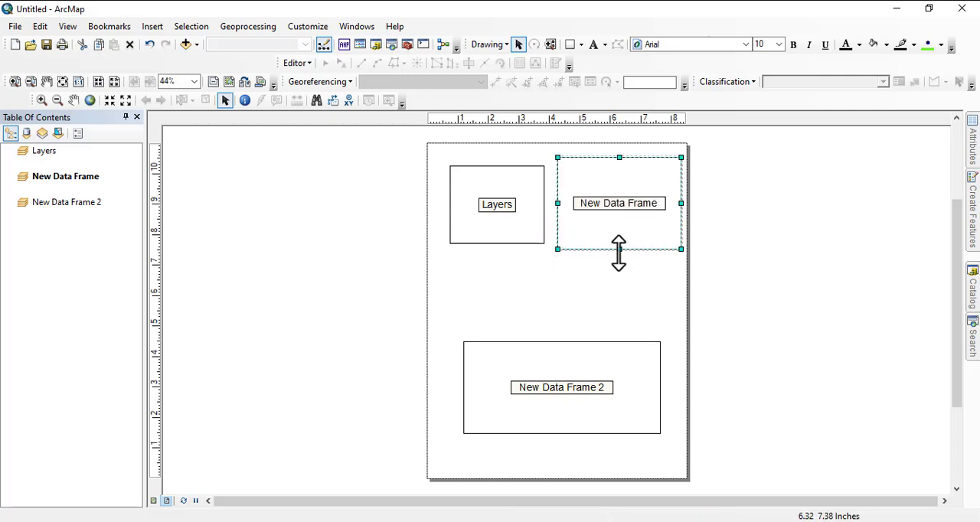
left_click_drag(618, 250, 619, 236)
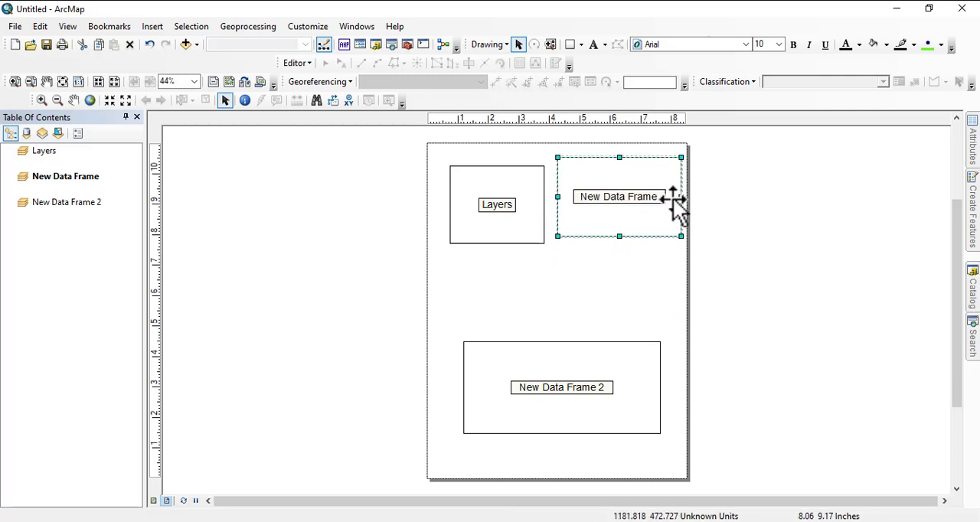
left_click_drag(676, 204, 604, 230)
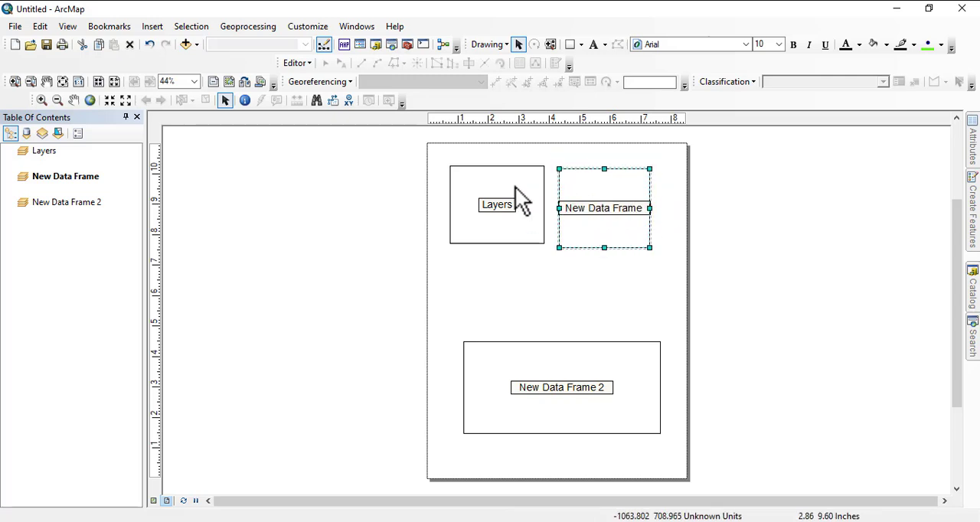
left_click(505, 175)
left_click_drag(498, 165, 497, 162)
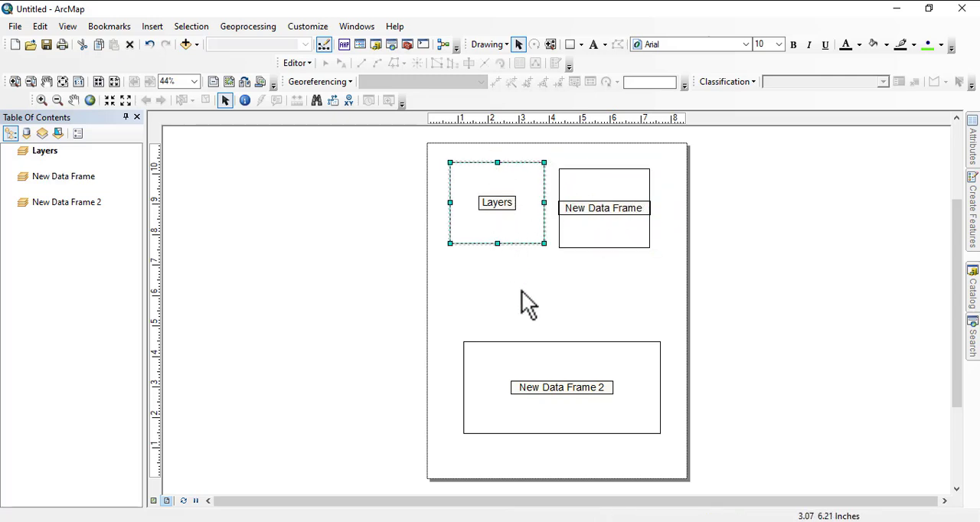
- Enlarge New Data Frame 2 to about 7 by 5.5 inches, filling the page area below the two smaller frames
left_click(548, 369)
left_click_drag(559, 342, 542, 277)
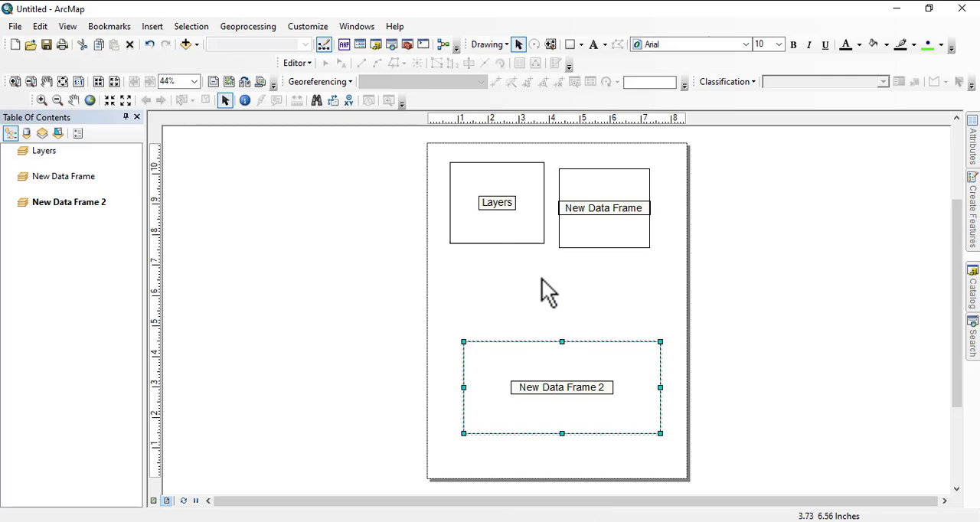
left_click_drag(464, 358, 448, 357)
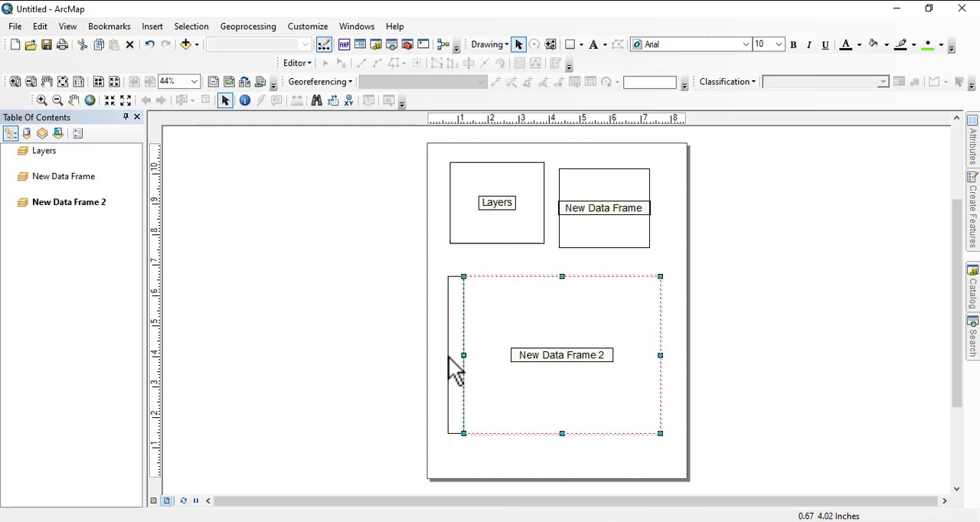
left_click_drag(550, 433, 551, 448)
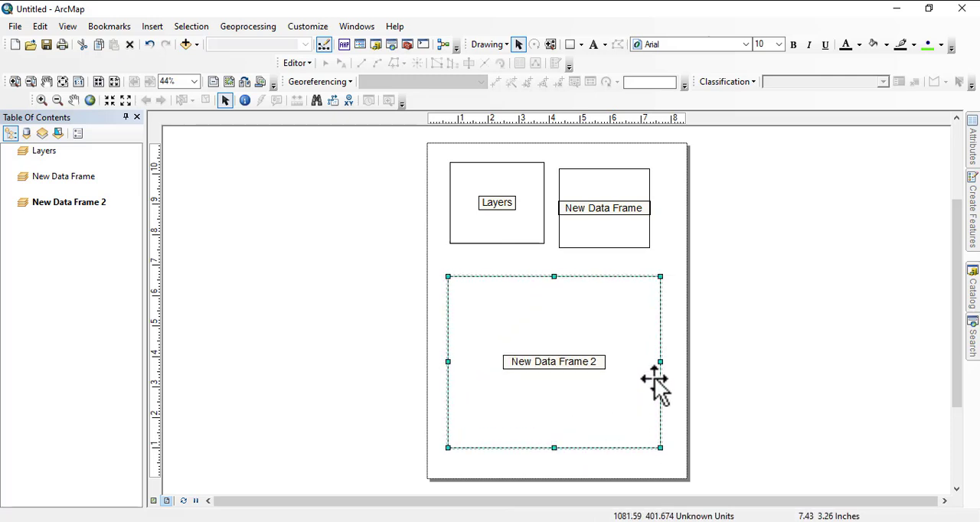
left_click_drag(660, 360, 663, 360)
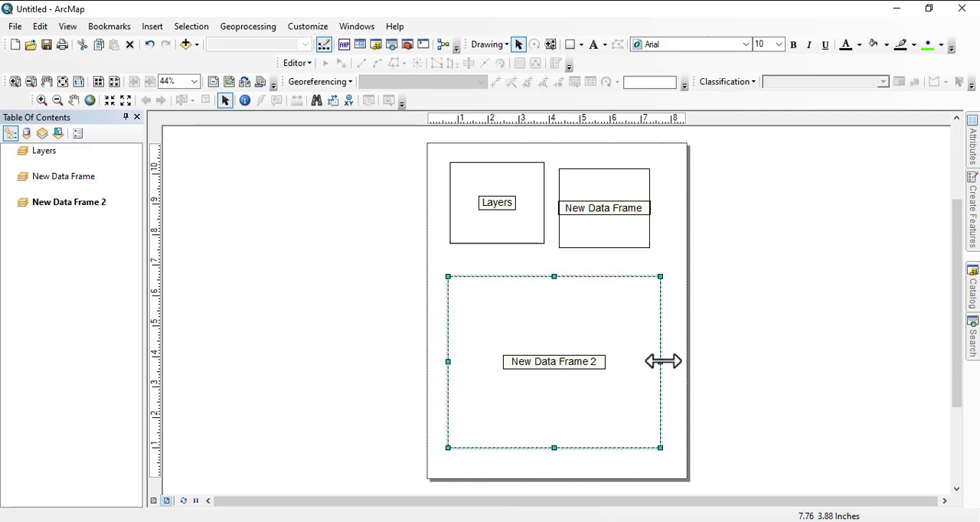
- Widen New Data Frame to about 3.3 inches by extending its outer edge toward the page margin
left_click(523, 238)
left_click(616, 218)
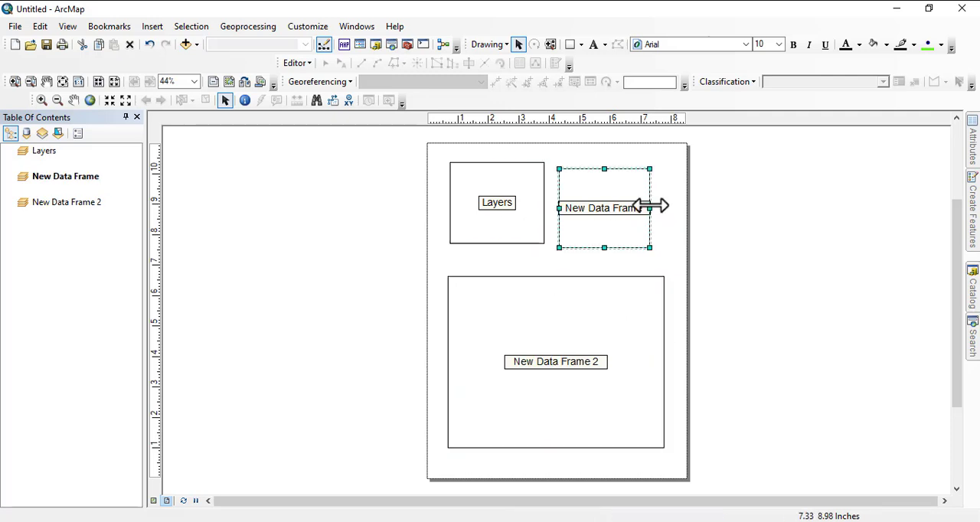
left_click_drag(650, 207, 665, 222)
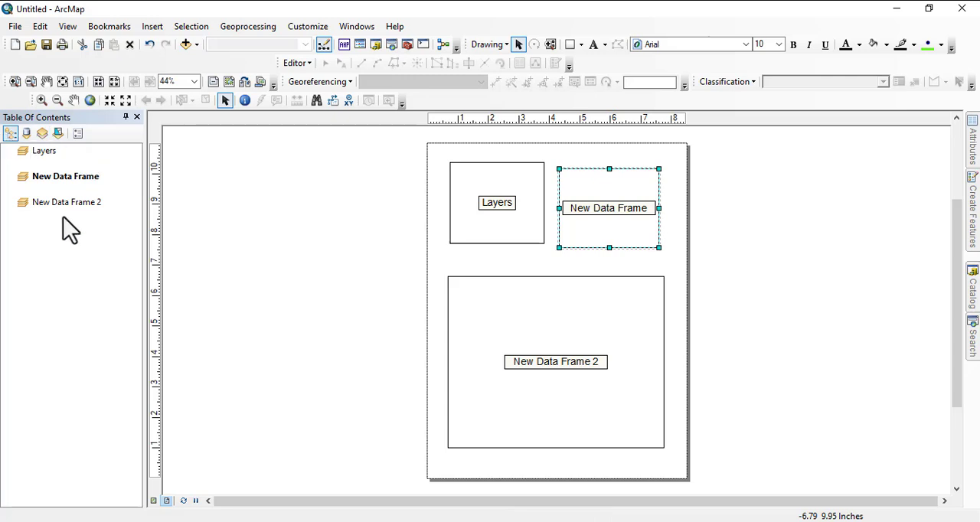
- Select the Layers data frame on the layout page and return to data view
left_click(517, 240)
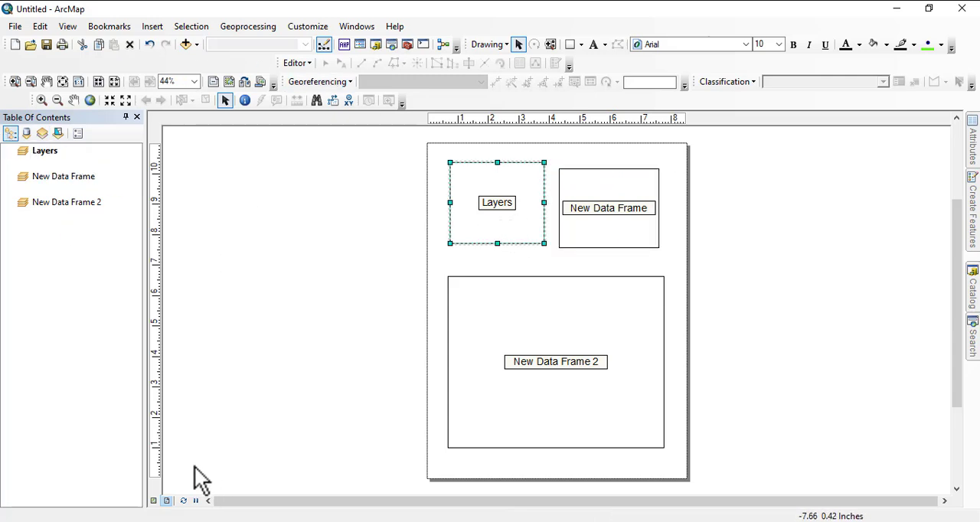
left_click(152, 502)
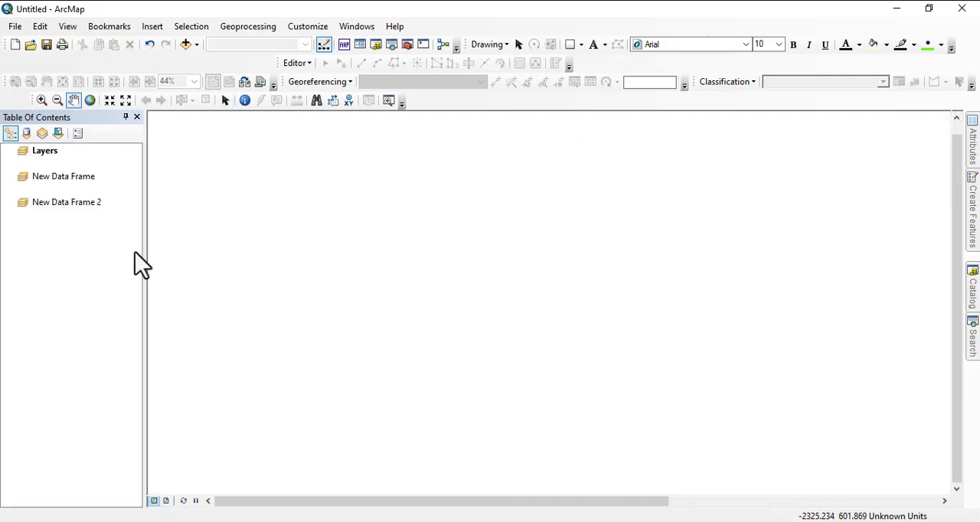
right_click(46, 152)
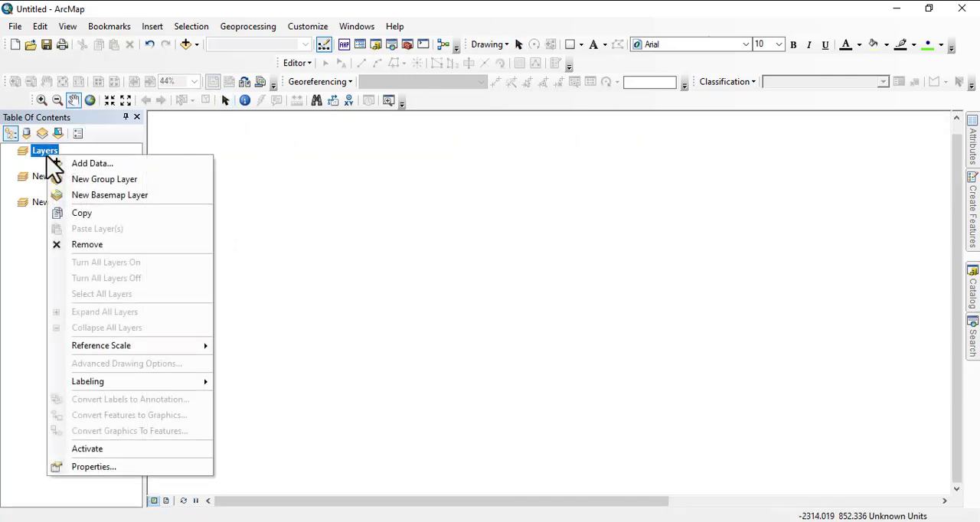
left_click(12, 253)
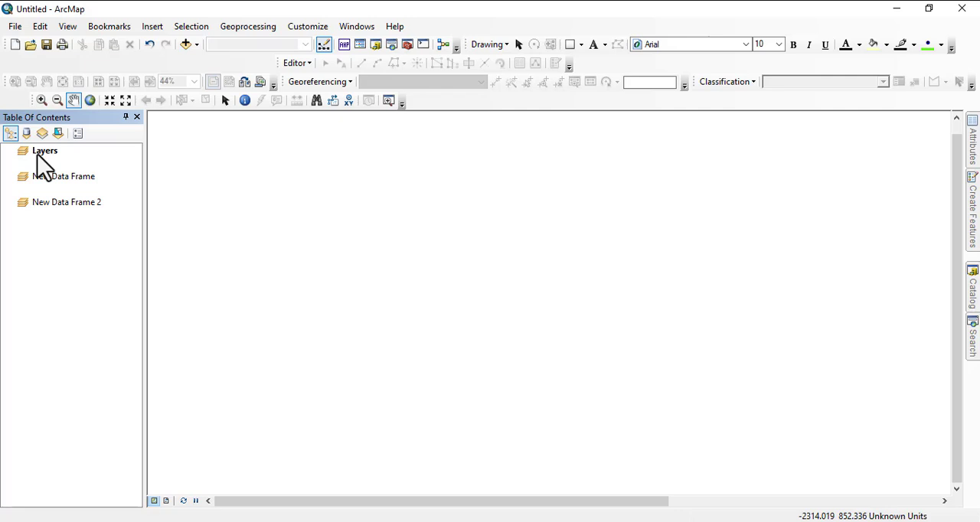
right_click(38, 155)
left_click(13, 239)
- Activate New Data Frame 2 in the table of contents
right_click(60, 203)
left_click(98, 492)
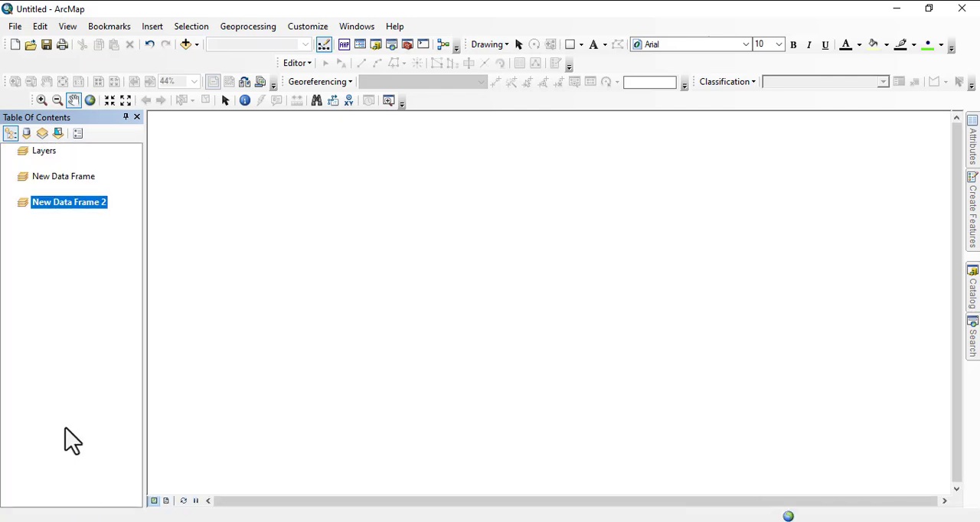
right_click(55, 204)
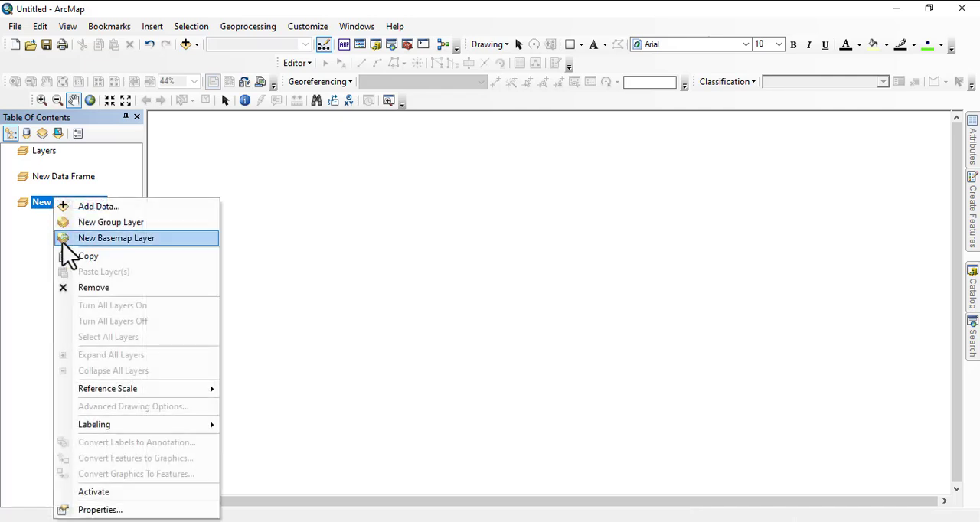
left_click(93, 492)
- Make Layers the active data frame again
left_click(47, 152)
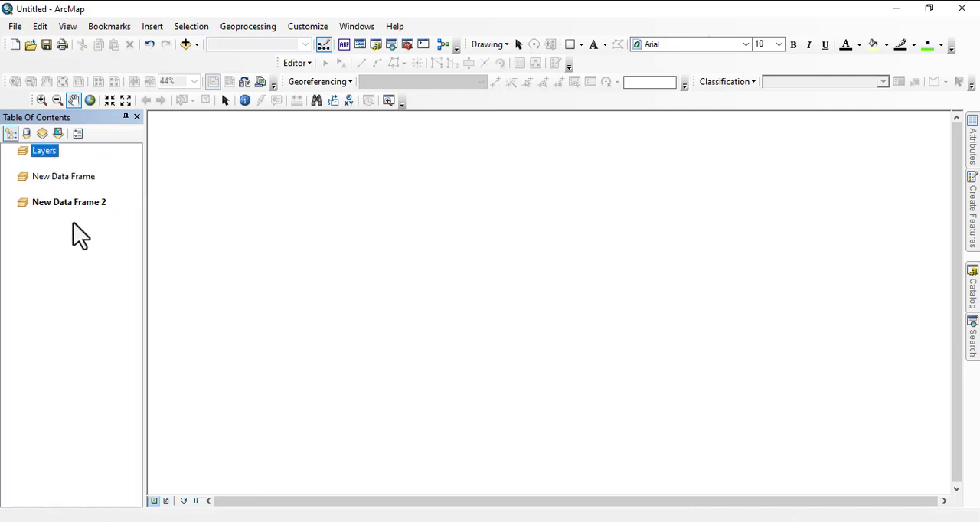
right_click(45, 156)
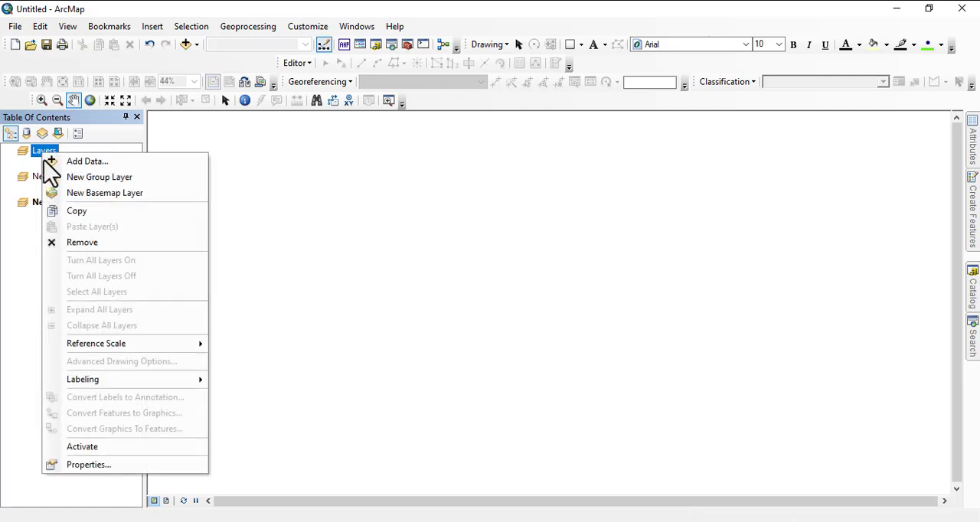
left_click(86, 447)
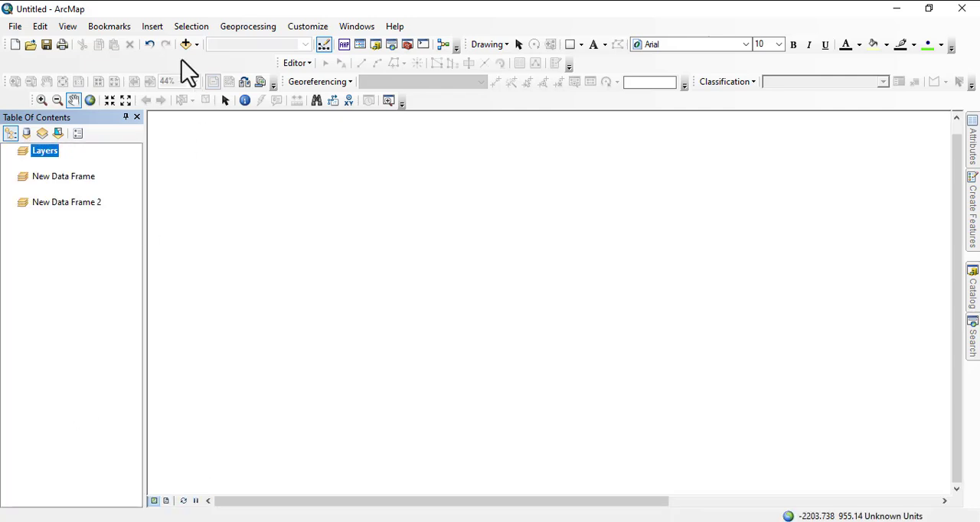
- Look through the available Insert, Selection and Geoprocessing commands
left_click(157, 28)
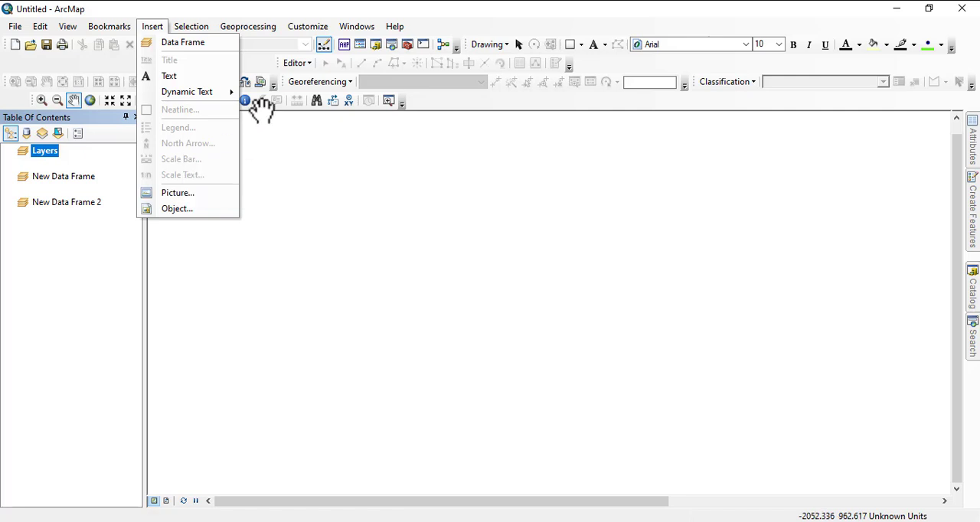
mouse_move(190, 31)
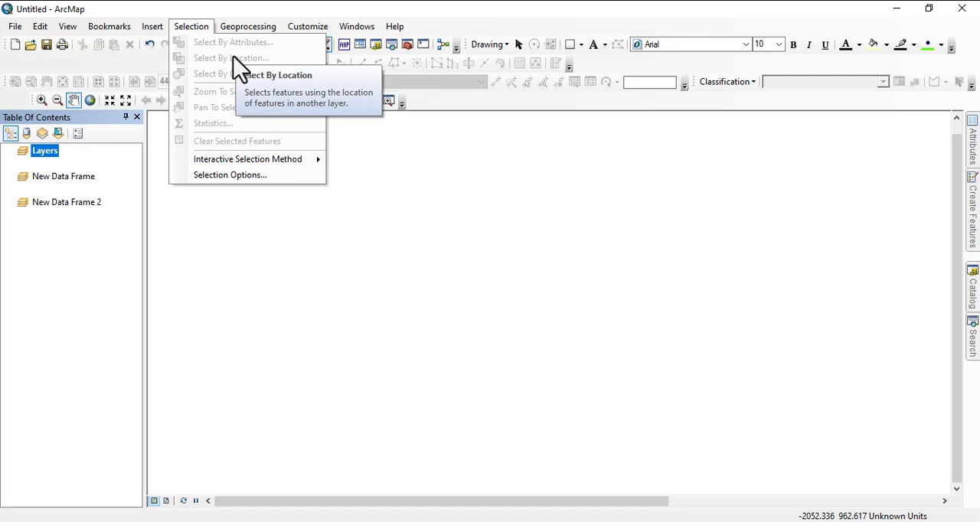
left_click(244, 28)
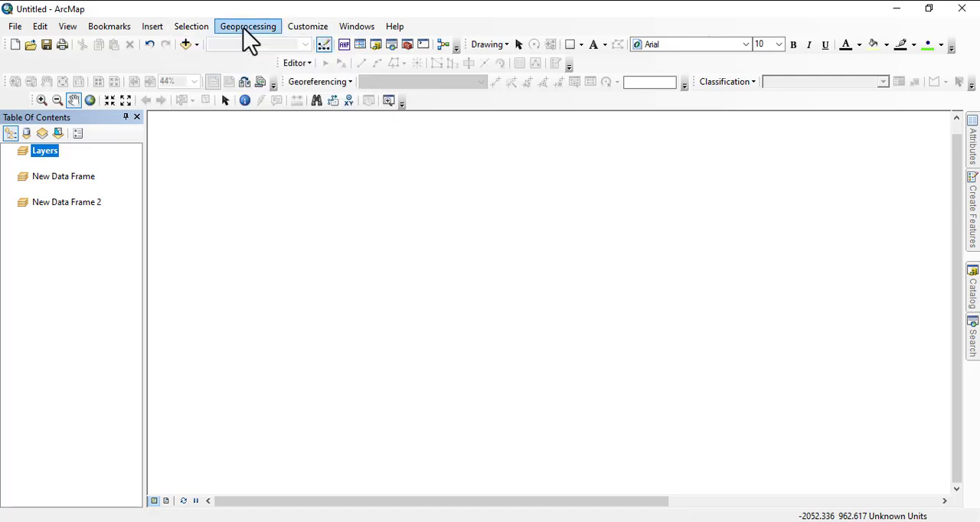
left_click(247, 31)
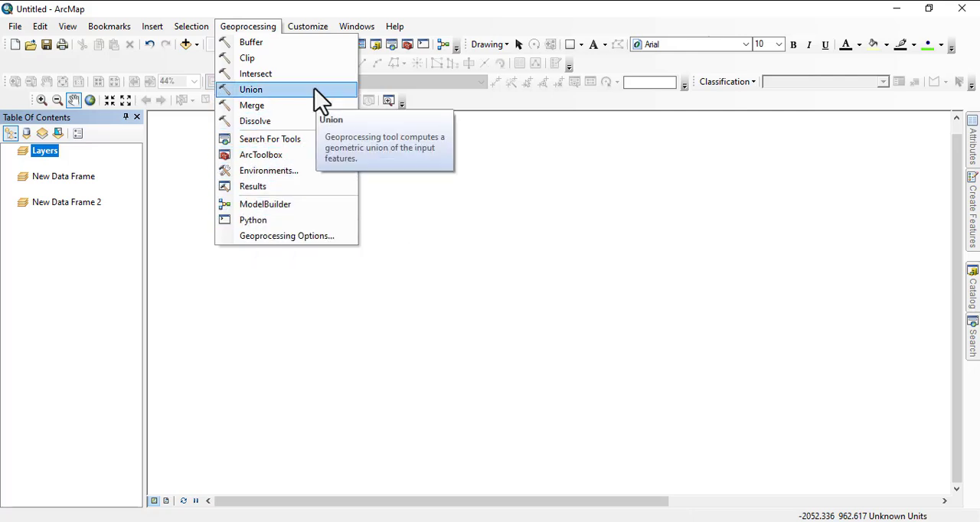
- Examine the Customize options and the list of toolbars that can be switched on
left_click(311, 31)
left_click(312, 34)
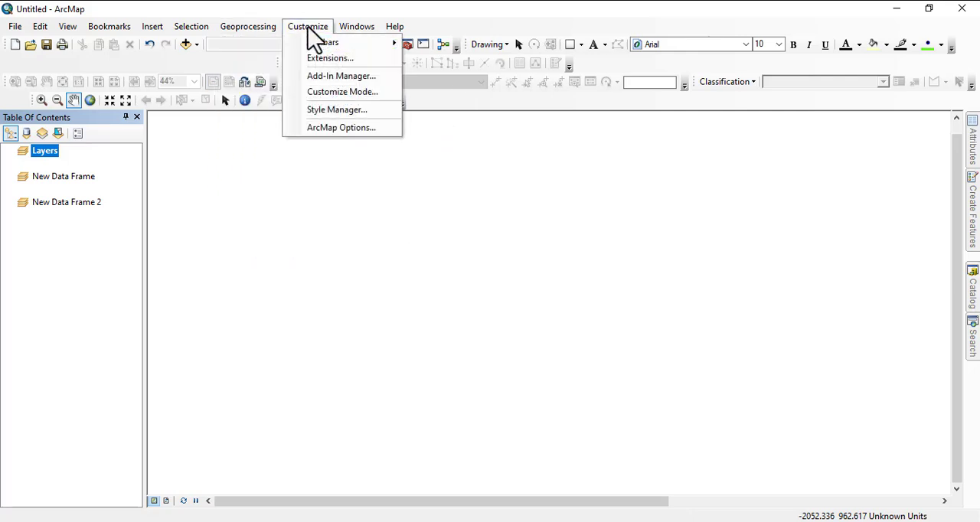
mouse_move(310, 43)
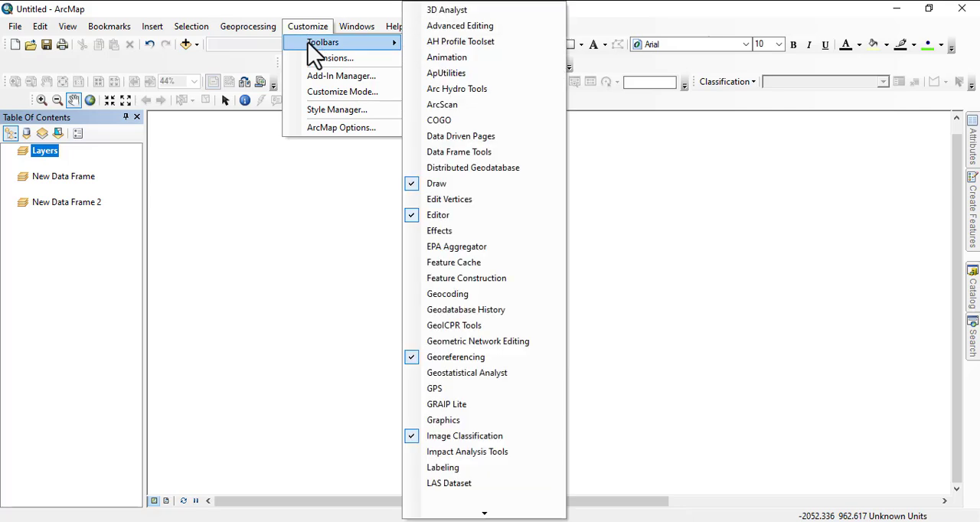
right_click(605, 65)
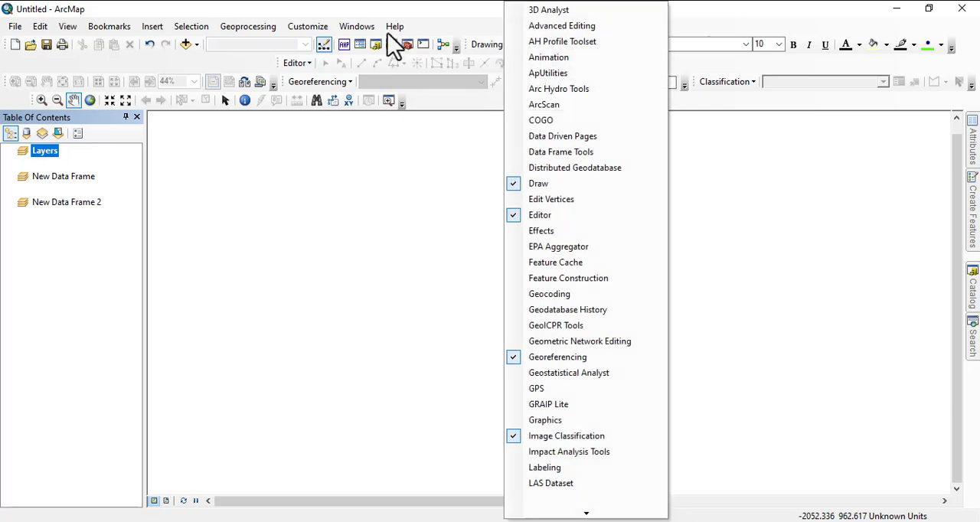
left_click(361, 29)
mouse_move(306, 32)
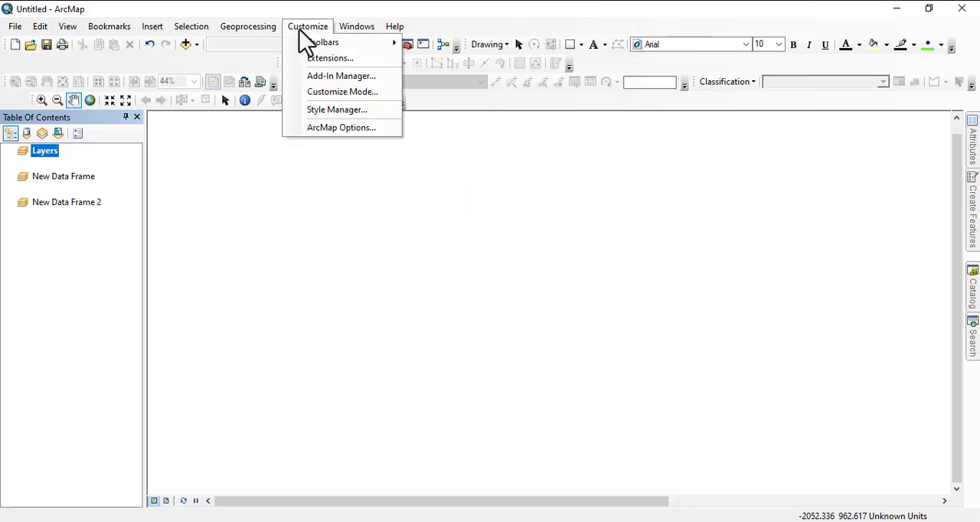
mouse_move(326, 47)
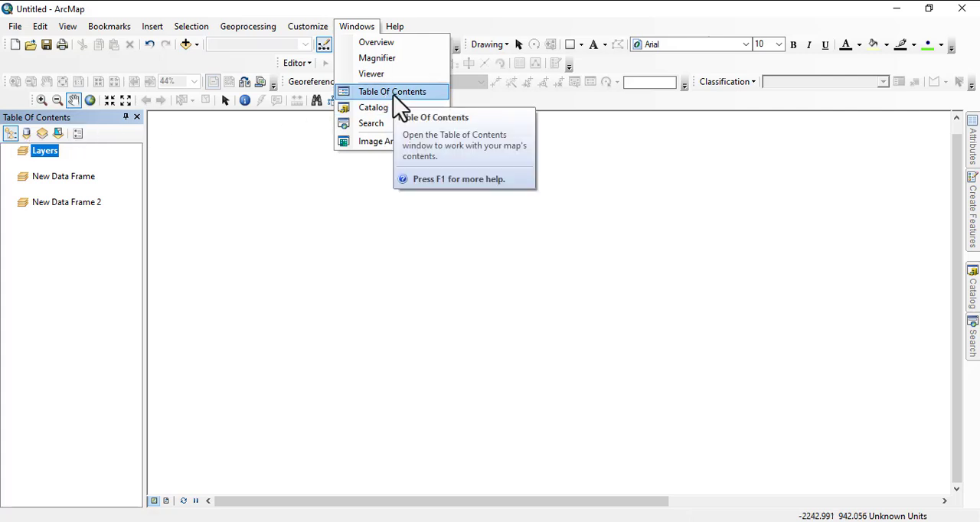
- Close and reopen the Table Of Contents window, and try repositioning it
left_click(136, 116)
left_click(360, 28)
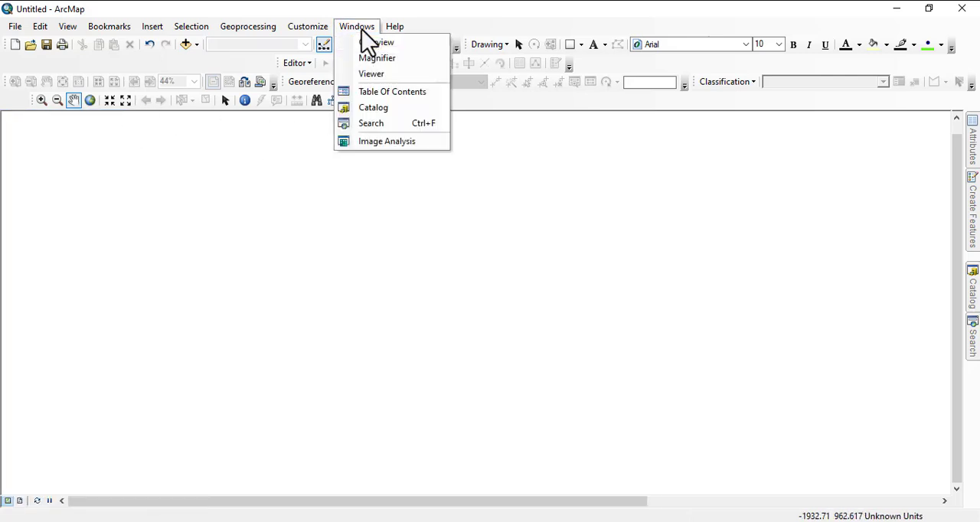
left_click(391, 90)
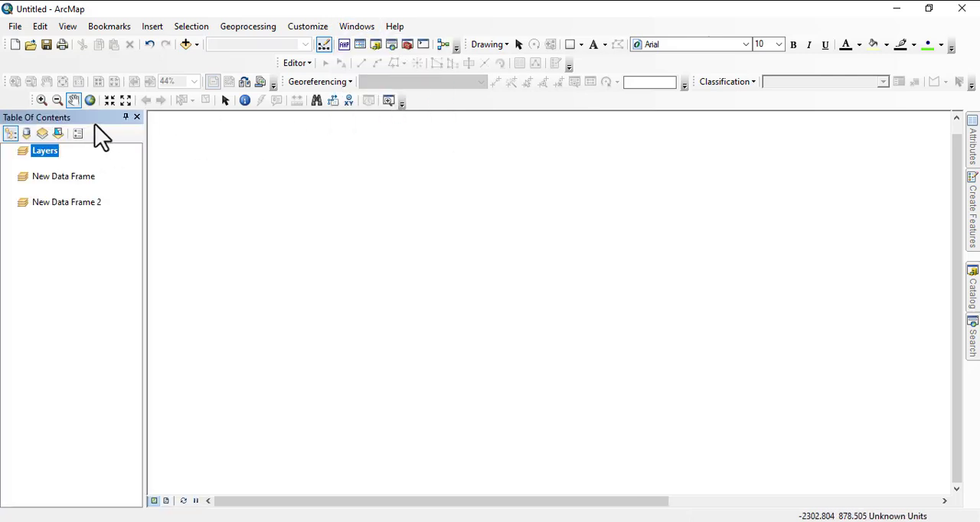
left_click_drag(95, 121, 23, 311)
- Review the windows that can be opened, such as Catalog and Search, and the Editor commands
left_click(359, 26)
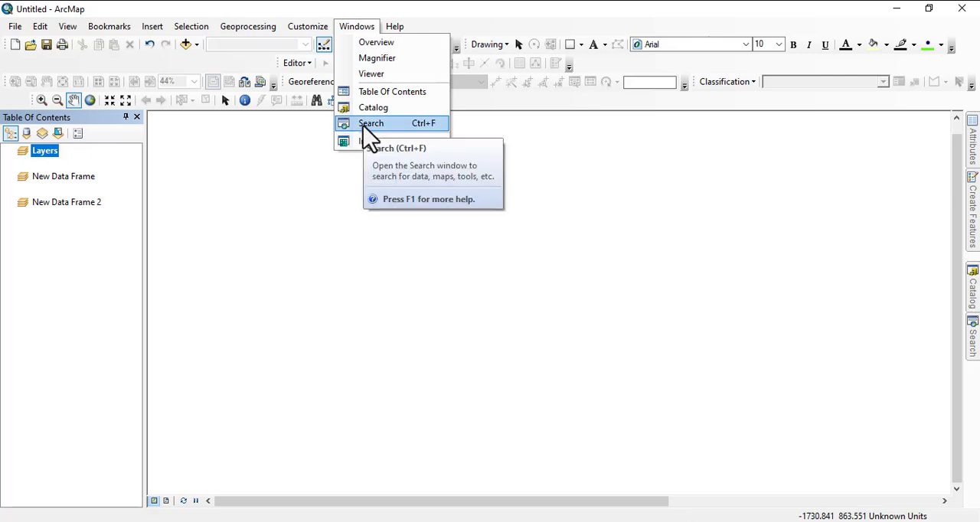
left_click(535, 151)
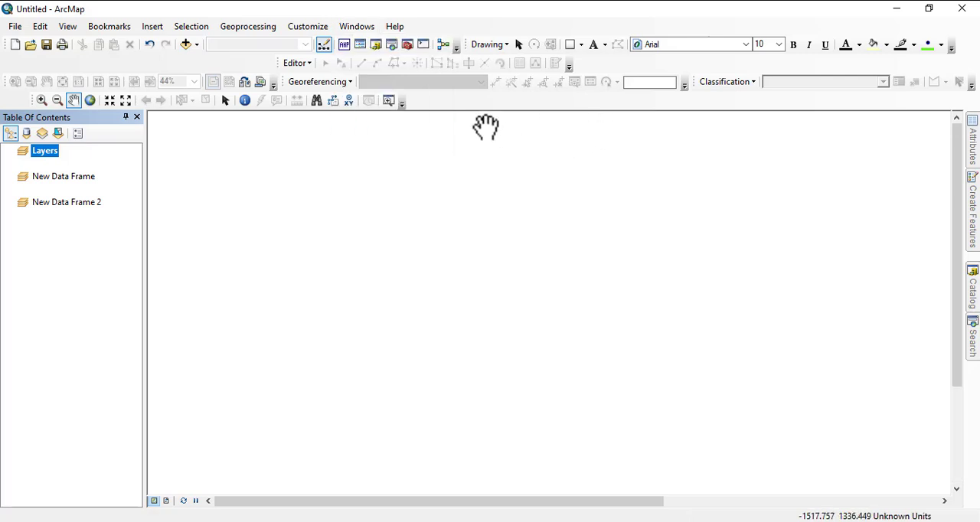
left_click(297, 62)
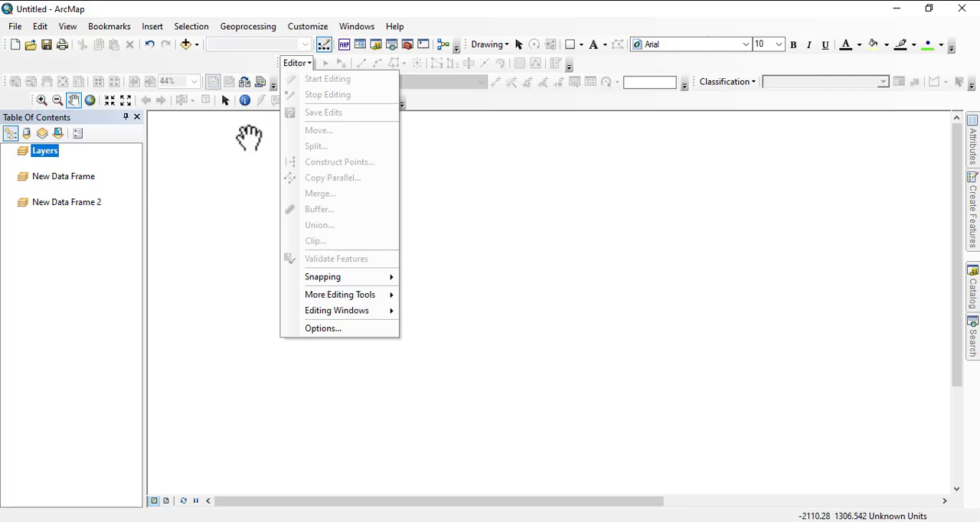
- Review the Georeferencing commands and the list of toolbars that can be switched on
left_click(250, 137)
left_click(320, 81)
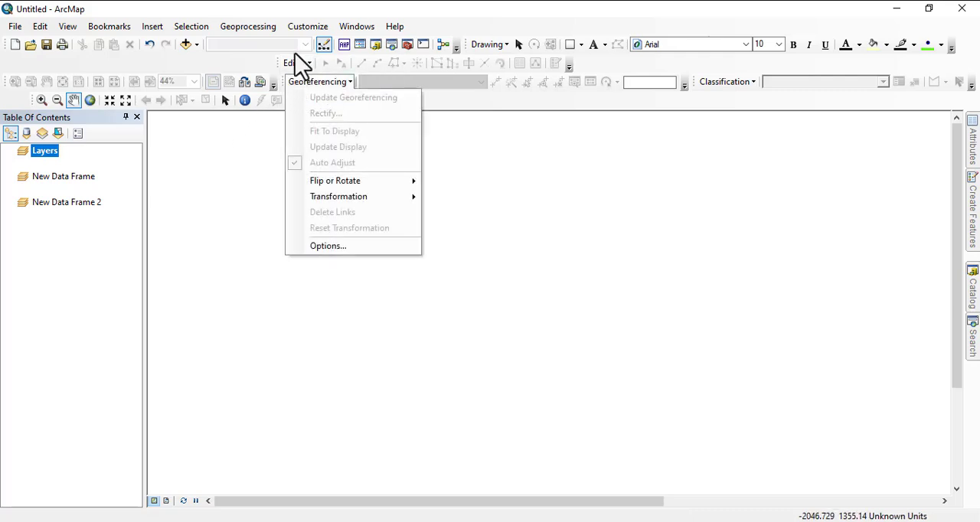
right_click(423, 30)
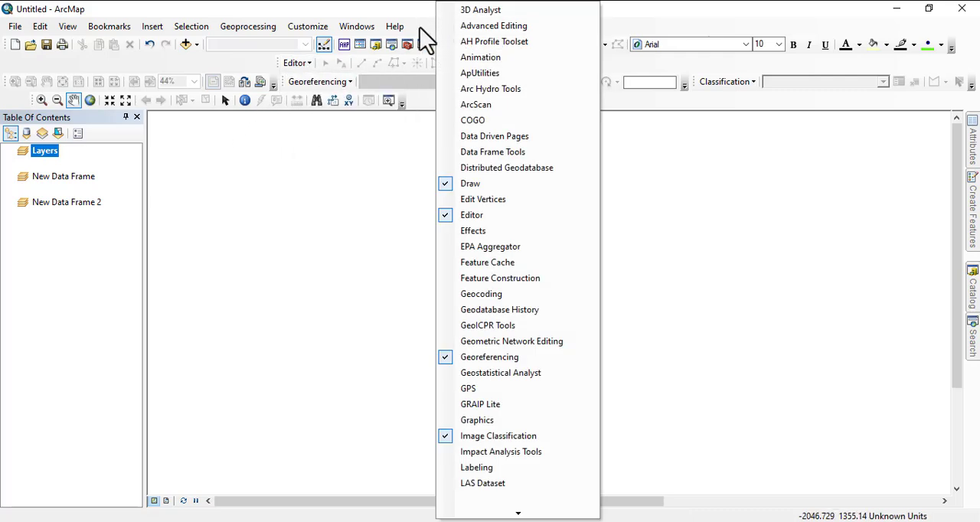
right_click(419, 28)
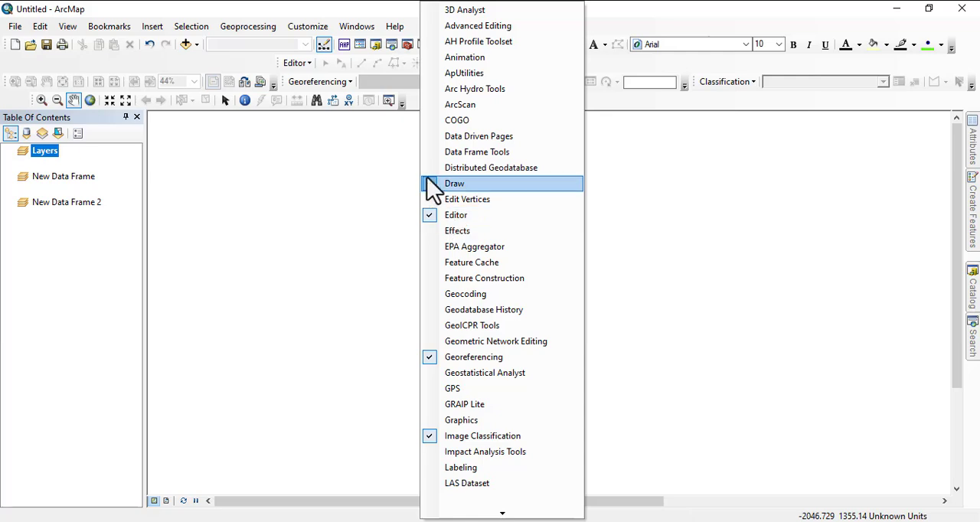
left_click(152, 69)
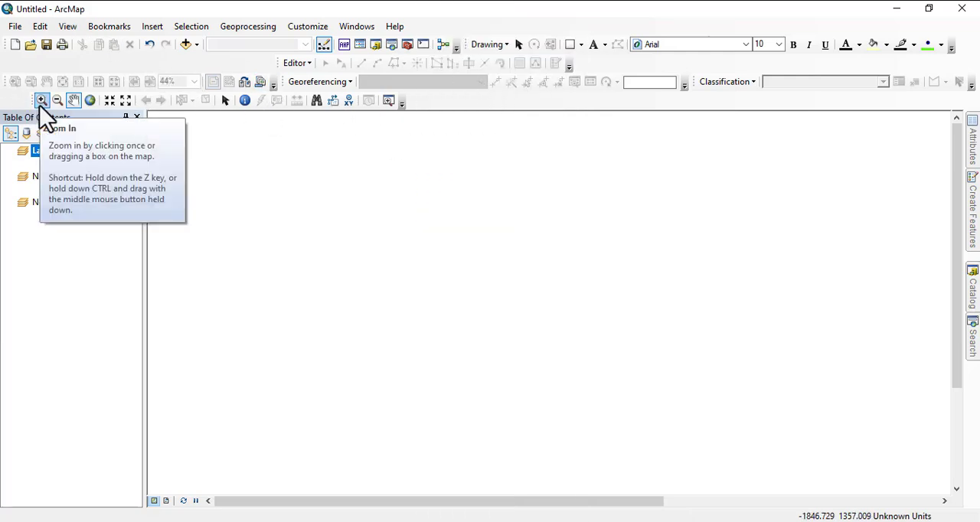
- Try the Full Extent and Fixed Zoom Out tools, and activate Select Elements and Identify on the empty map
left_click(90, 103)
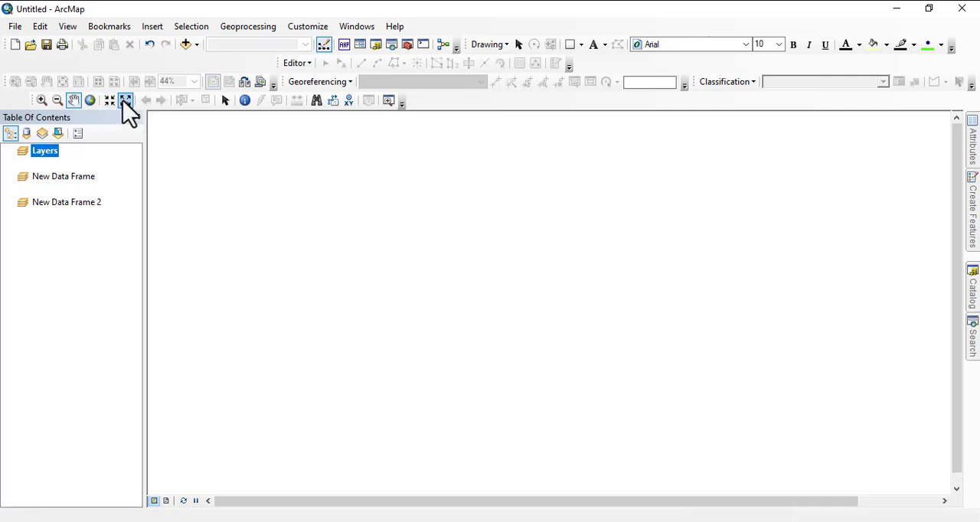
left_click(126, 102)
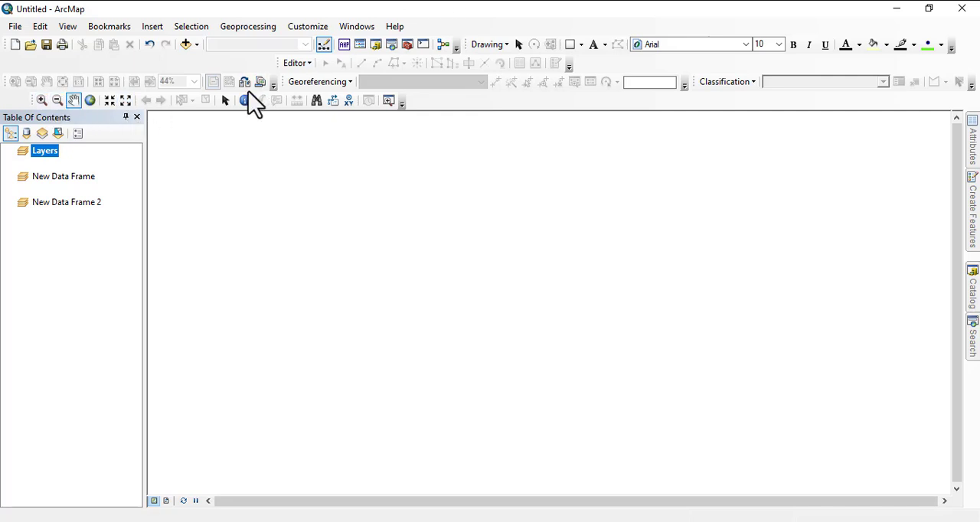
left_click(225, 100)
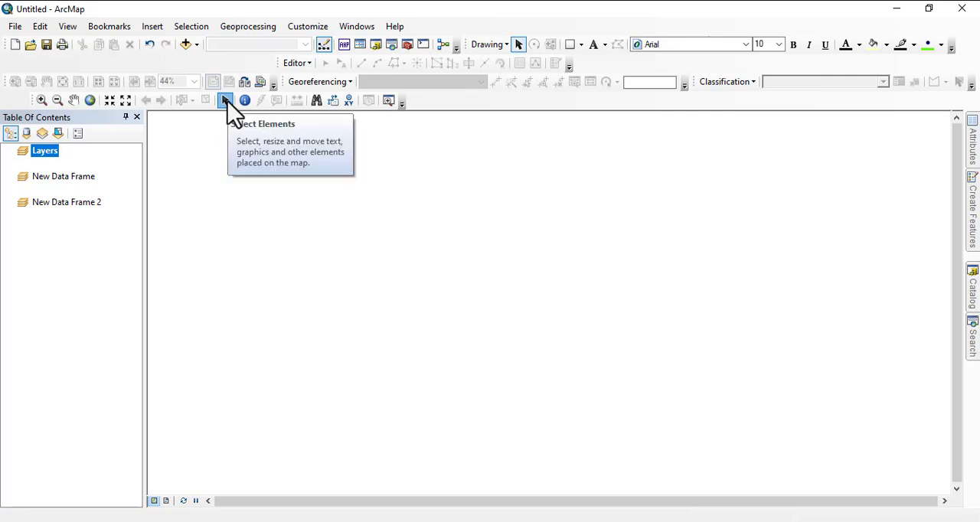
left_click(244, 102)
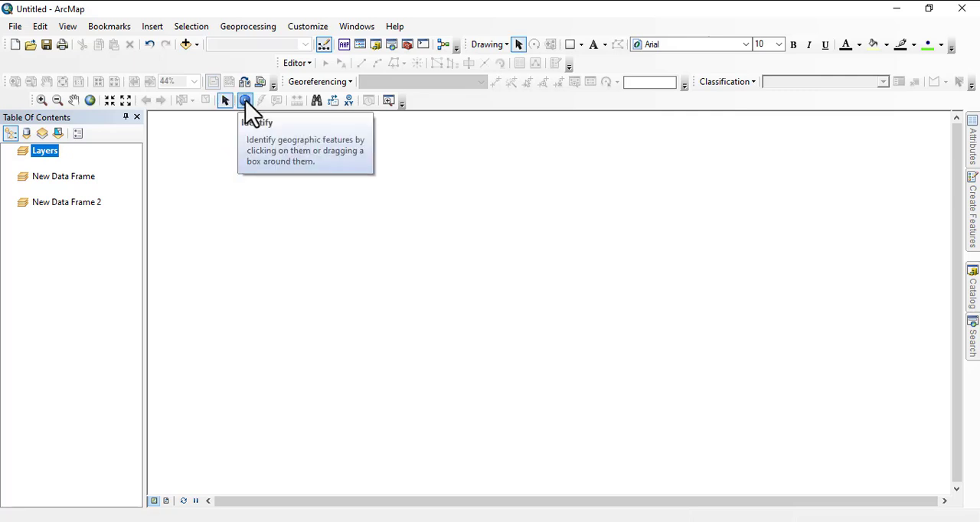
left_click(432, 223)
left_click(809, 111)
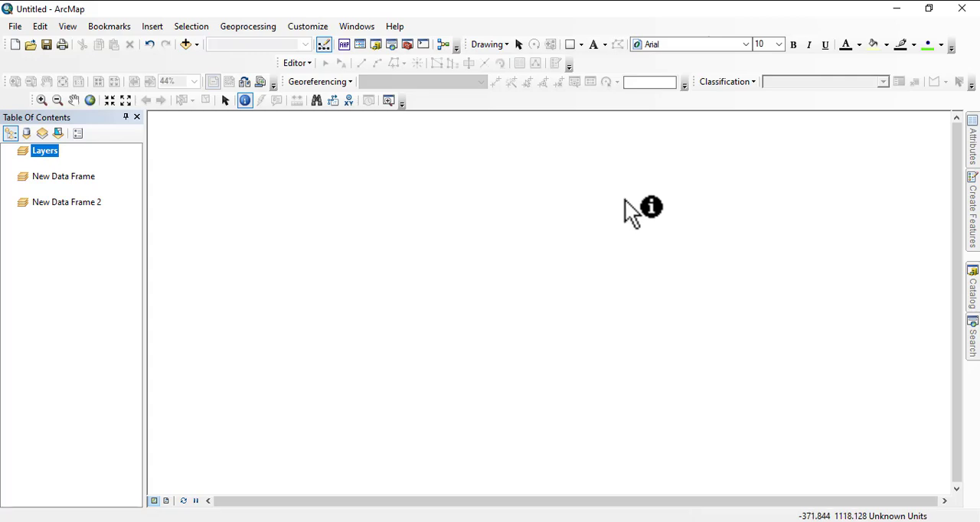
- Switch to File Explorer and browse to C:\MY WRK\GIS TRAINING\gadm36_NGA_shp to view the shapefile data
left_click(370, 521)
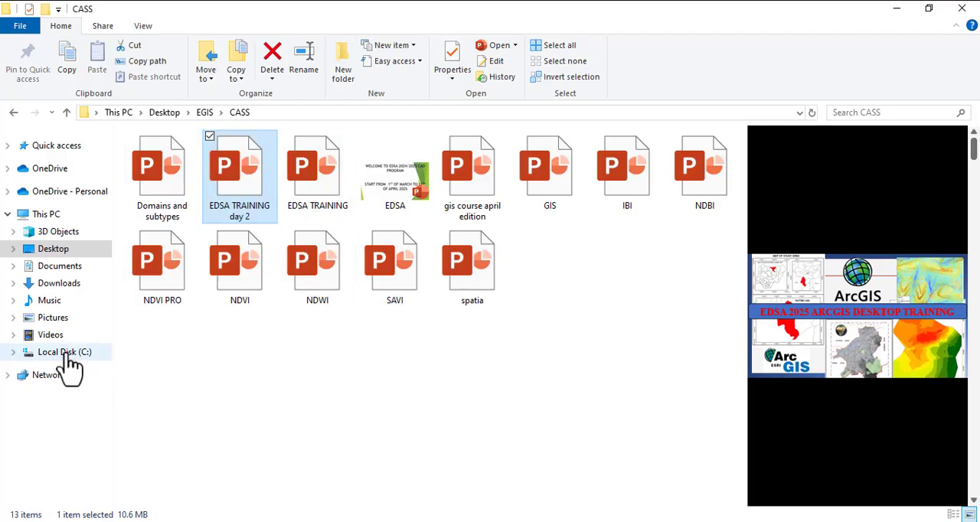
left_click(57, 215)
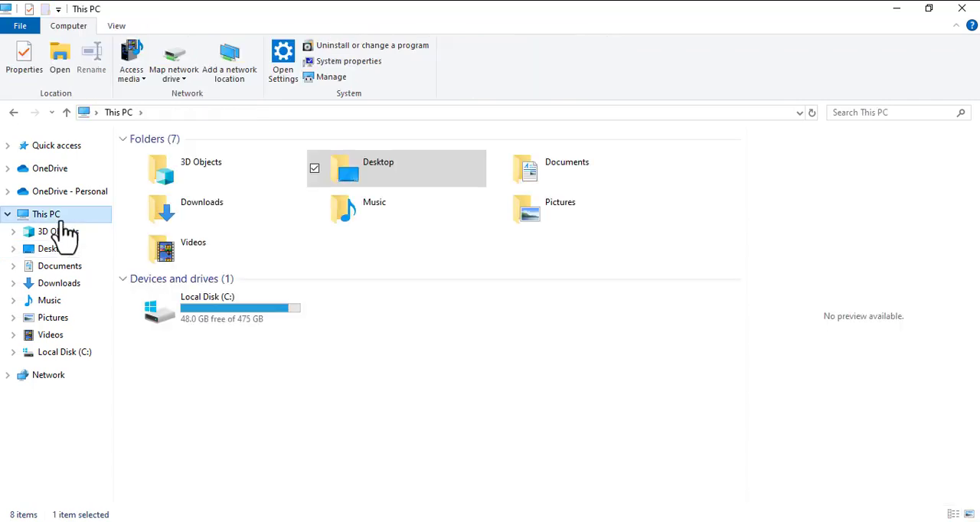
double_click(220, 325)
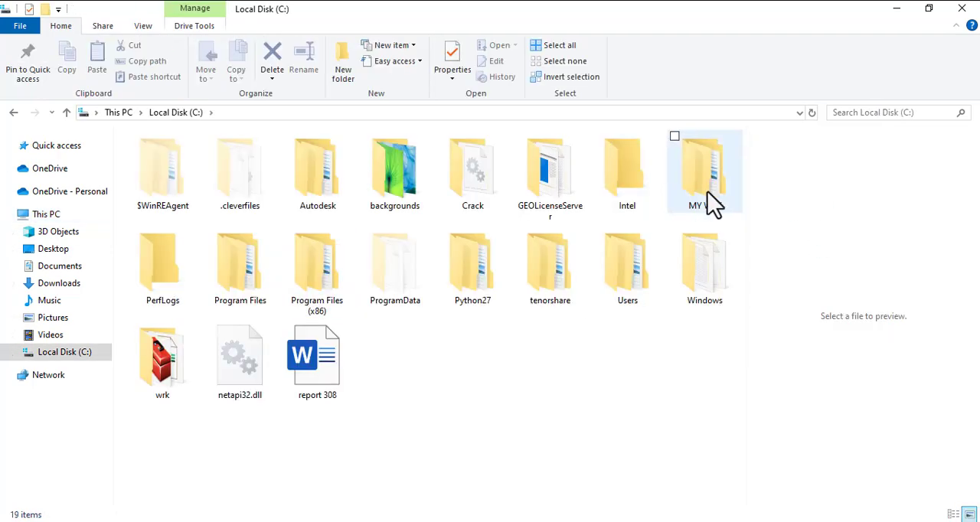
left_click(708, 196)
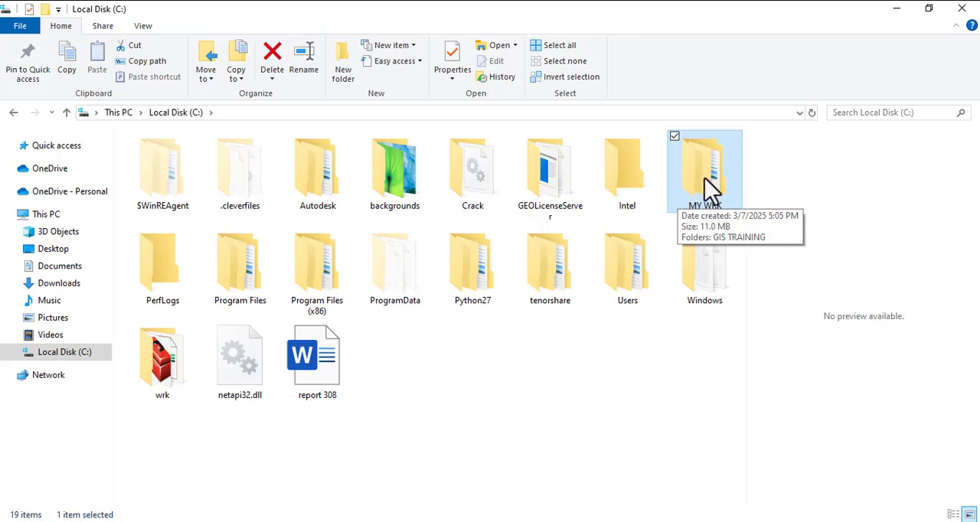
double_click(698, 181)
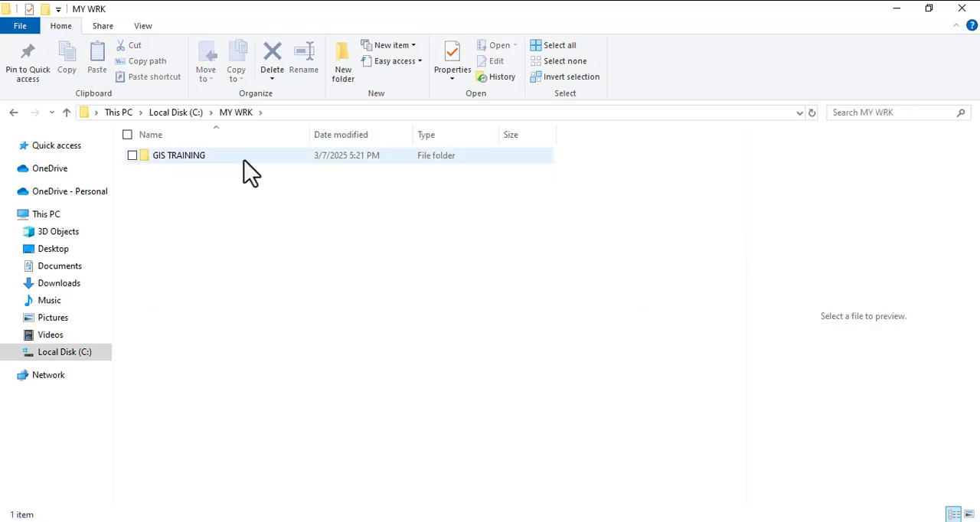
double_click(170, 159)
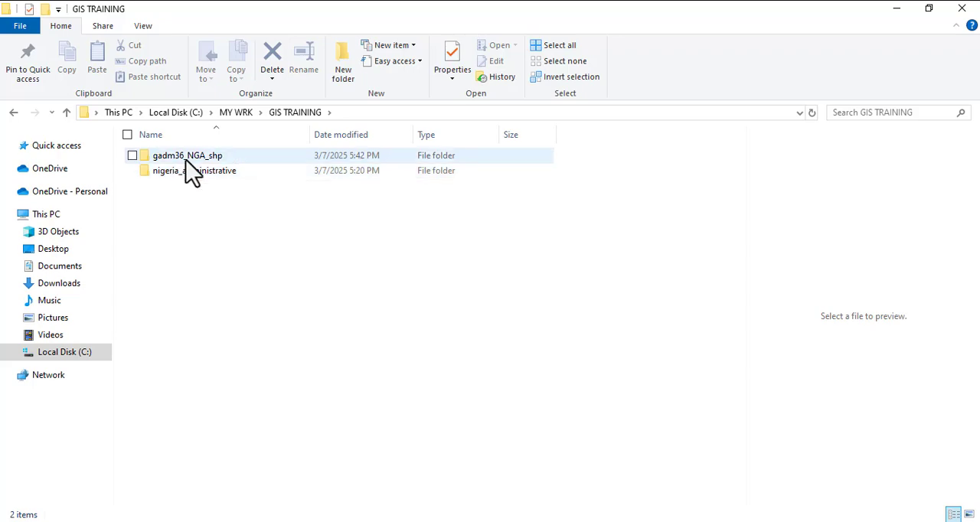
double_click(184, 157)
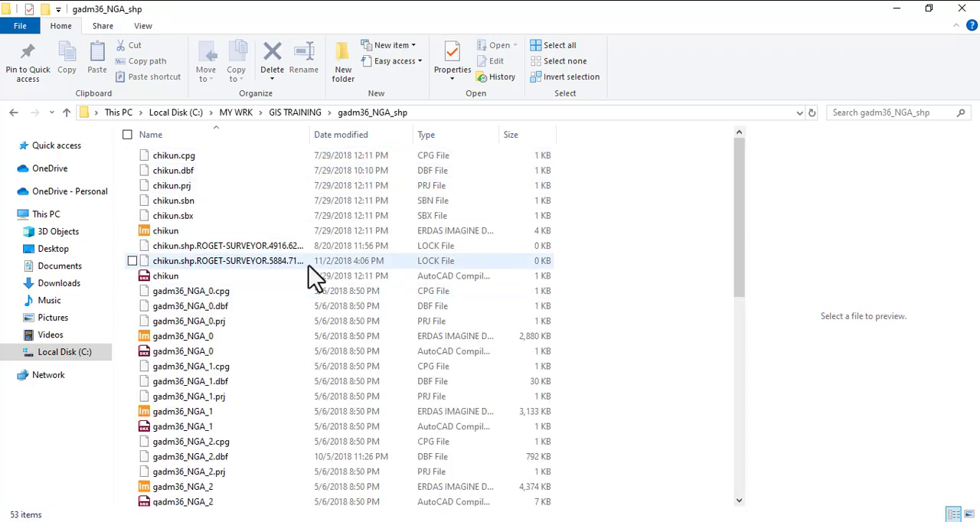
- Go back up to the MY WRK folder and reopen its GIS TRAINING subfolder
left_click(289, 114)
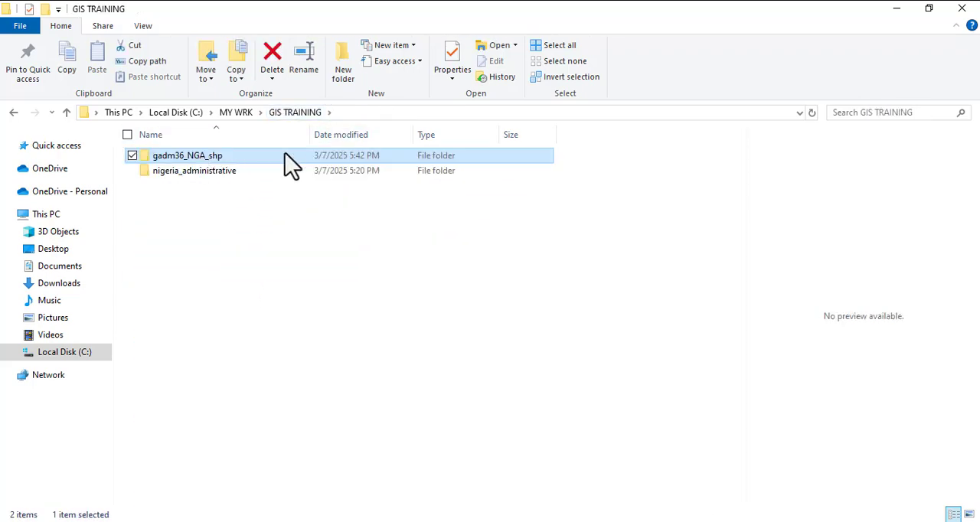
left_click(235, 113)
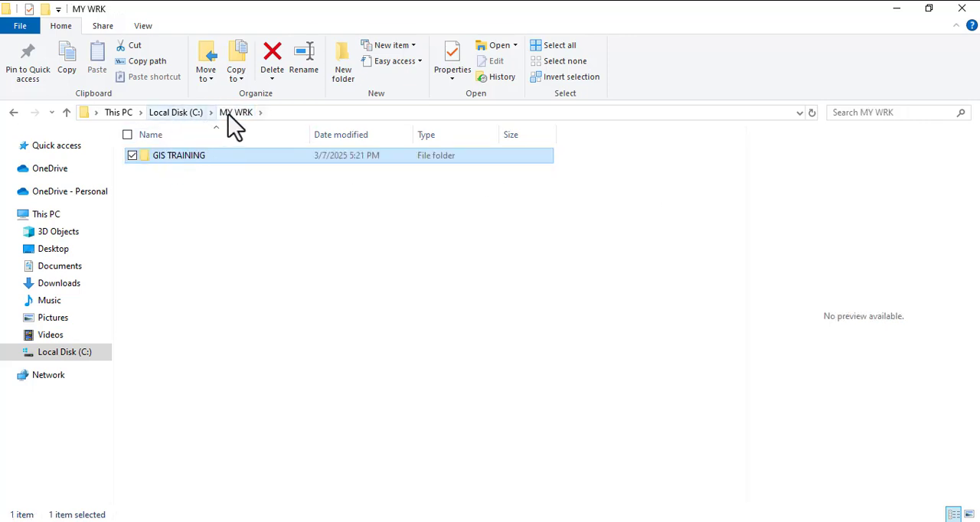
double_click(190, 159)
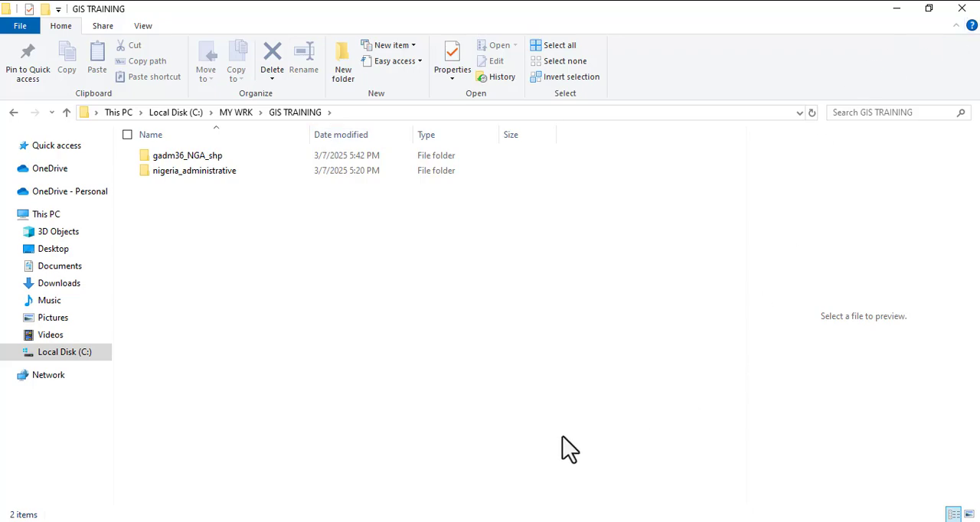
- Switch back to ArcMap and disconnect the C:\MY WRK folder in the Catalog
key("alt+Tab")
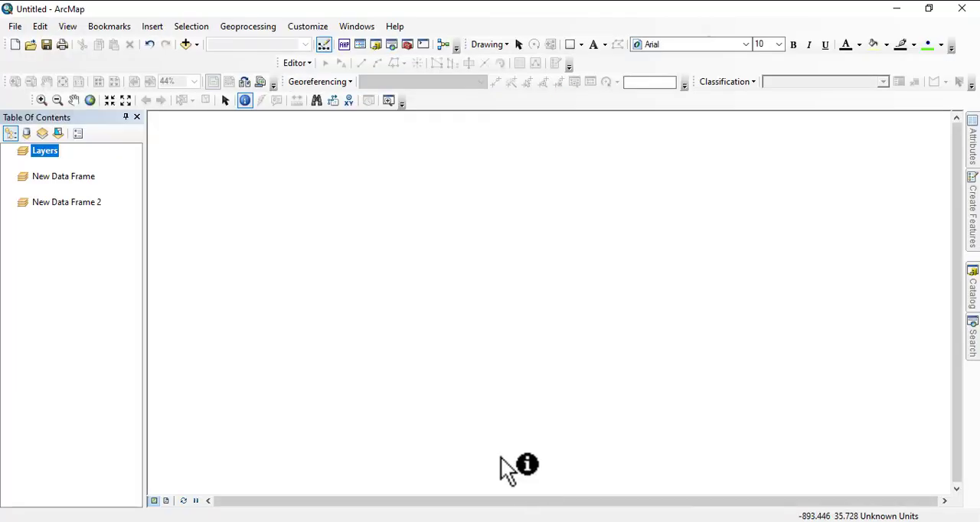
mouse_move(971, 299)
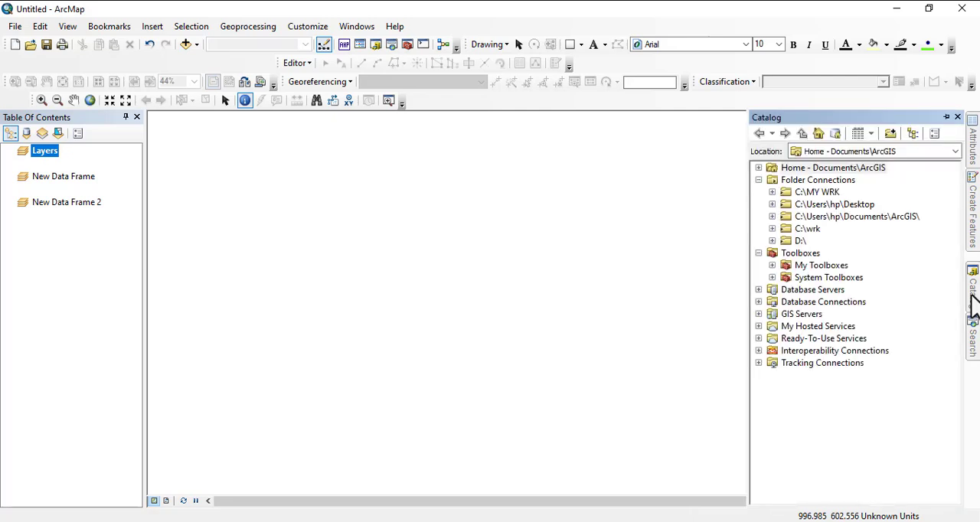
right_click(803, 192)
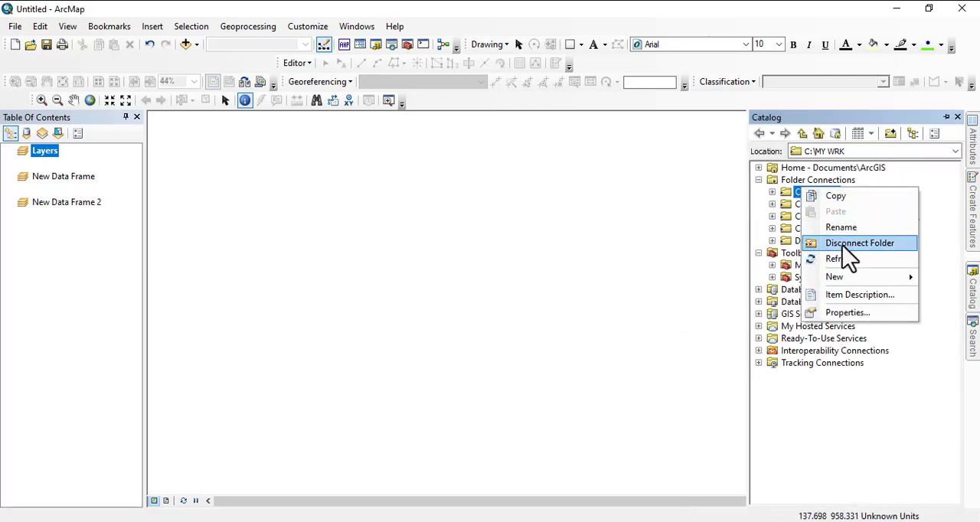
left_click(843, 242)
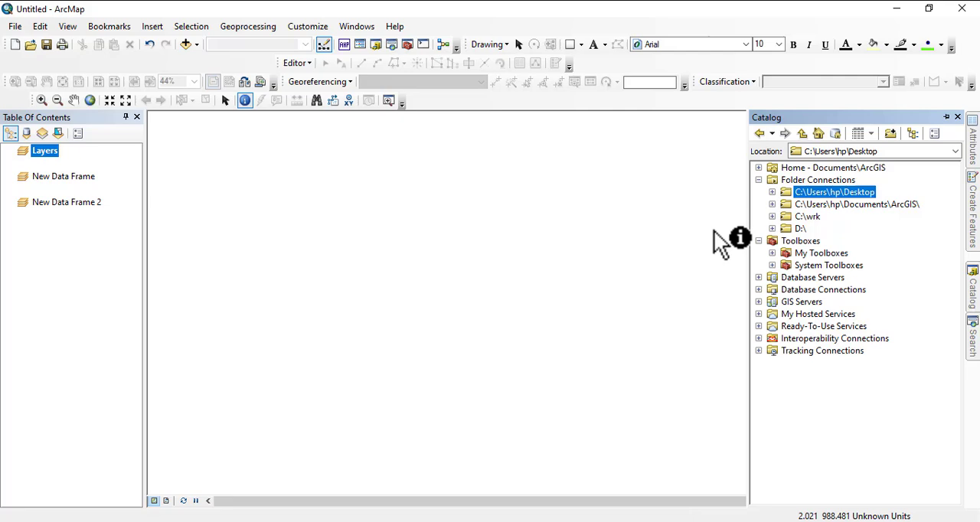
- Collapse the Folder Connections and Toolboxes branches in the Catalog tree
right_click(796, 183)
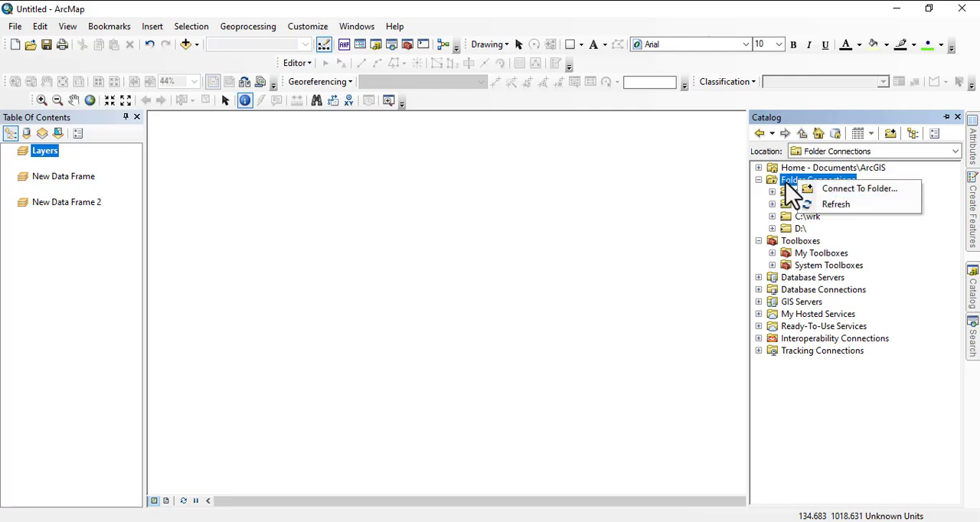
key("Escape")
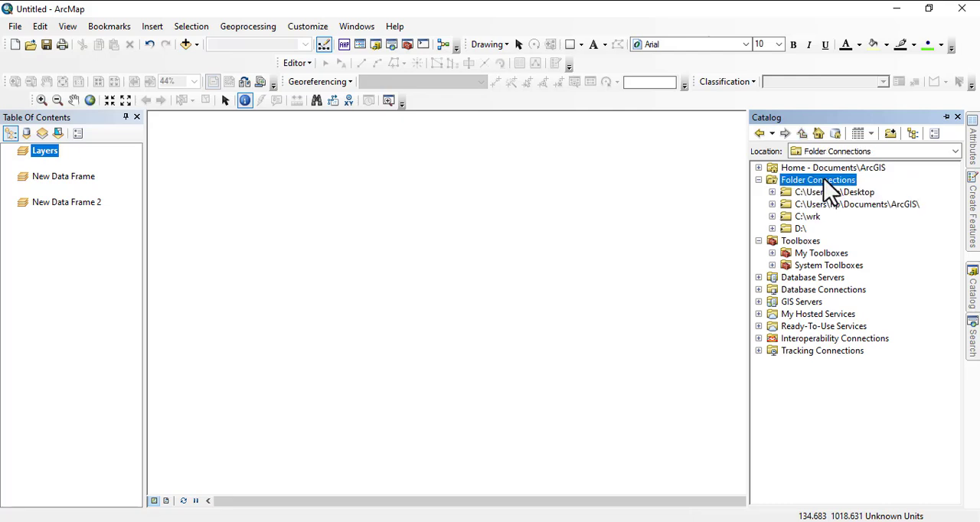
left_click(757, 181)
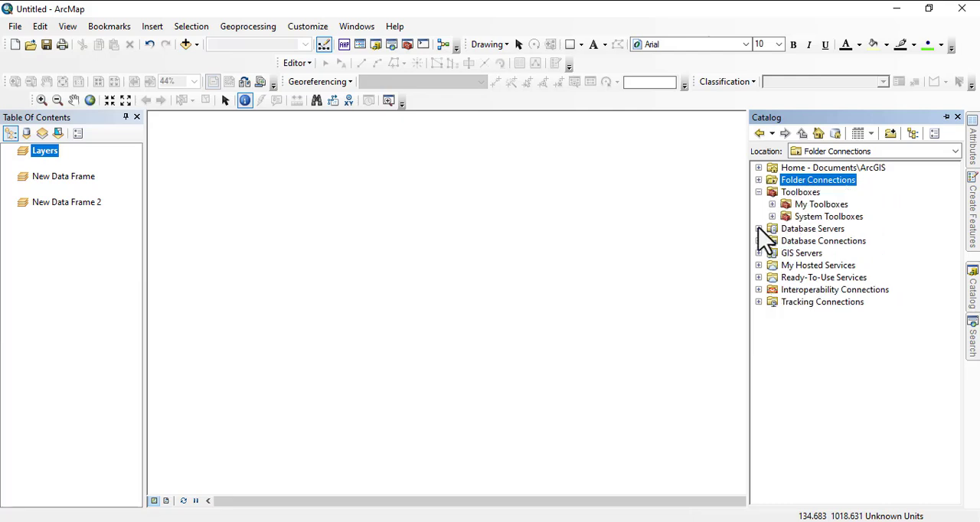
left_click(757, 192)
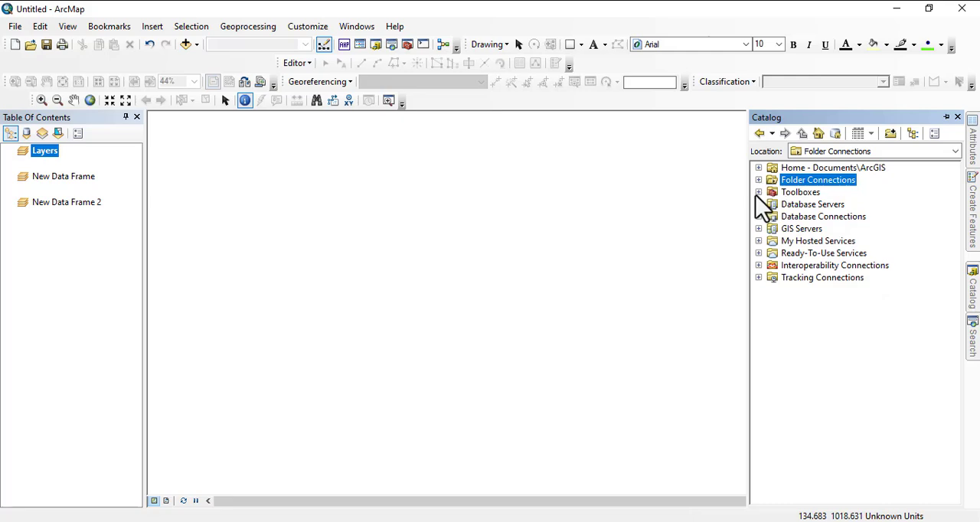
left_click(790, 169)
right_click(789, 168)
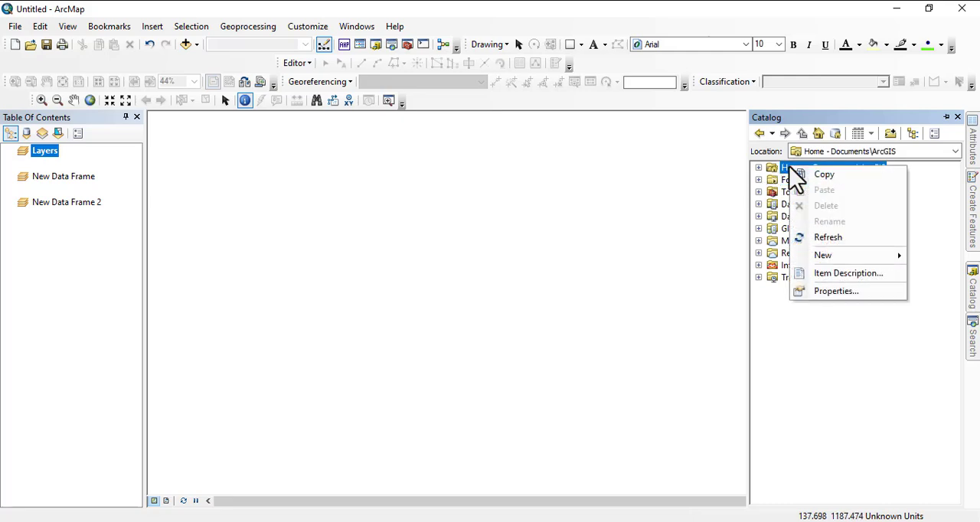
- Connect the C:\MY WRK folder under Folder Connections in the Catalog
right_click(789, 182)
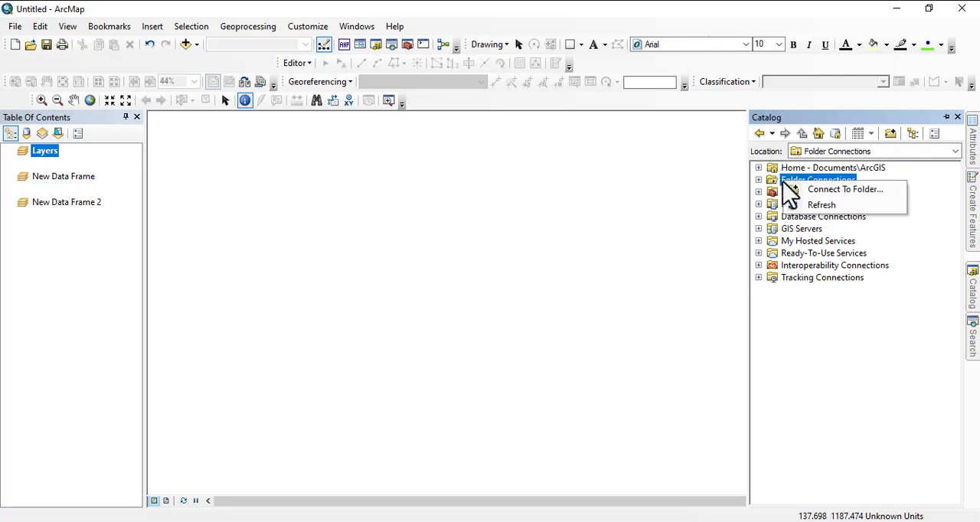
left_click(820, 192)
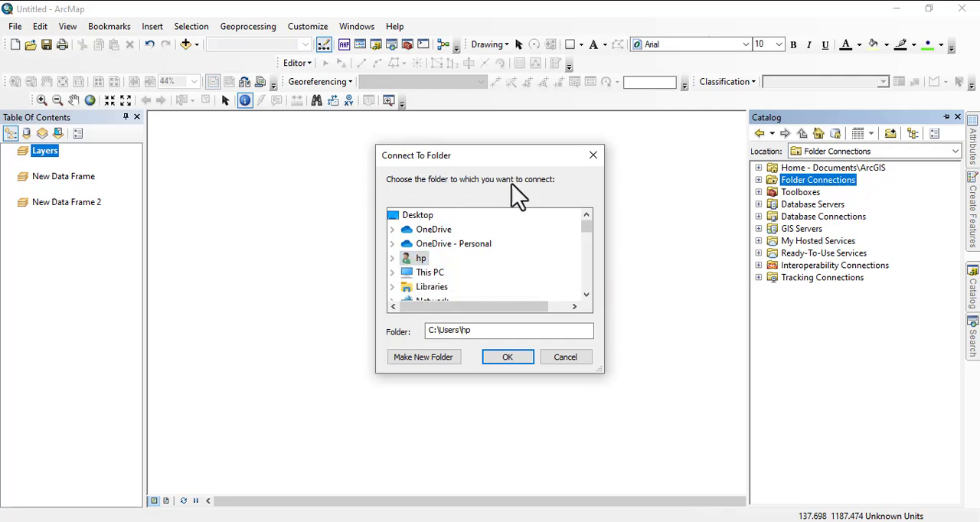
double_click(433, 273)
scroll(448, 285, "down", 15)
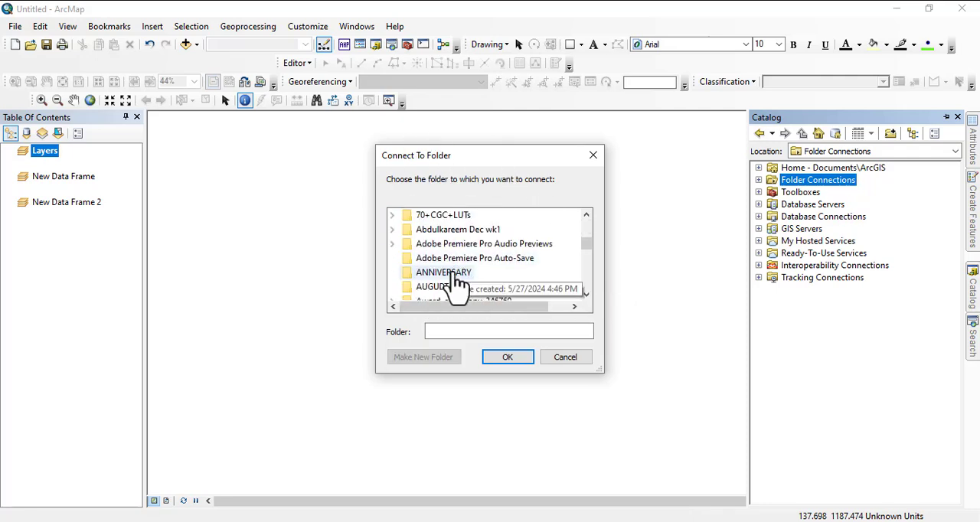
scroll(450, 291, "down", 3)
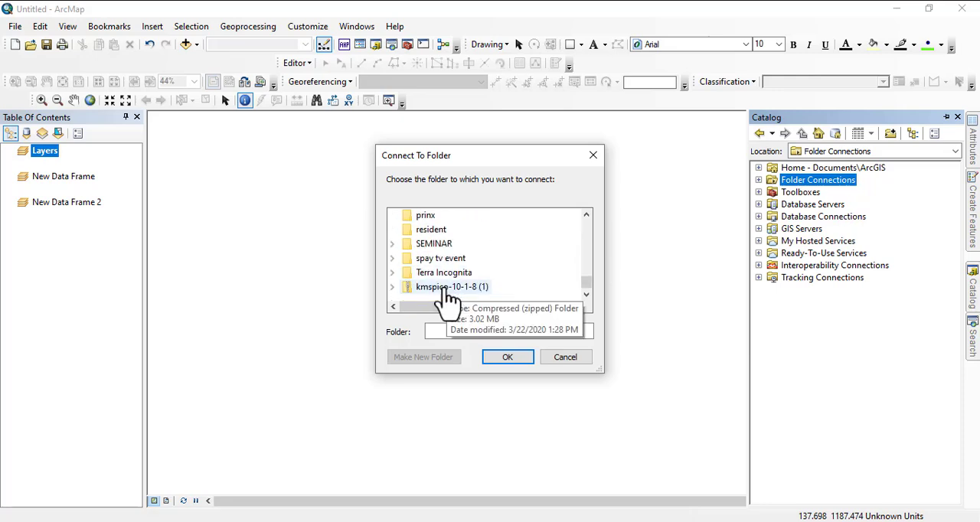
scroll(447, 299, "up", 20)
scroll(442, 255, "up", 5)
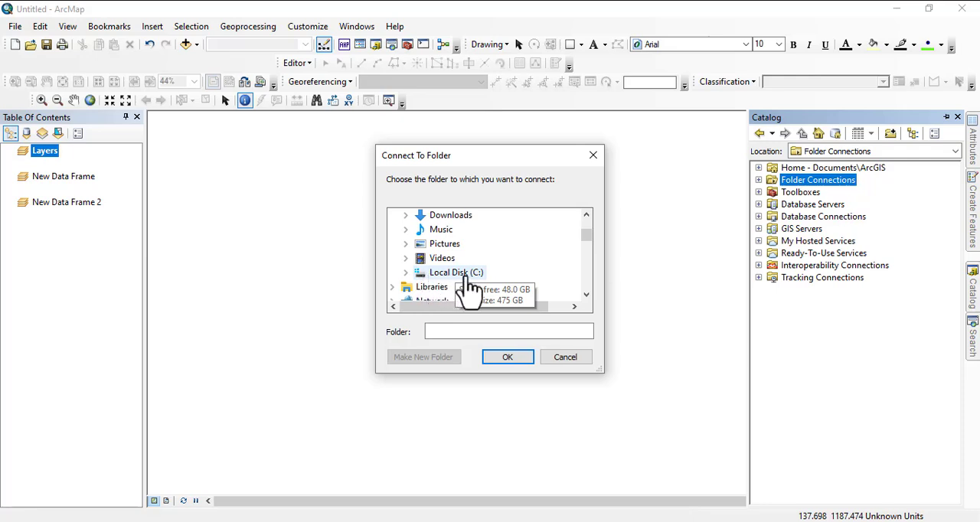
left_click(466, 275)
scroll(475, 280, "down", 3)
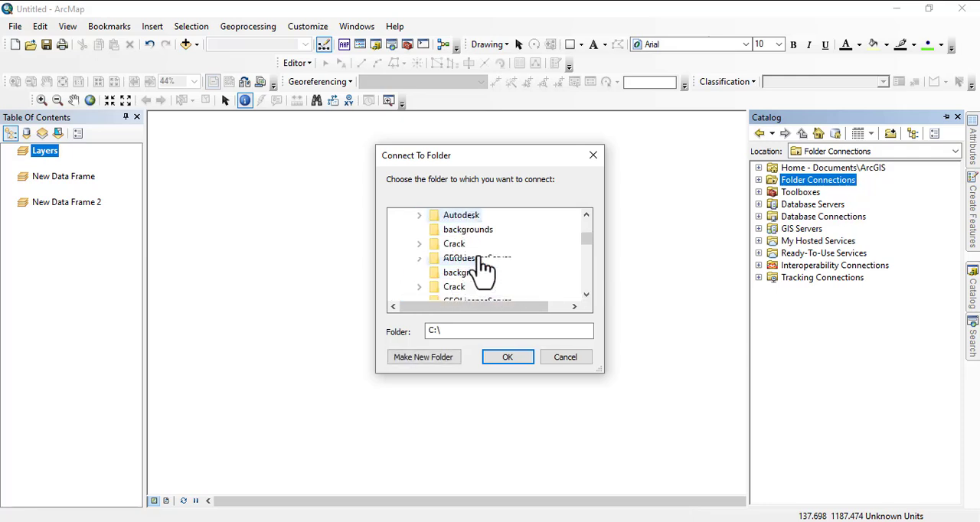
left_click(461, 244)
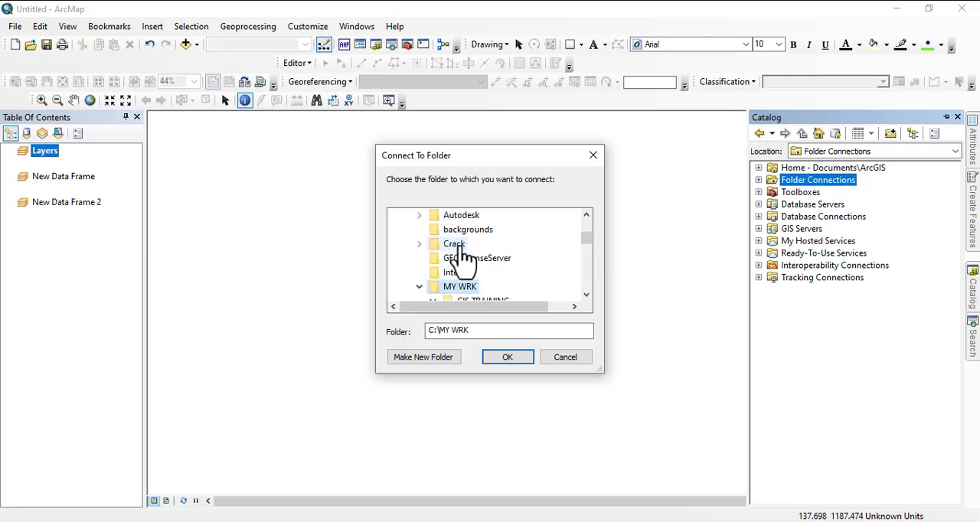
left_click(528, 358)
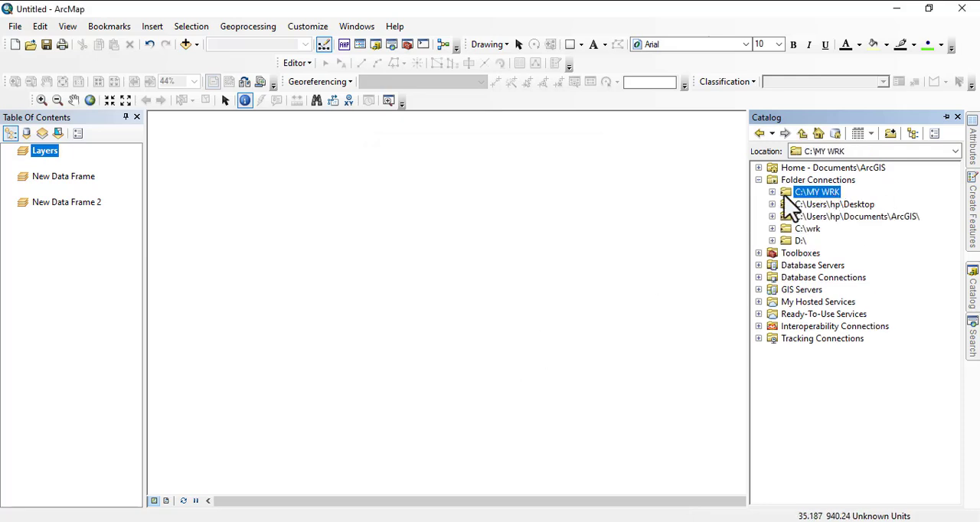
- Expand C:\MY WRK and its GIS TRAINING subfolder in the Catalog tree to view the data folders
left_click(771, 192)
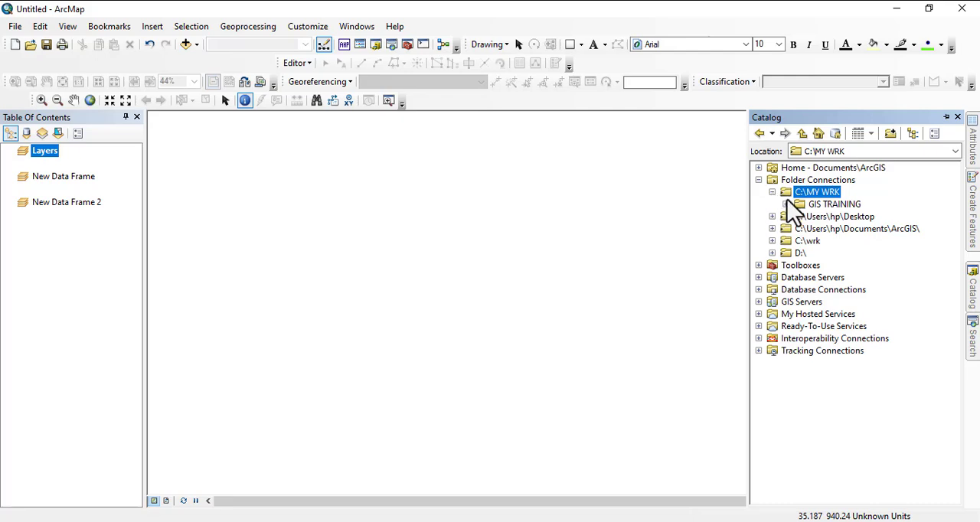
left_click(785, 204)
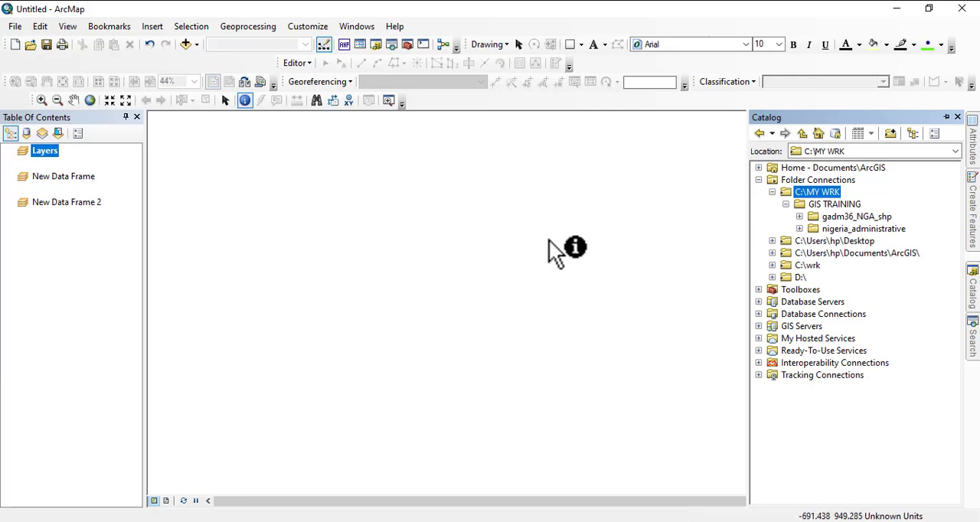
left_click(432, 220)
left_click(810, 112)
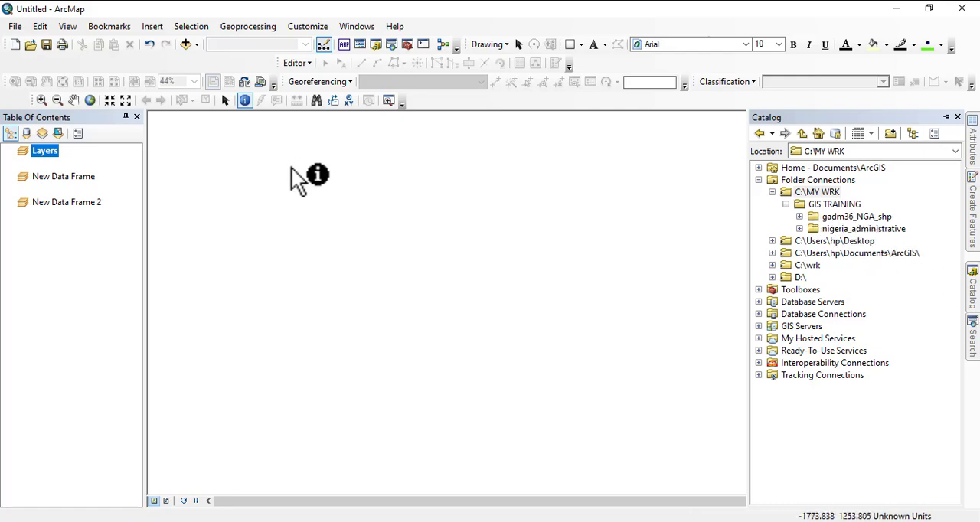
- Start adding data and browse from C:\MY WRK through GIS TRAINING into the gadm36_NGA_shp folder
left_click(184, 44)
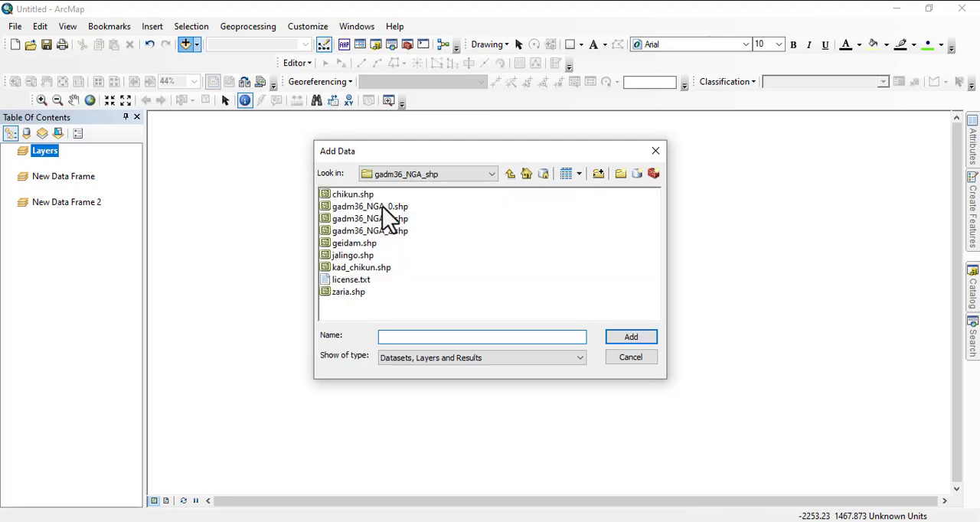
left_click(507, 175)
left_click(506, 175)
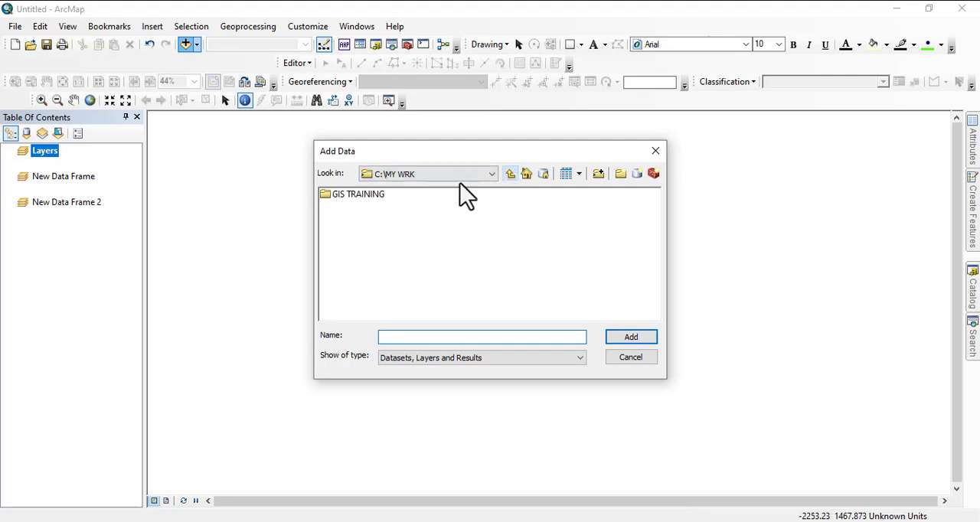
left_click(509, 175)
left_click(354, 196)
double_click(354, 197)
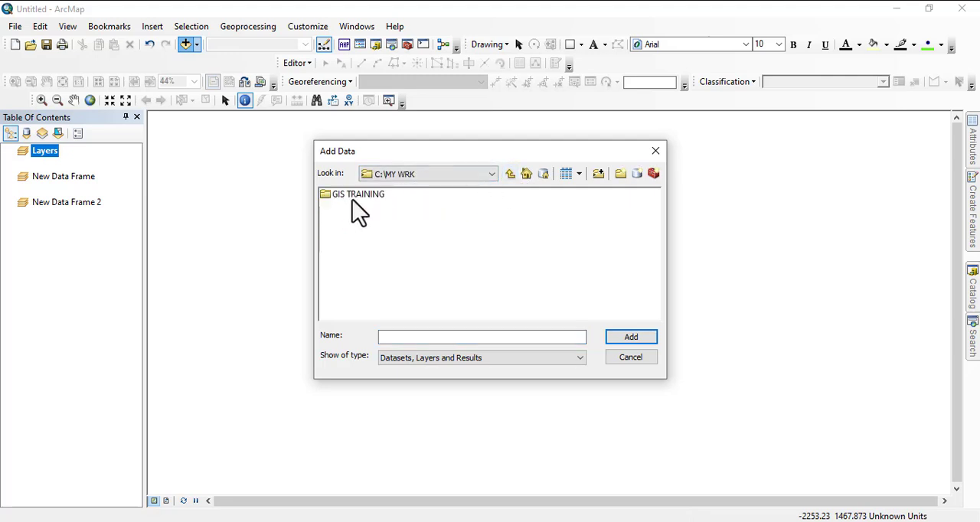
double_click(345, 195)
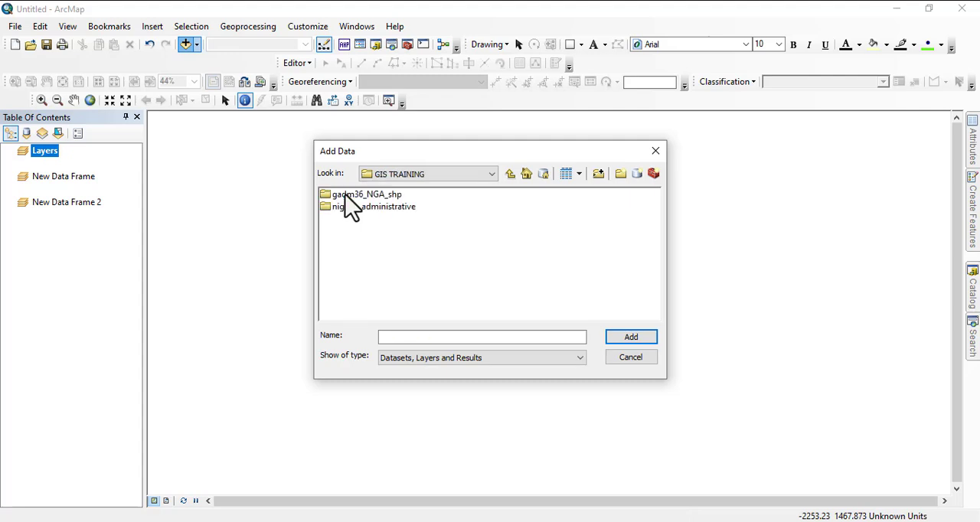
double_click(342, 196)
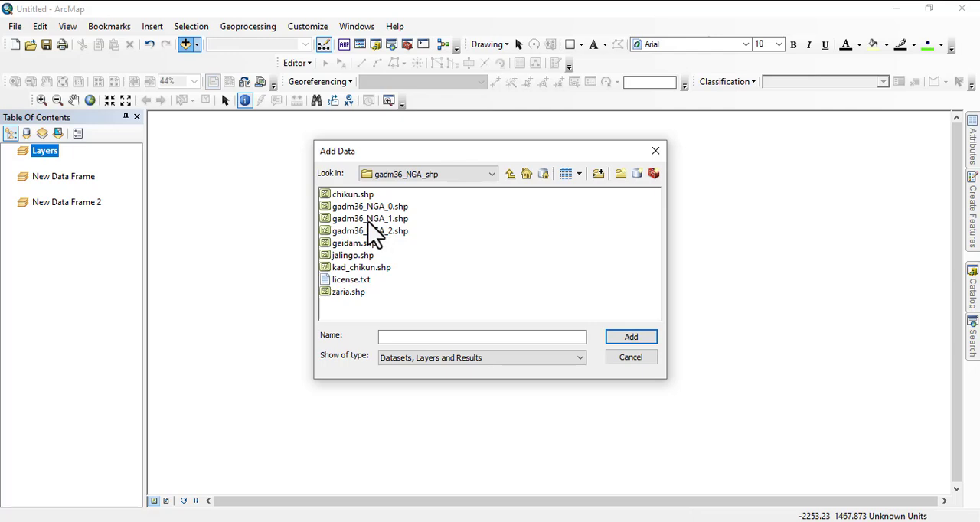
- Add the gadm36_NGA_1.shp shapefile to the Layers data frame
left_click(369, 219)
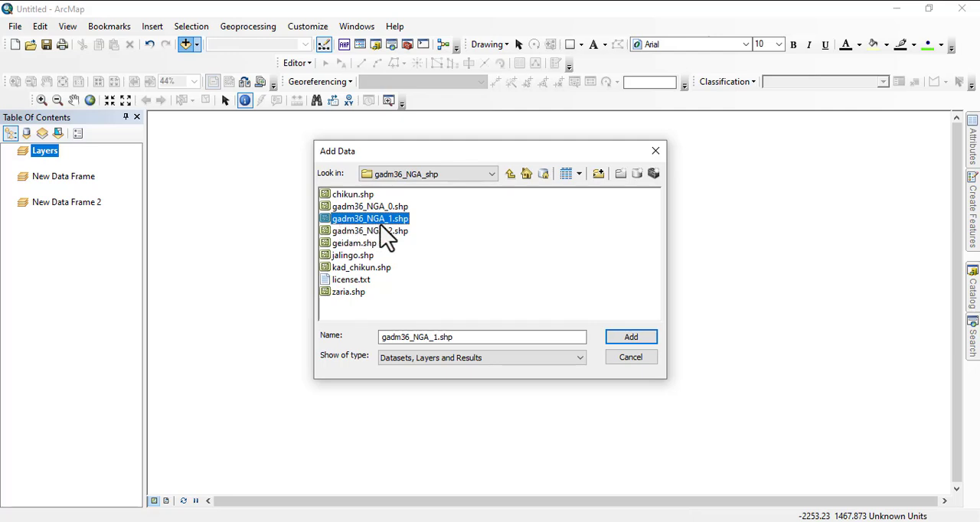
left_click(374, 208)
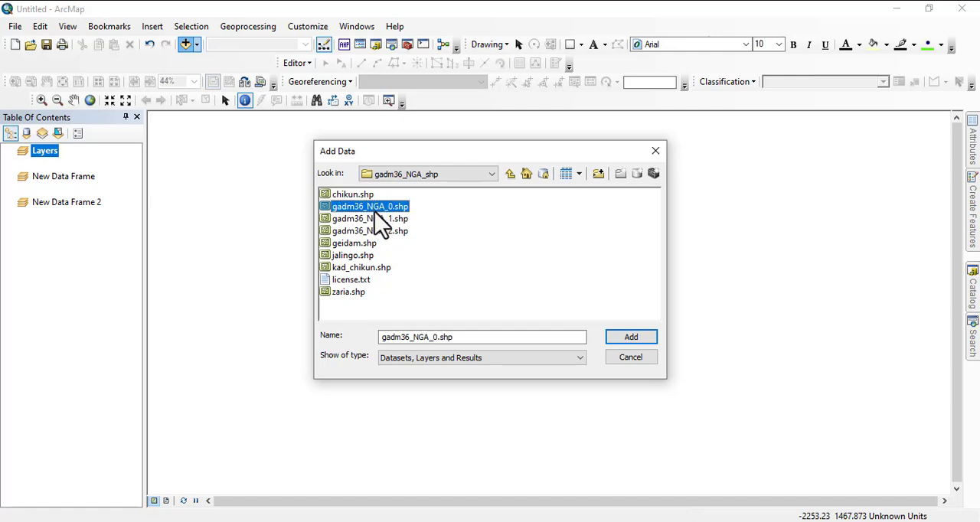
left_click(377, 220)
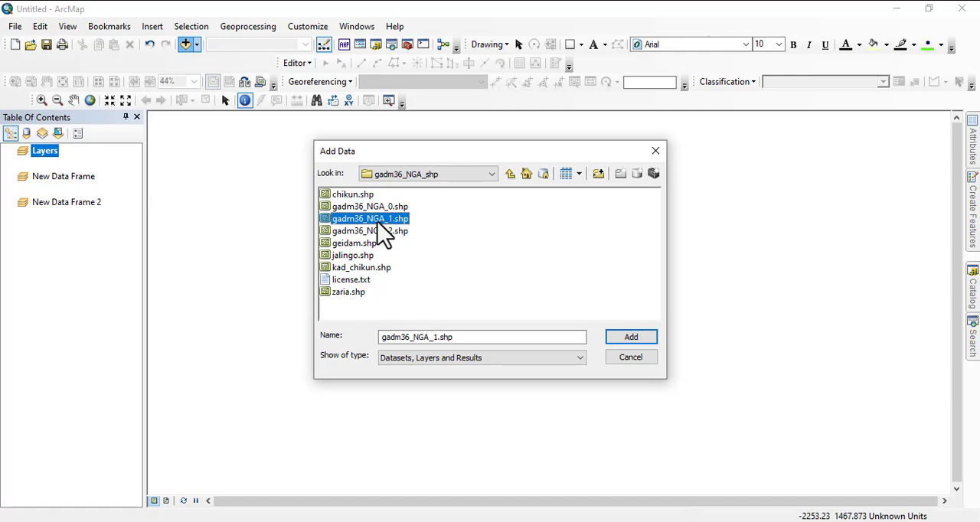
left_click(380, 232)
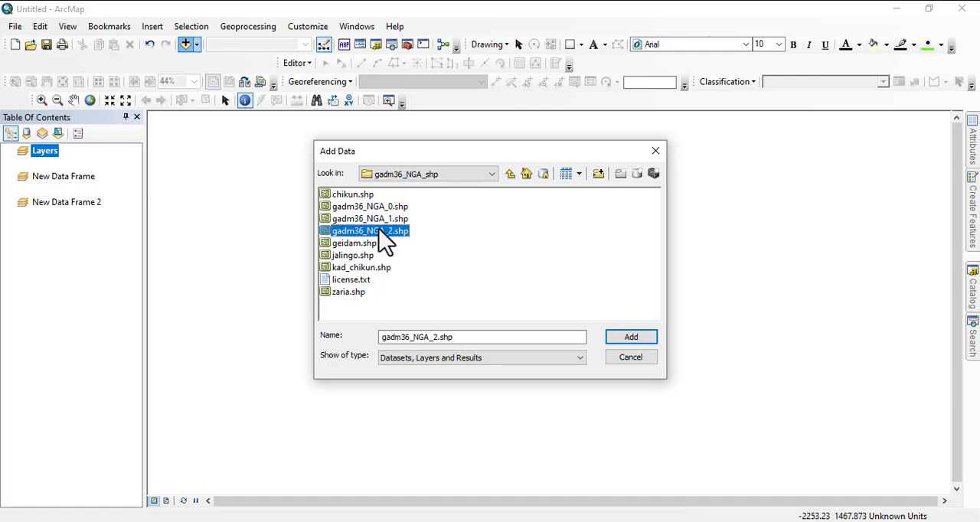
left_click(367, 221)
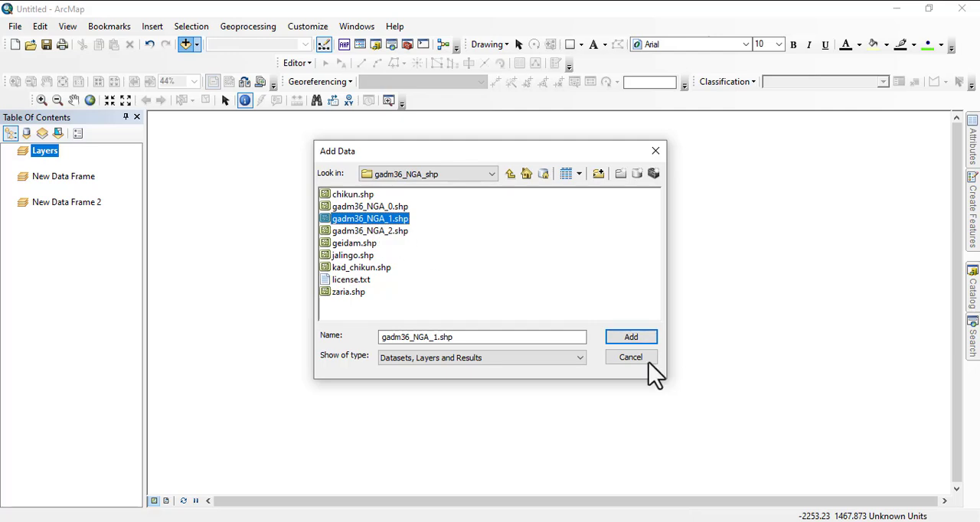
left_click(630, 338)
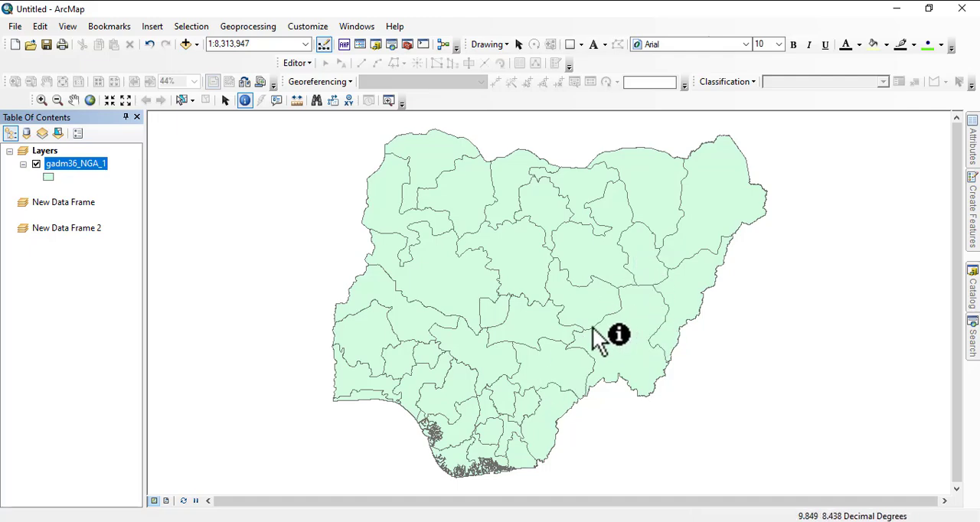
- Switch to the PowerPoint training slides and highlight the Attribute Table topic on the ArcMap Basics slide
left_click(691, 521)
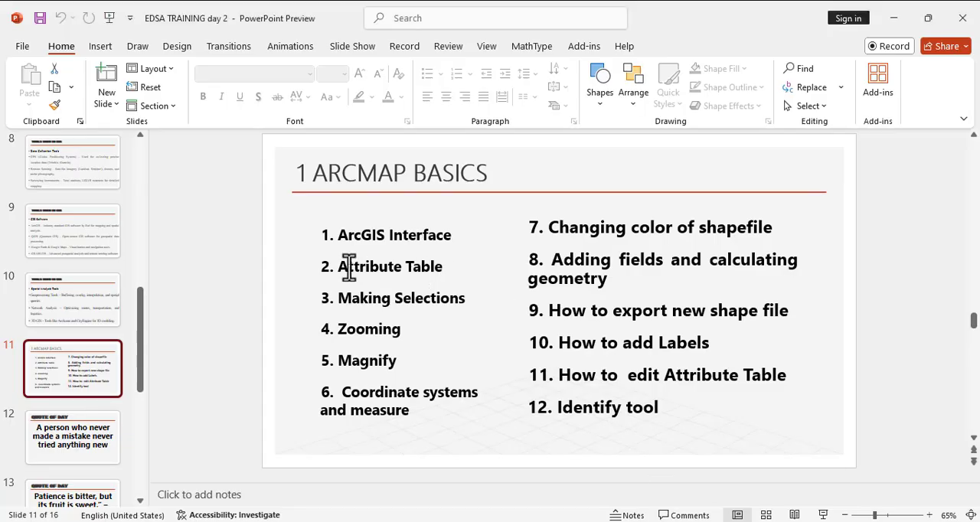
left_click_drag(335, 266, 468, 278)
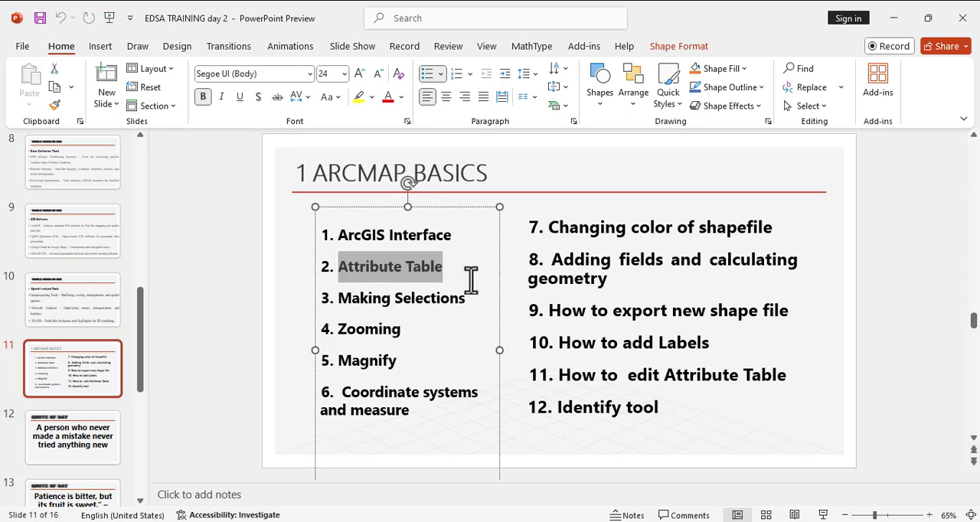
- Switch back to ArcMap and remove the New Data Frame and New Data Frame 2 data frames
left_click(752, 521)
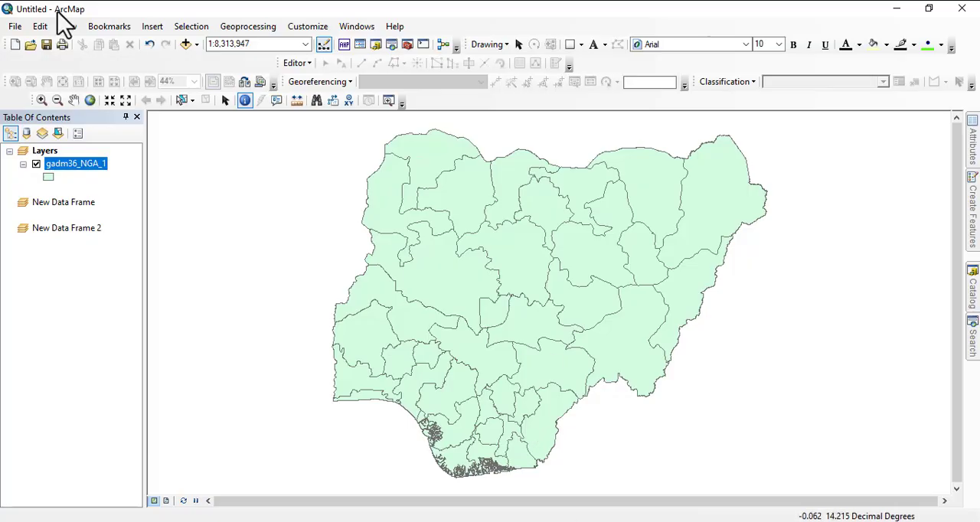
right_click(51, 202)
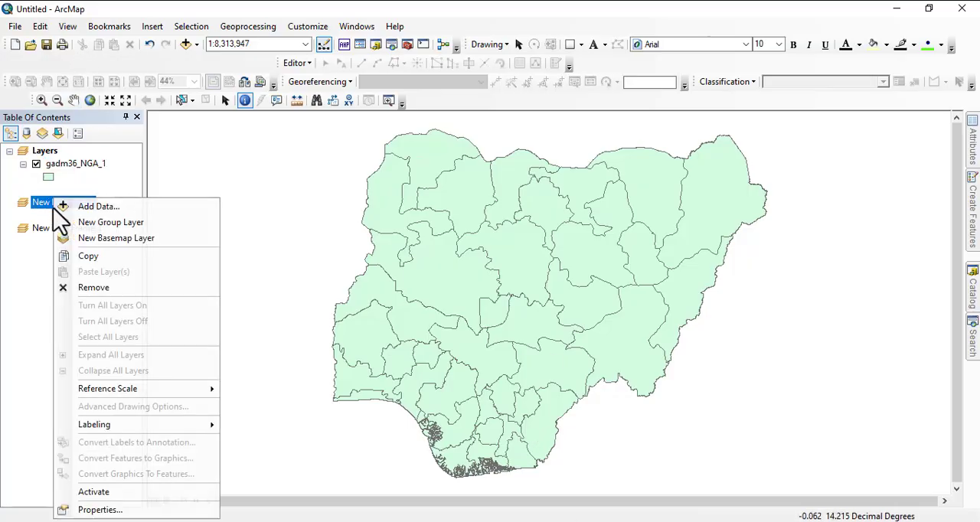
left_click(89, 285)
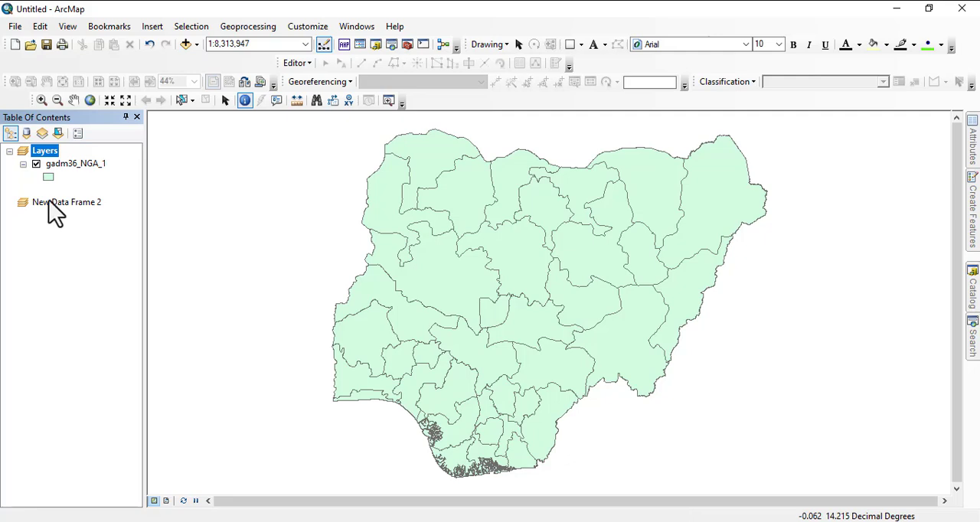
right_click(50, 202)
left_click(85, 285)
- Open the attribute table of the gadm36_NGA_1 layer and widen its window to show all fields
left_click(67, 164)
right_click(66, 163)
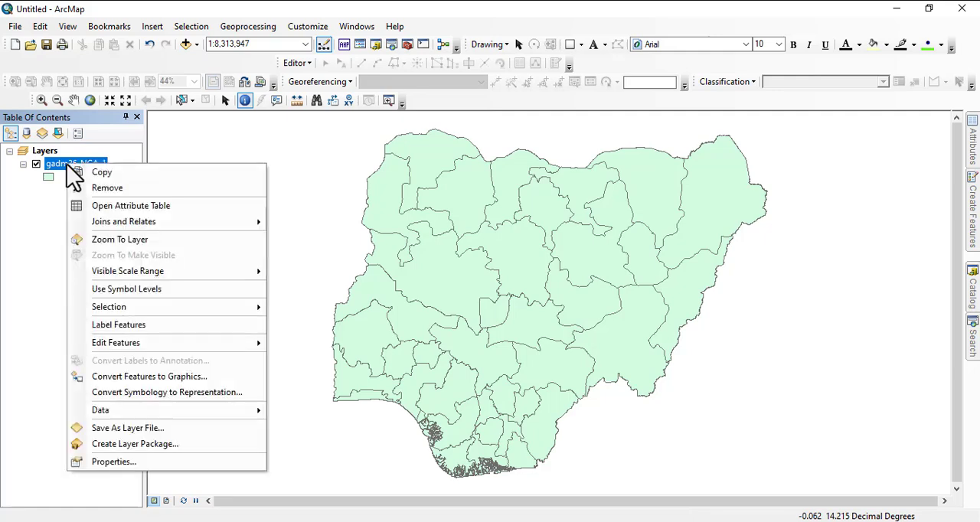
left_click(120, 218)
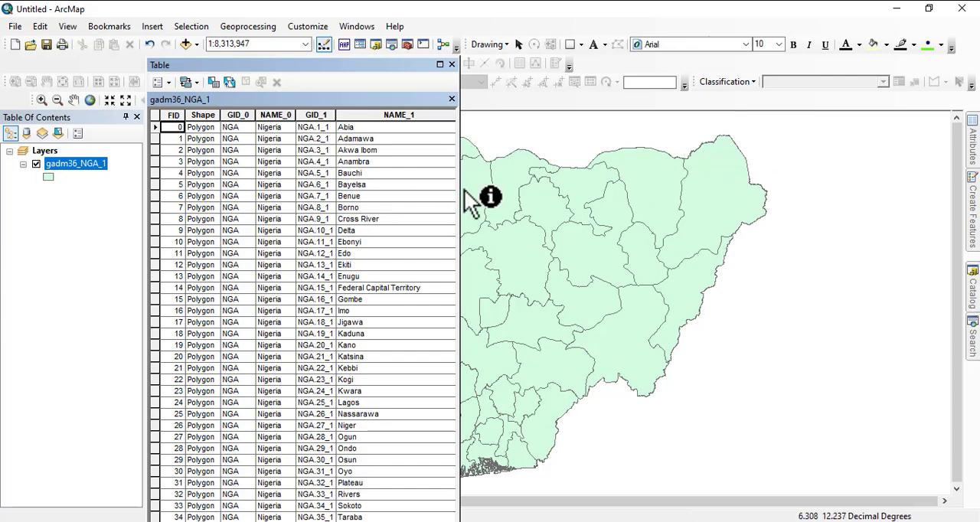
left_click_drag(458, 193, 819, 199)
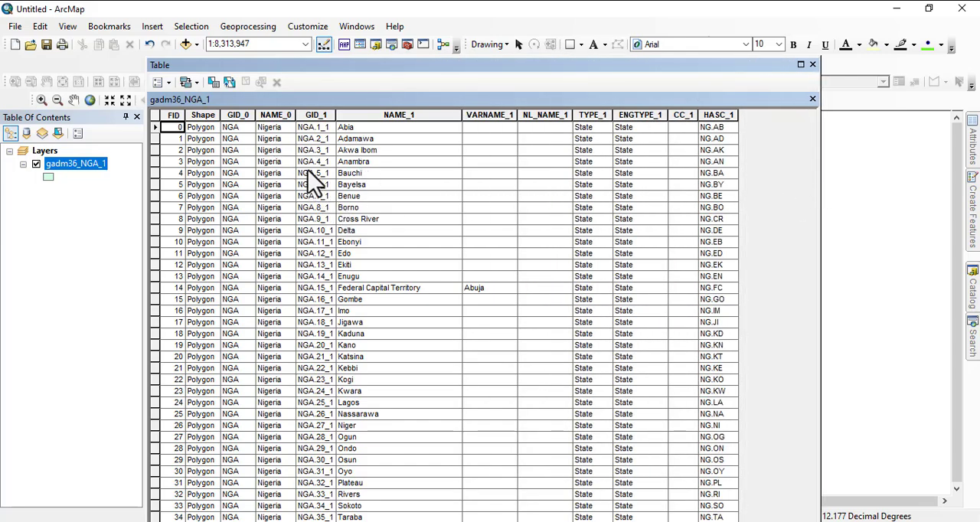
- Highlight the Shape, GID_0, NAME_0, GID_1 and NAME_1 columns one after another to examine their contents
left_click(196, 115)
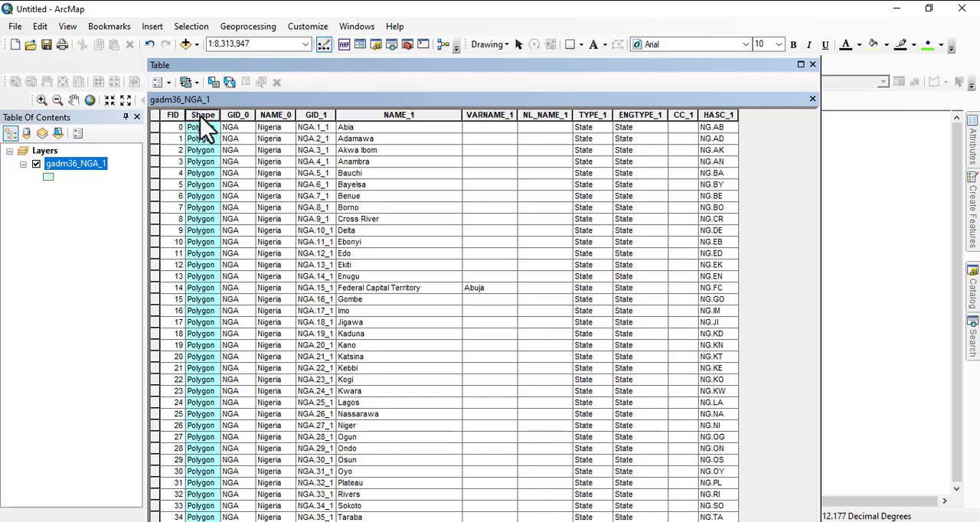
left_click(232, 115)
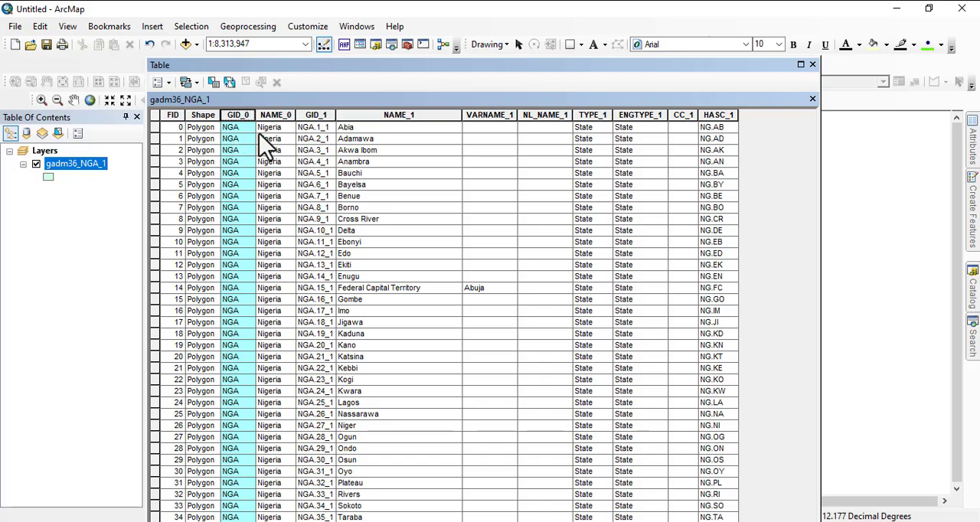
left_click(274, 119)
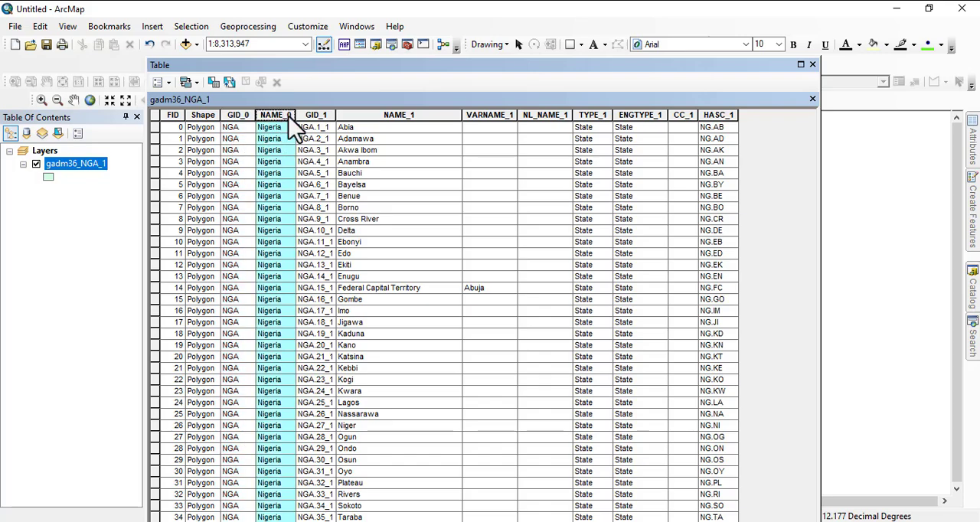
left_click(306, 116)
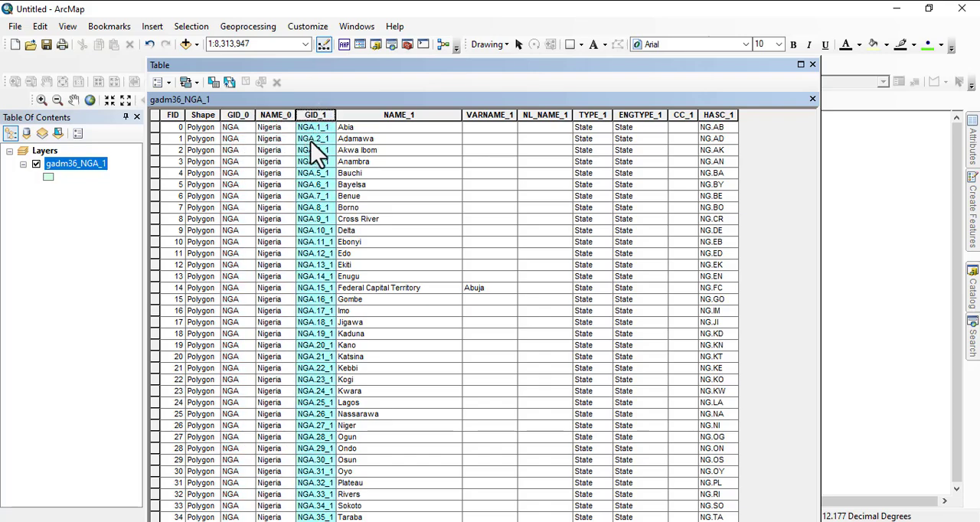
left_click(372, 115)
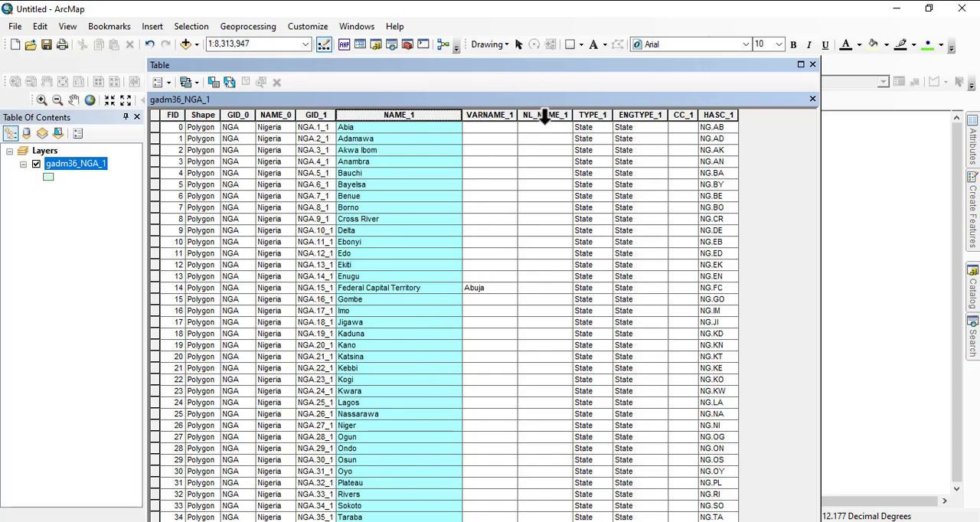
- Highlight the TYPE_1 column and add a field named x of type Double to the gadm36_NGA_1 attribute table
left_click(583, 114)
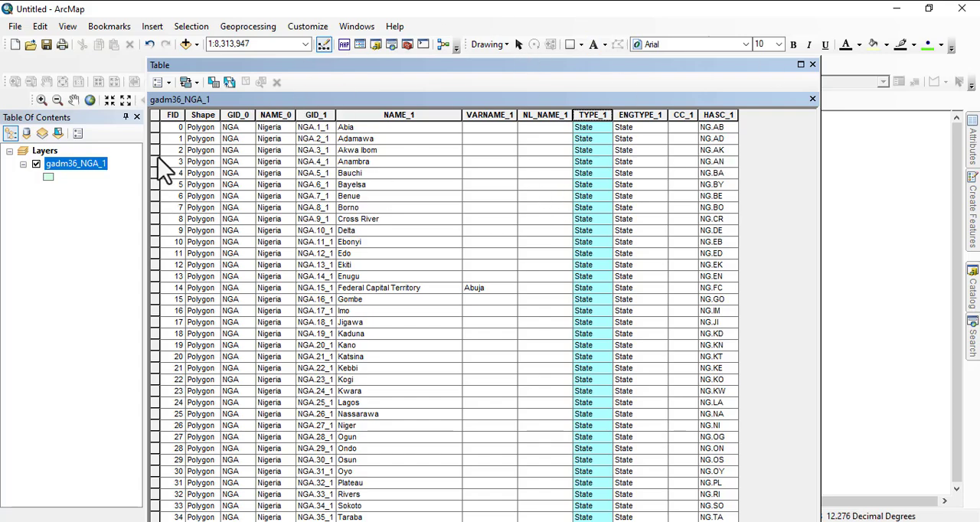
left_click(168, 84)
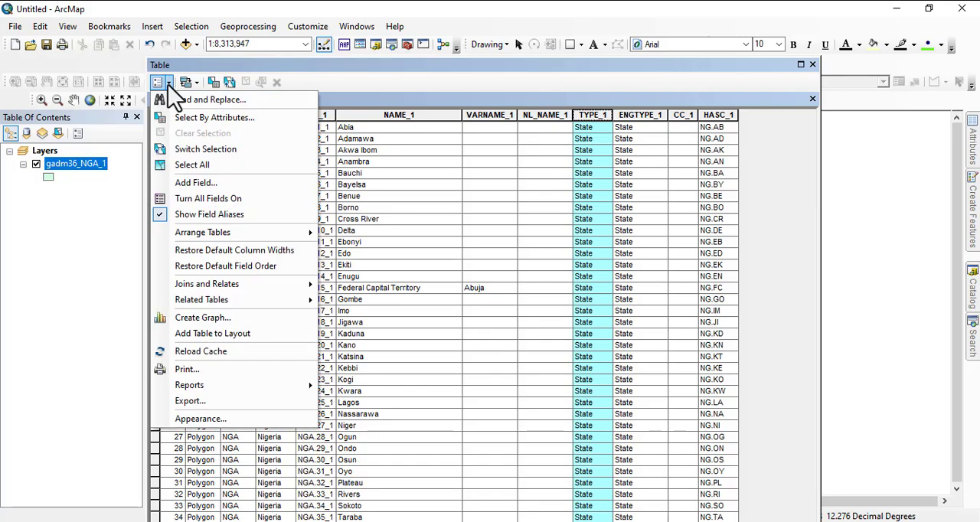
left_click(168, 86)
left_click(168, 87)
left_click(200, 183)
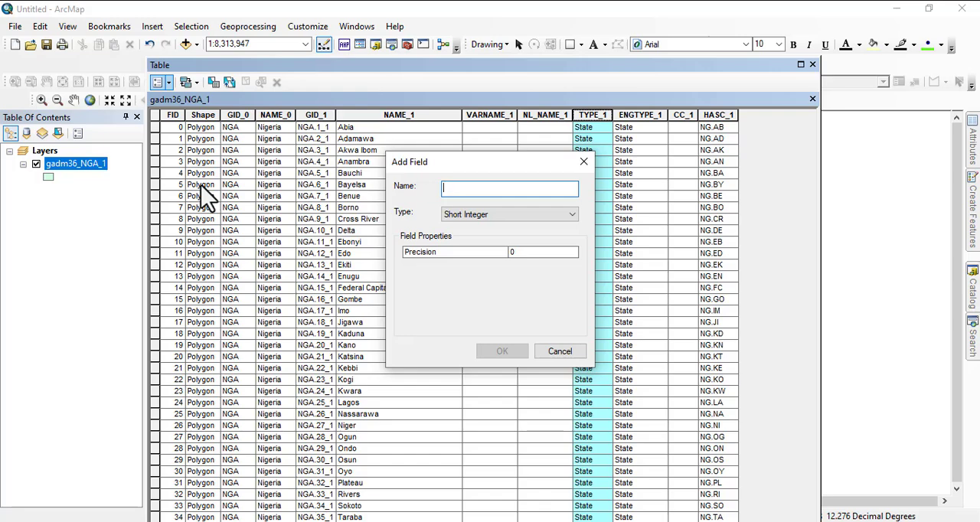
type("x")
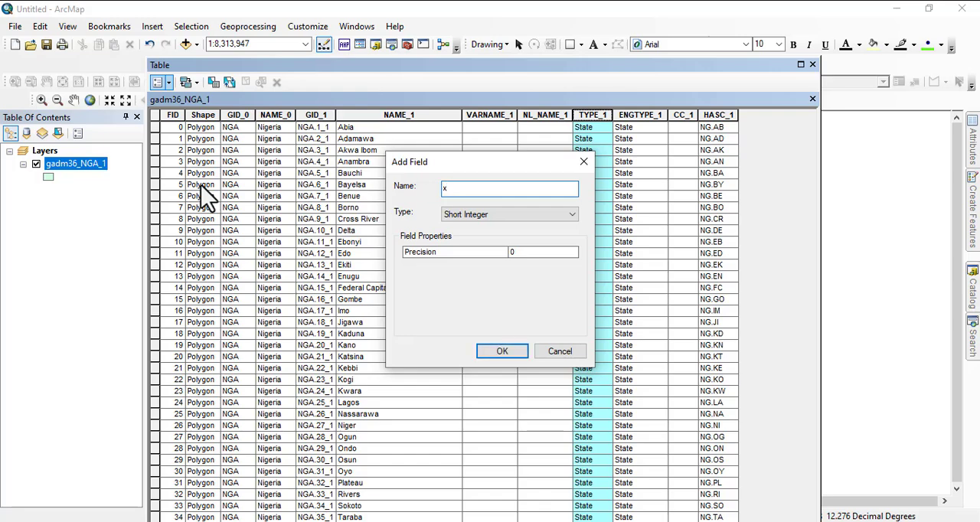
left_click(476, 222)
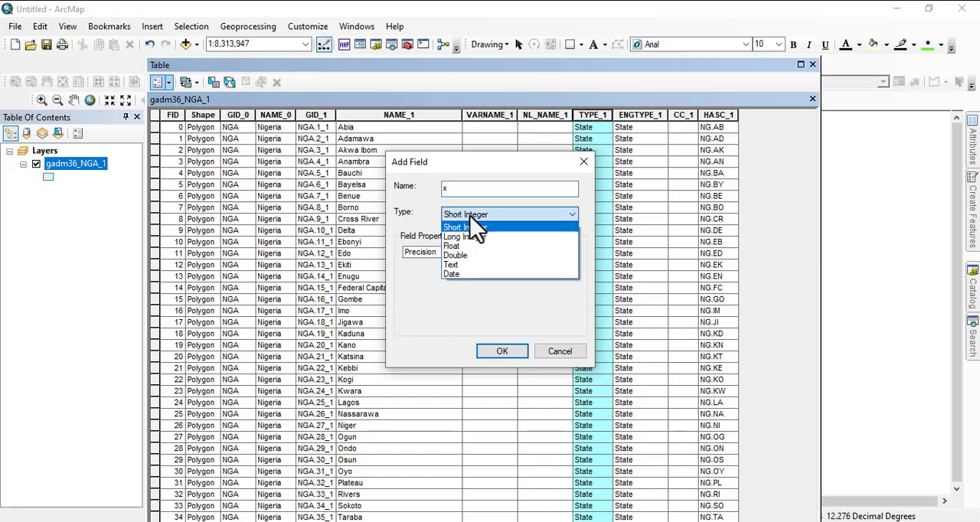
left_click(462, 256)
left_click(511, 351)
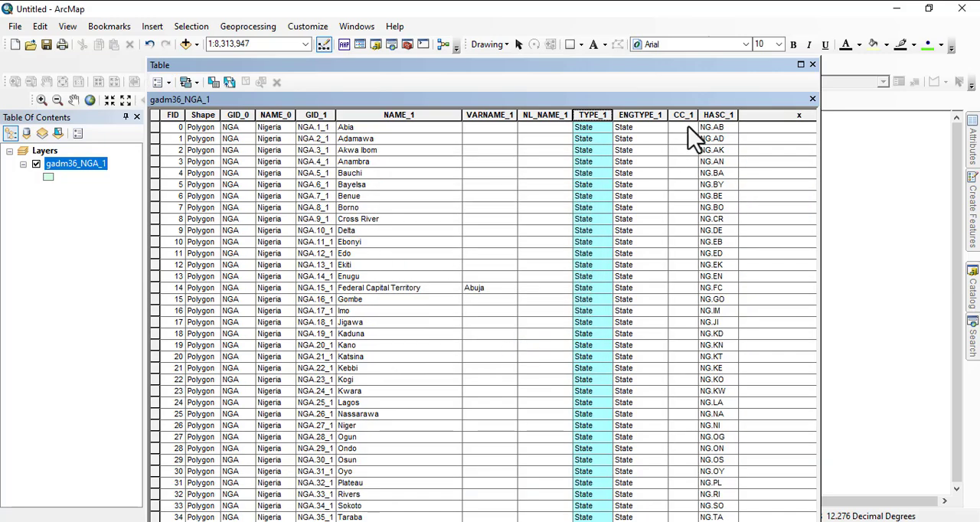
- Add another field named y of type Double to the gadm36_NGA_1 attribute table
left_click(166, 82)
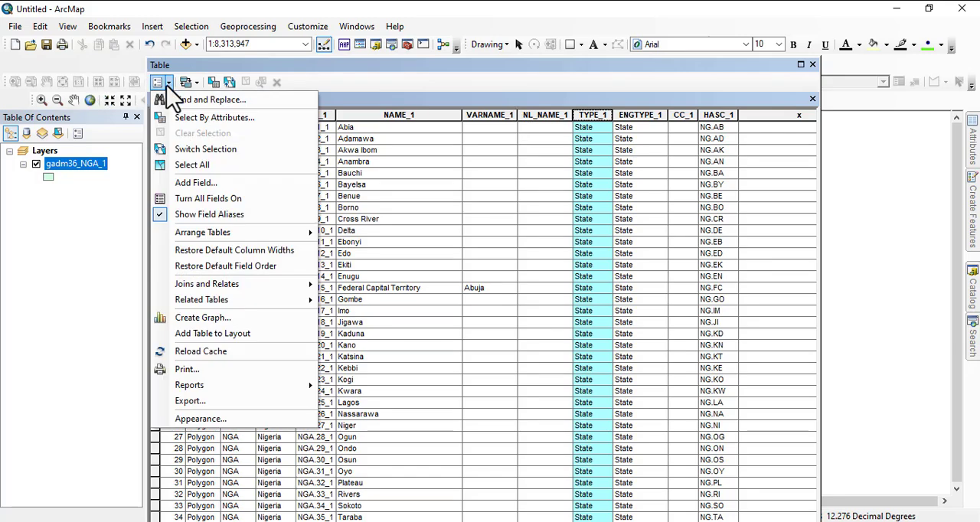
left_click(200, 185)
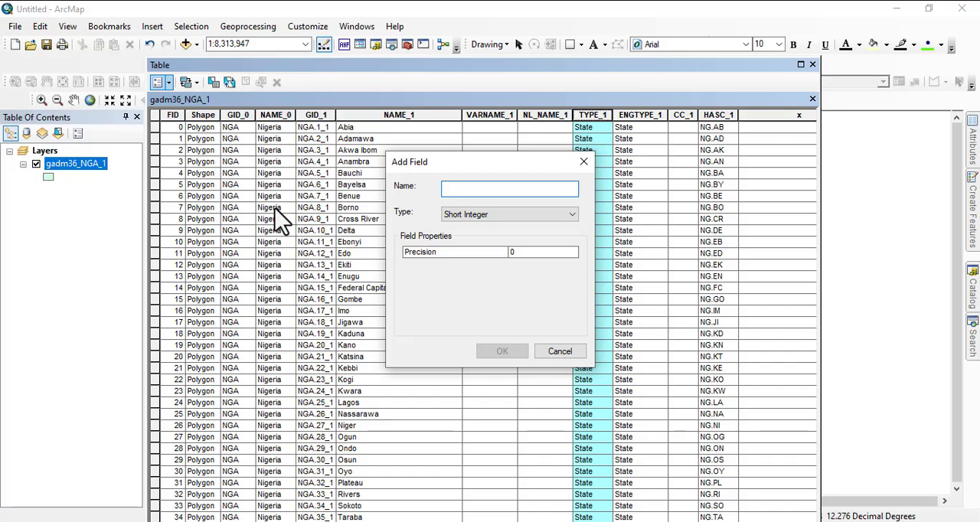
type("y")
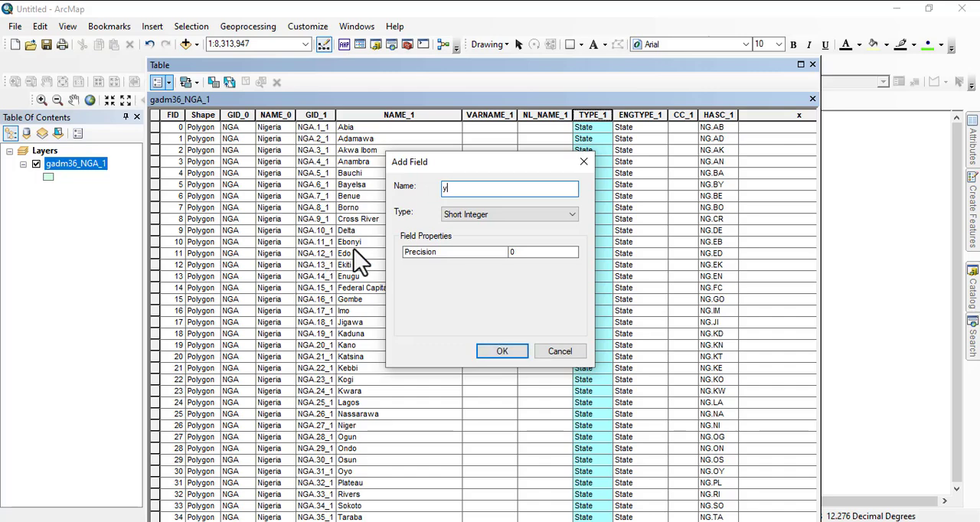
left_click(520, 214)
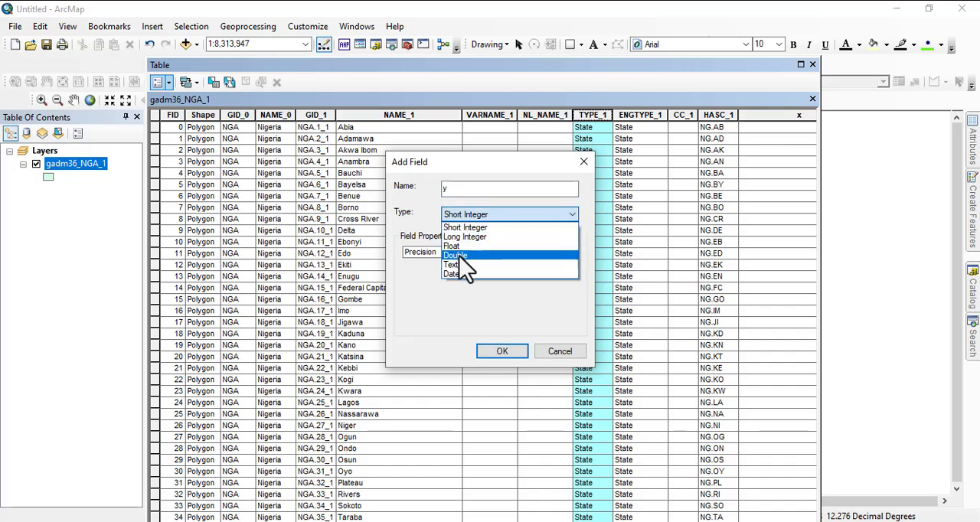
left_click(464, 256)
left_click(505, 351)
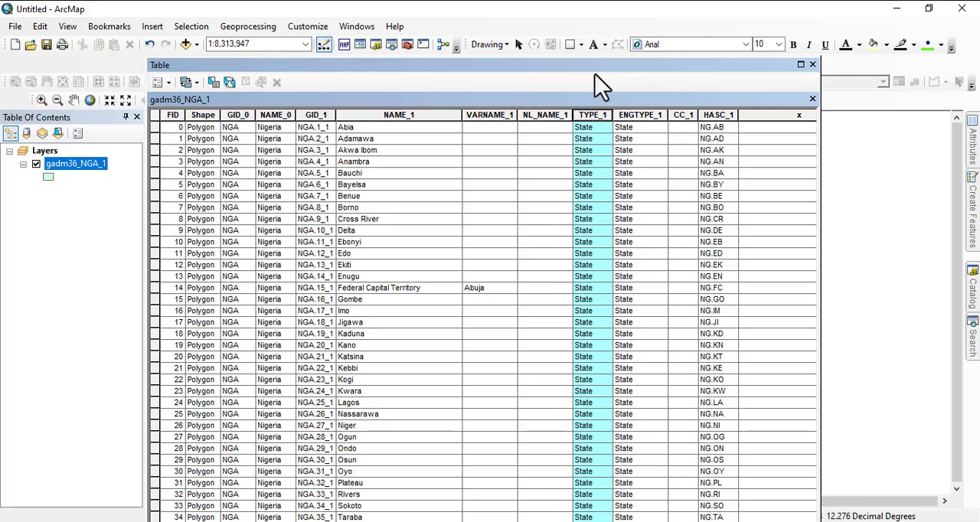
- Calculate geometry for the x field as X Coordinate of Centroid in Decimal Degrees, using the data source's coordinate system
left_click_drag(600, 64, 574, 28)
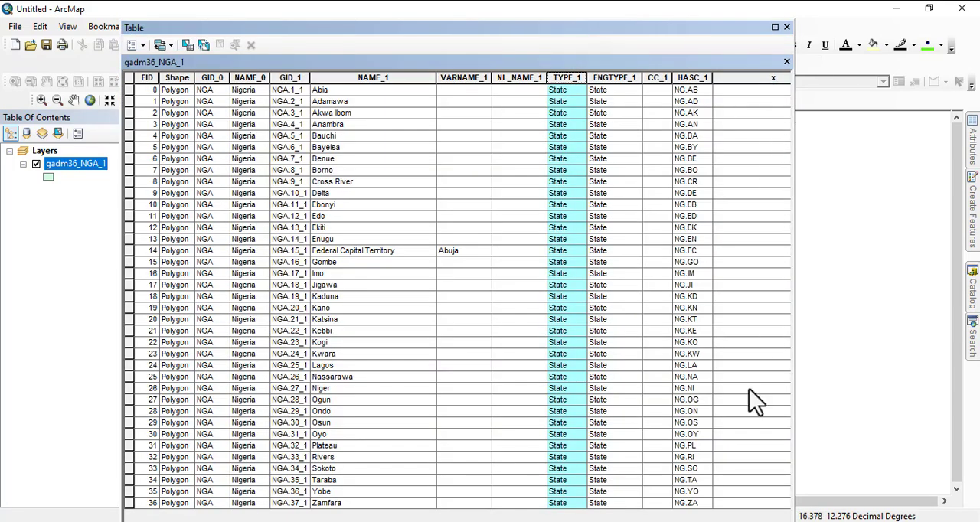
scroll(750, 413, "right", 3)
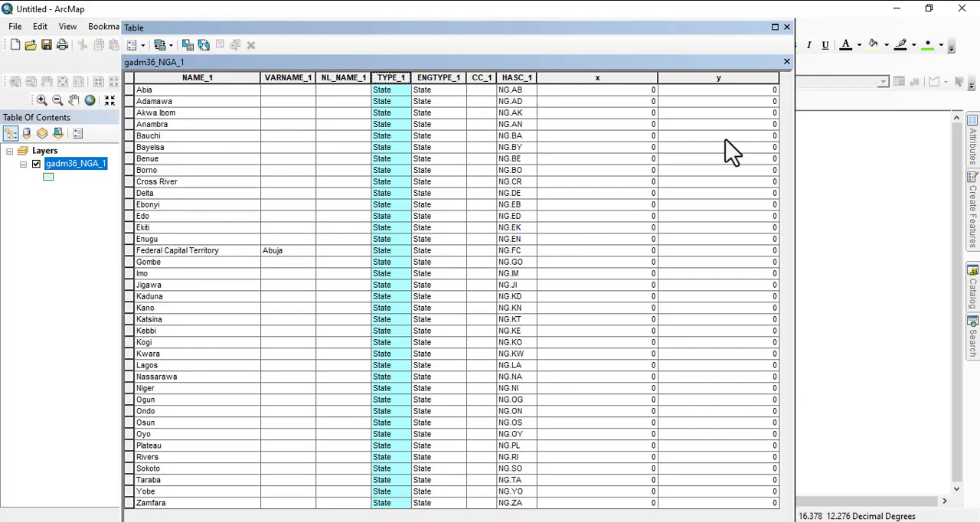
left_click(591, 78)
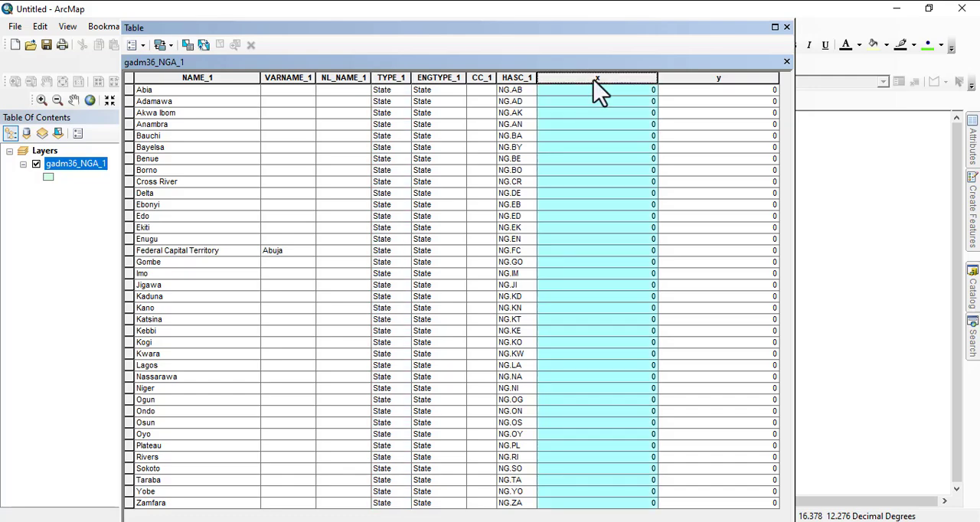
right_click(586, 78)
right_click(586, 78)
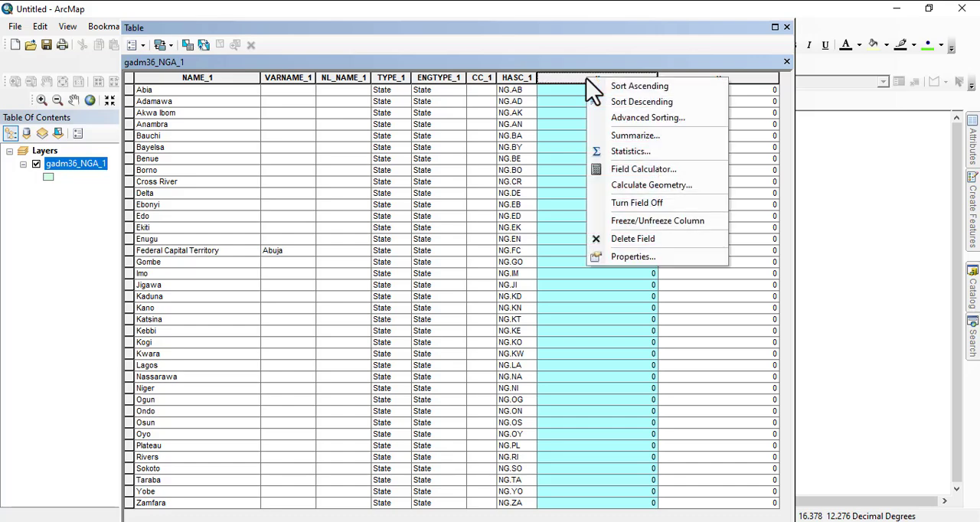
left_click(650, 184)
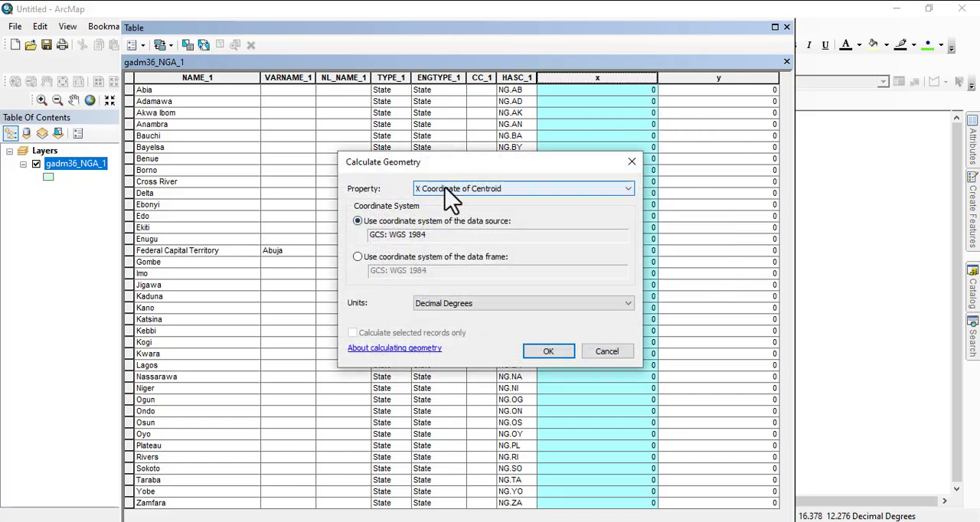
left_click(485, 304)
left_click(490, 316)
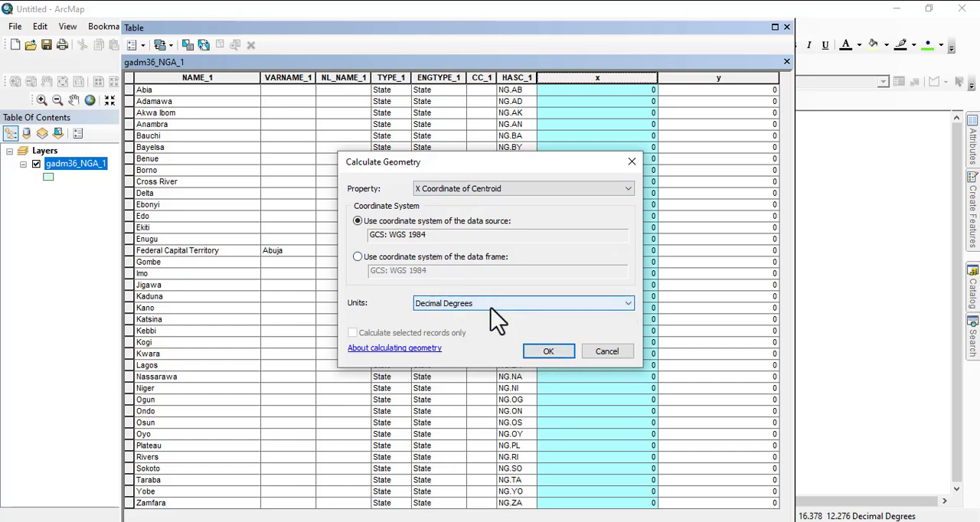
left_click(545, 354)
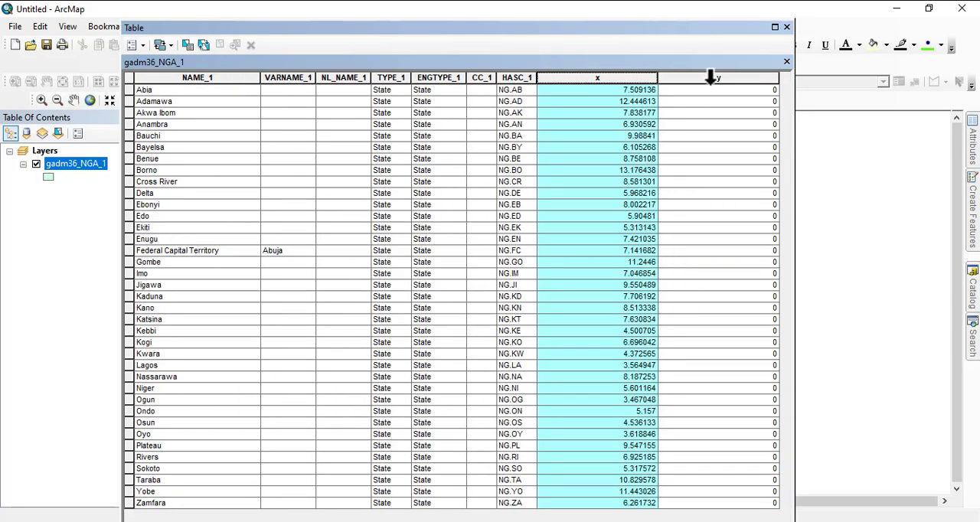
- Calculate geometry for the y field as Y Coordinate of Centroid in Decimal Degrees, using the data source's coordinate system
left_click(711, 78)
right_click(714, 80)
left_click(701, 82)
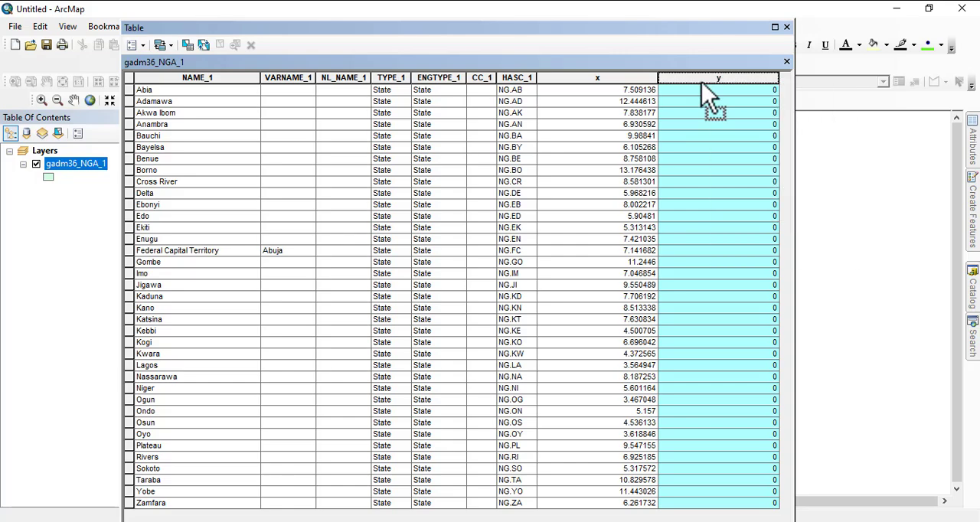
right_click(711, 78)
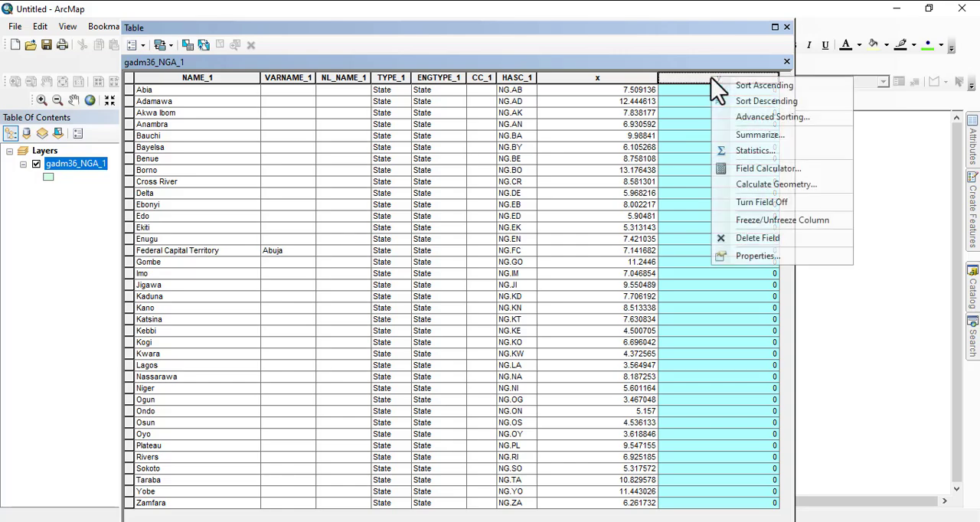
left_click(762, 184)
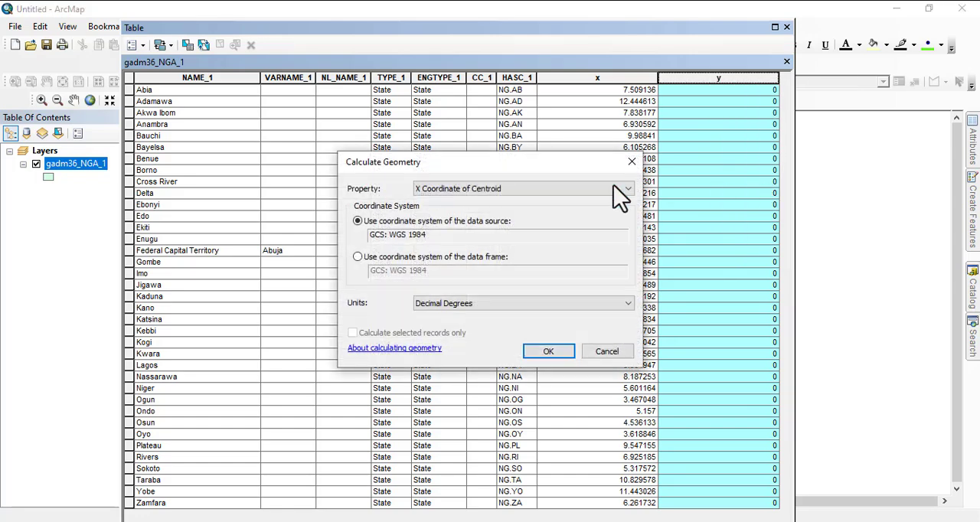
left_click(458, 191)
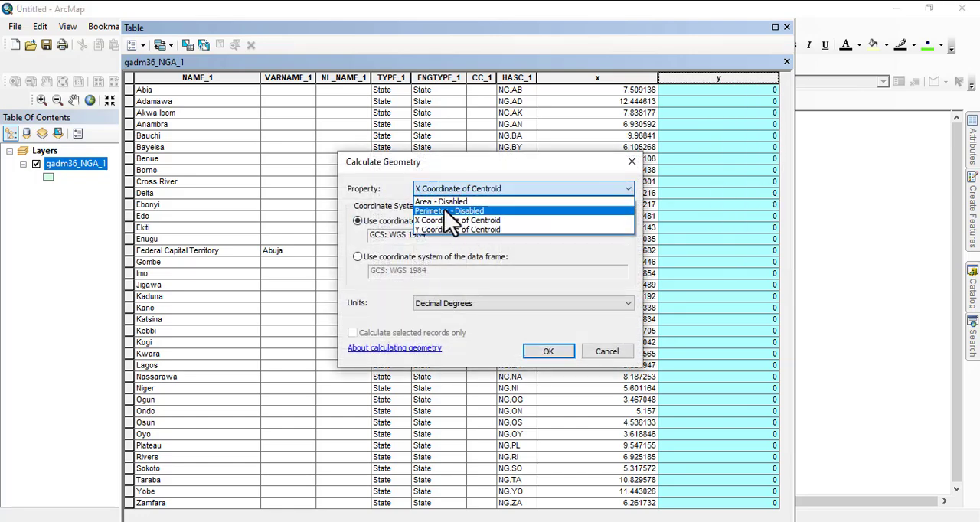
left_click(450, 231)
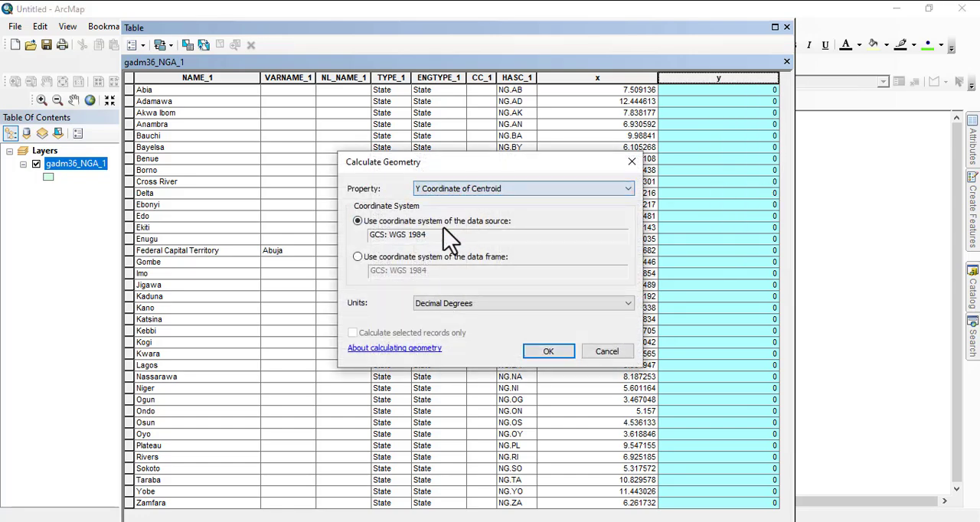
left_click(548, 351)
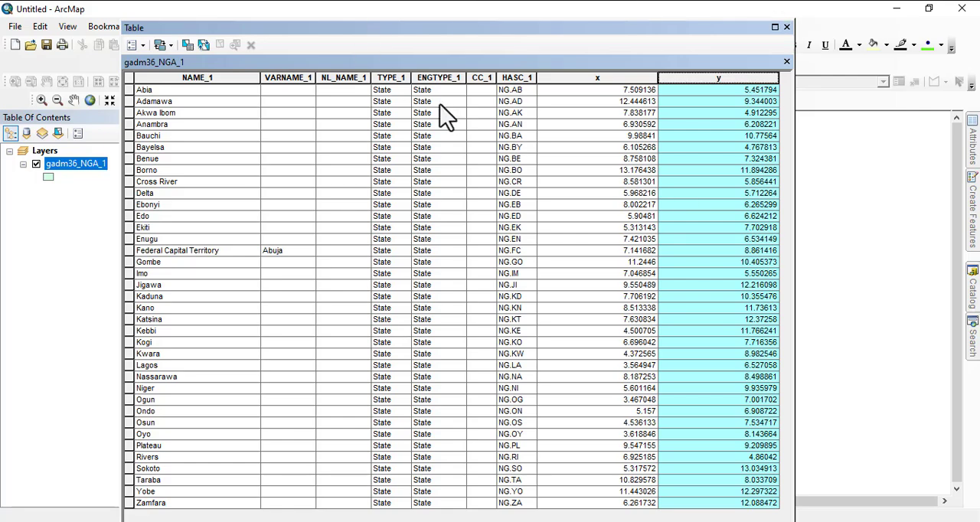
- Reposition the attribute table window and start the Create Graph Wizard for gadm36_NGA_1
left_click_drag(483, 27, 519, 16)
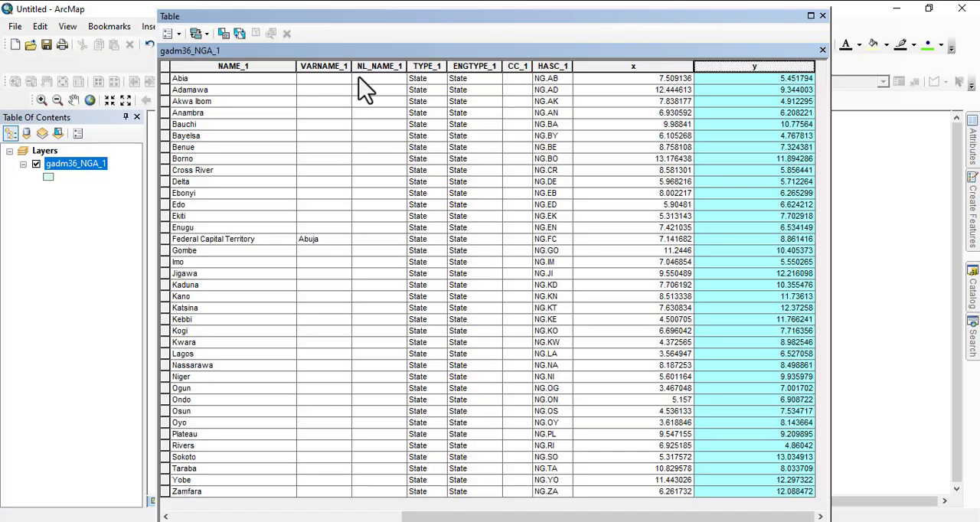
left_click(175, 35)
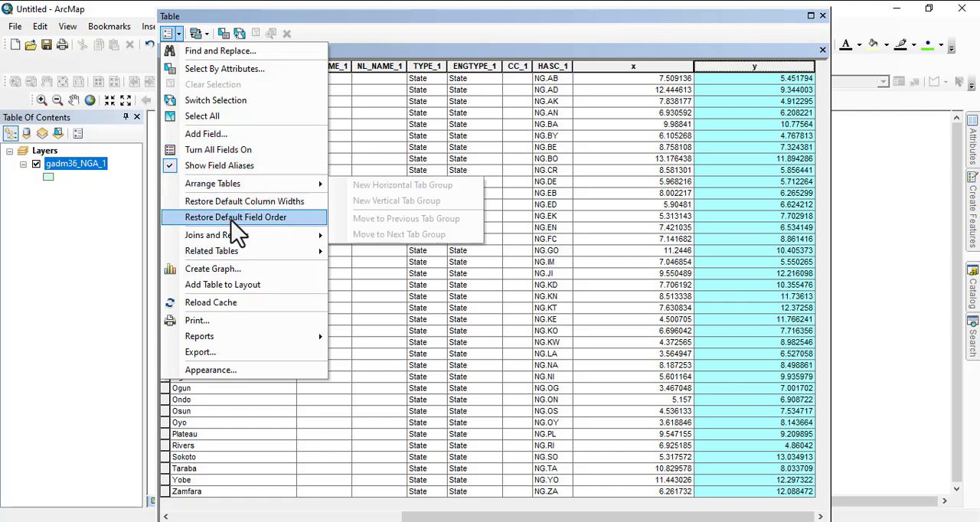
mouse_move(233, 254)
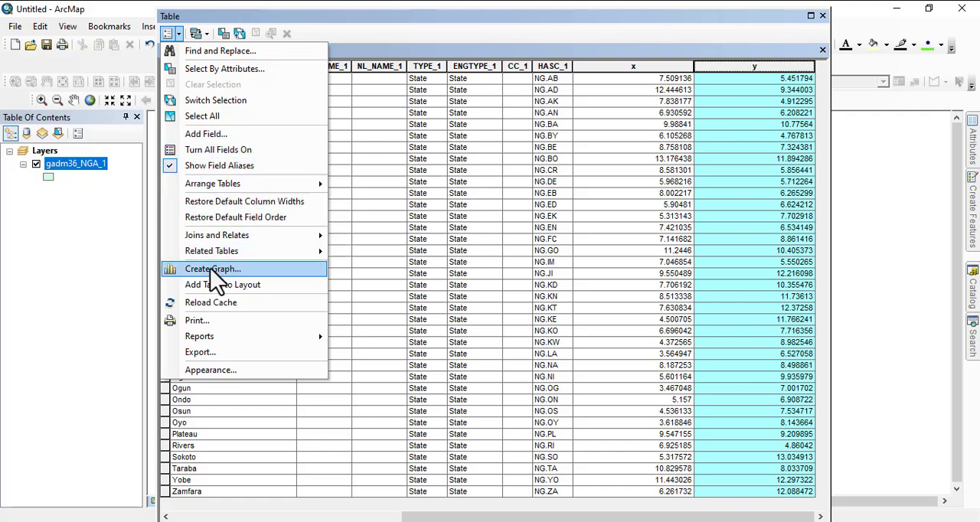
left_click(217, 270)
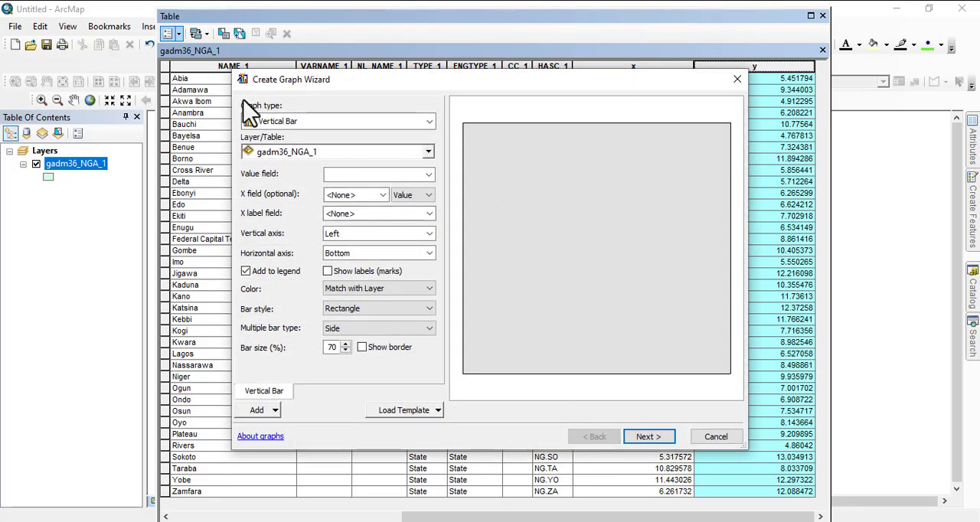
- Set Shape.Area as the value field of the vertical bar graph and check the available X fields, leaving it at <None>
left_click(429, 175)
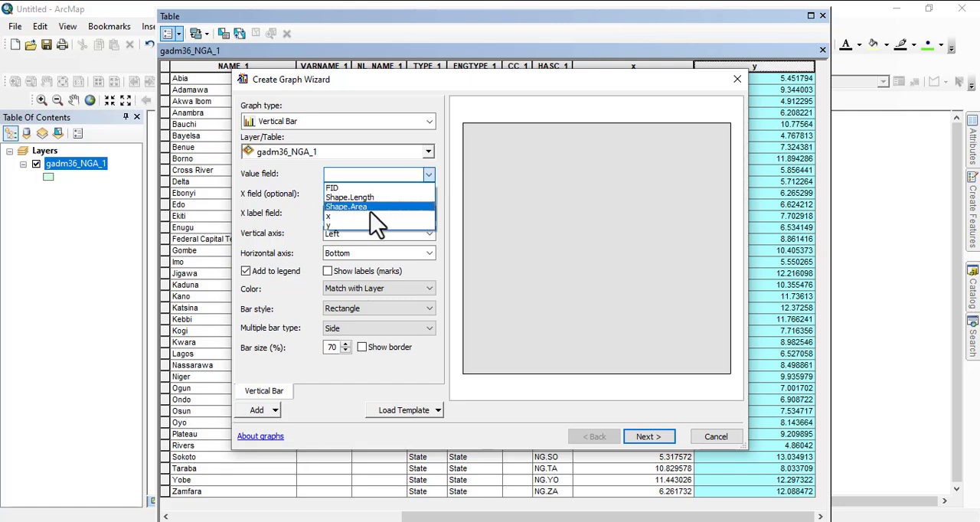
left_click(366, 208)
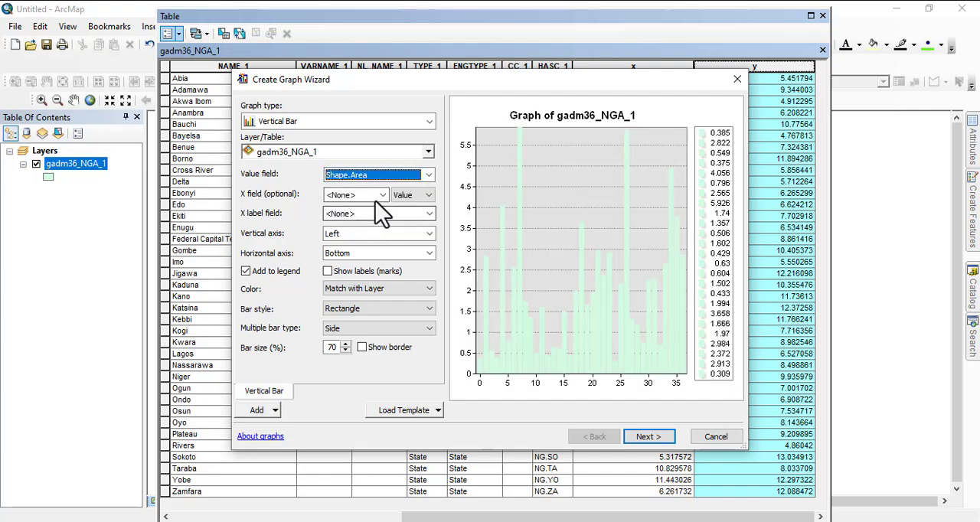
left_click(383, 195)
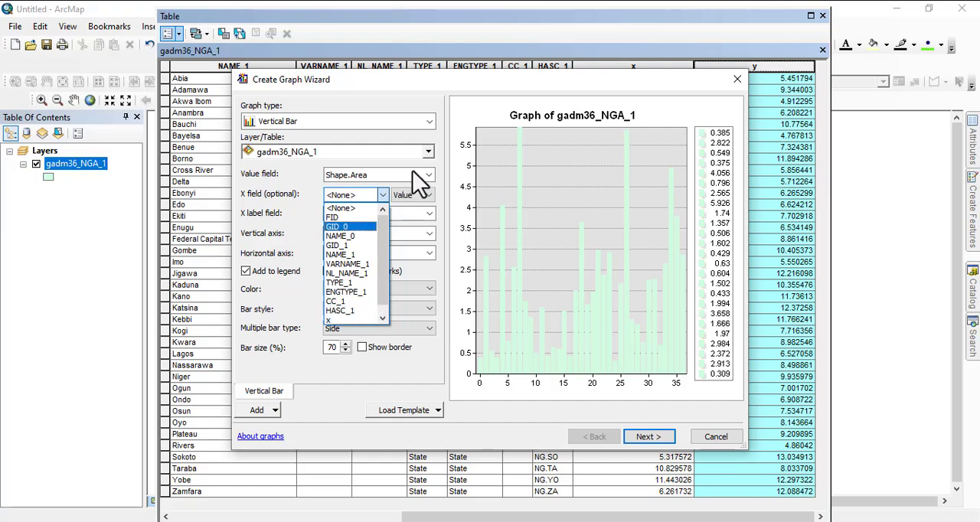
left_click(444, 165)
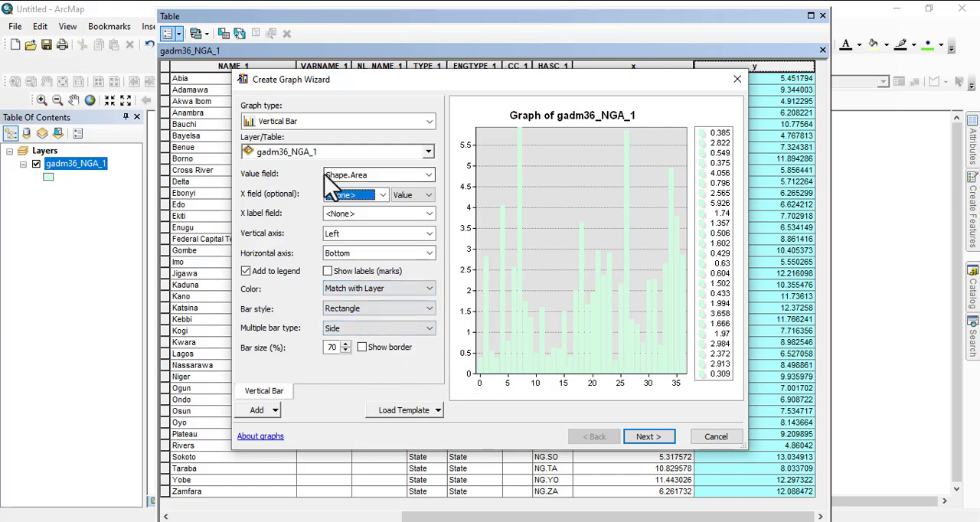
- Change the graph type to Pie and set Shape.Area as its value field
left_click(396, 121)
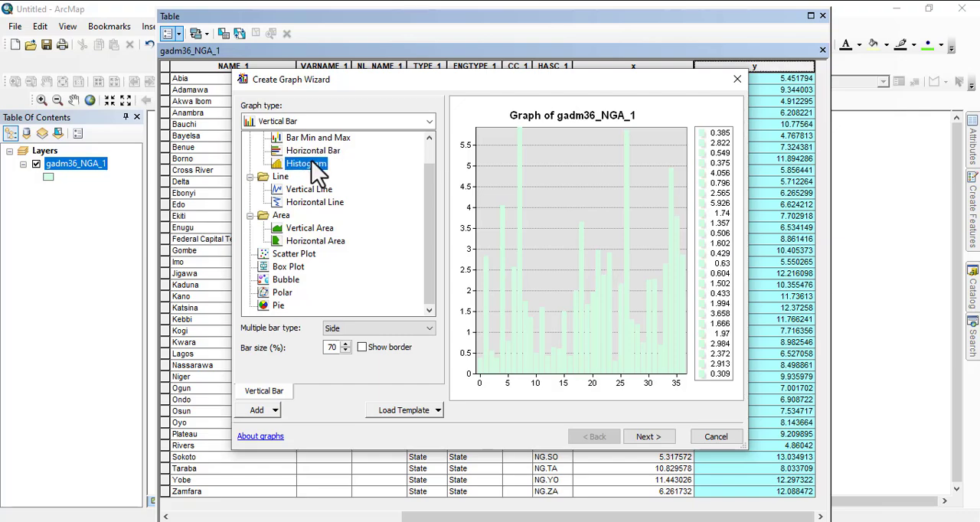
left_click(277, 305)
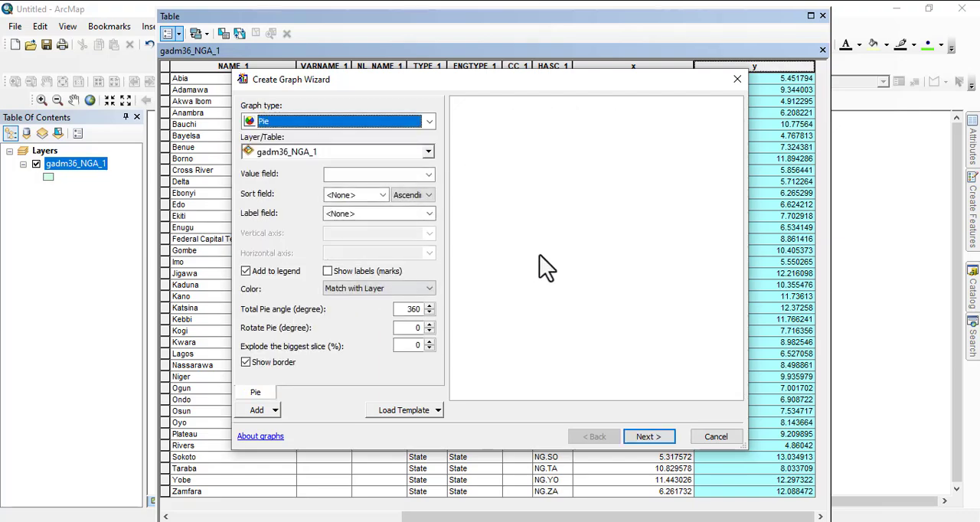
left_click(405, 174)
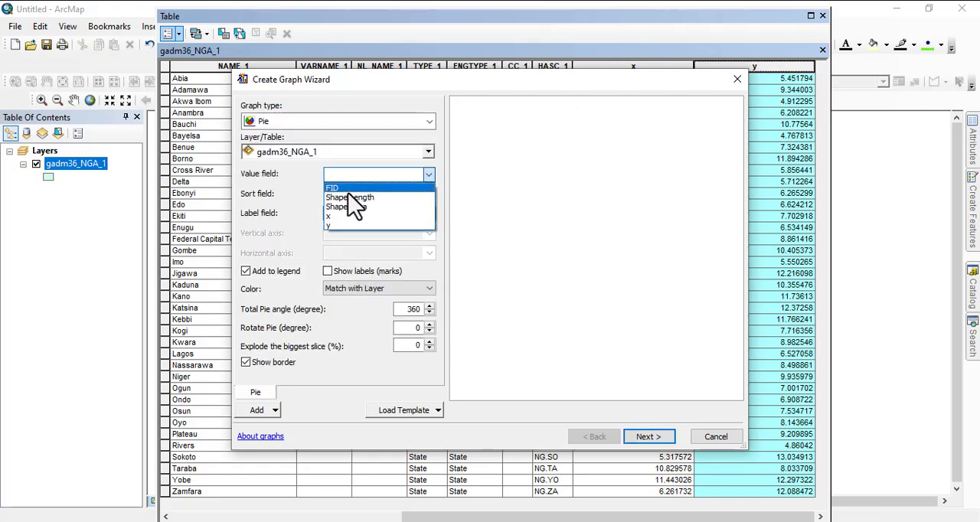
left_click(341, 209)
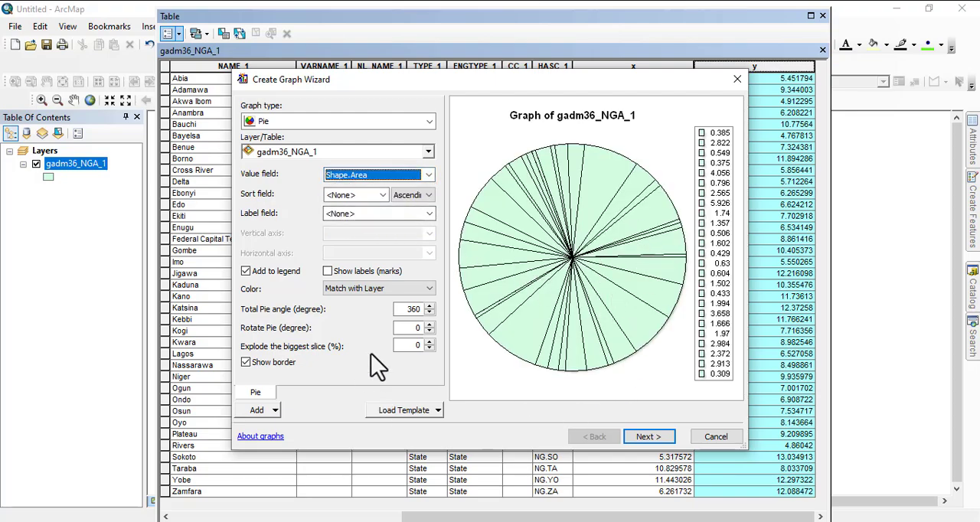
- Color the pie graph's slices from a palette, using the Modern color scheme
left_click(374, 289)
left_click(358, 310)
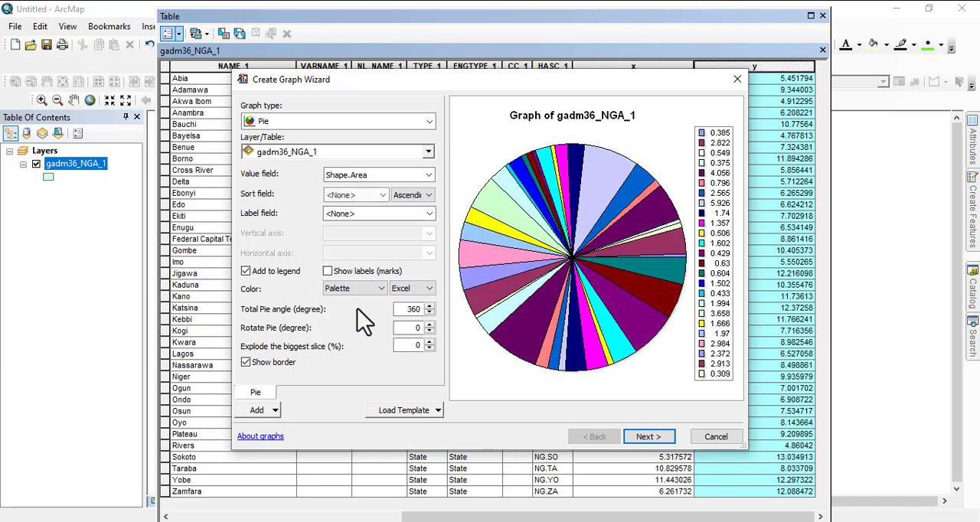
left_click(417, 289)
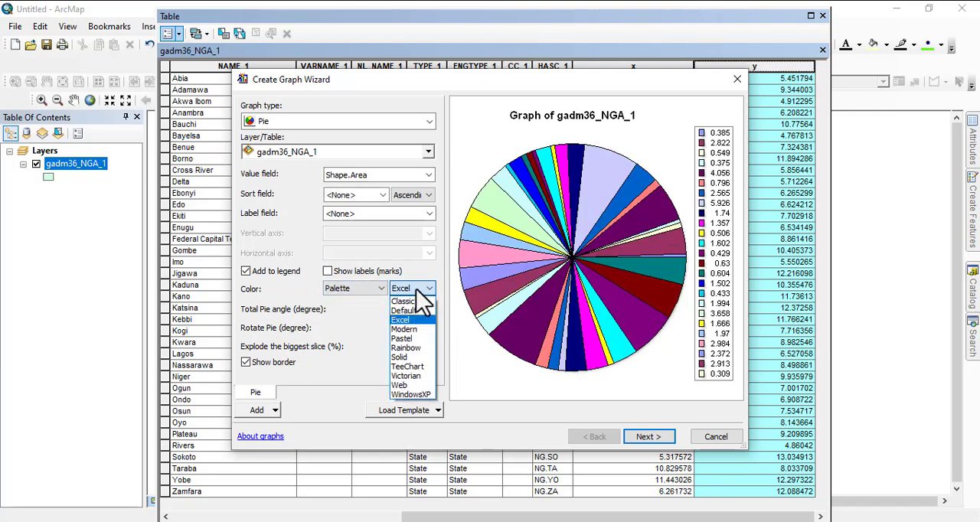
left_click(420, 330)
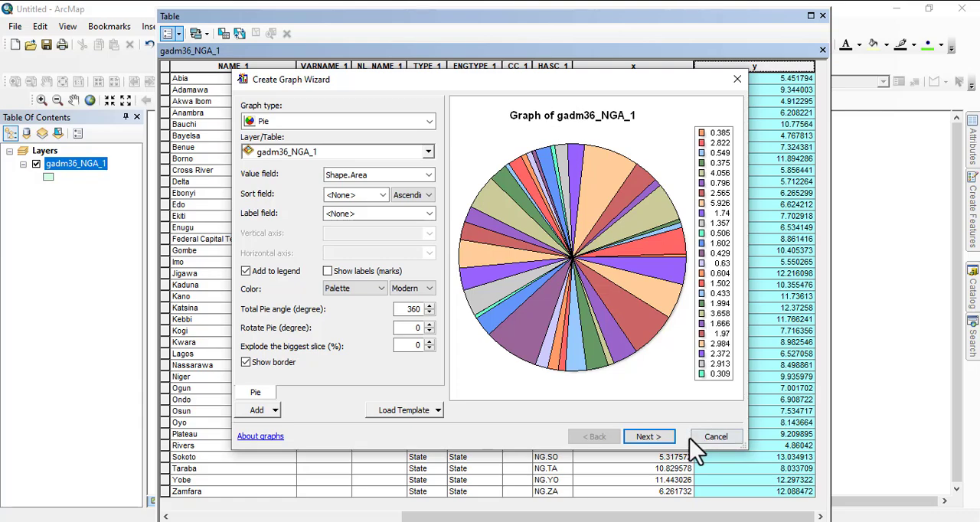
- Replace the graph title with "ffgg" and finish creating the pie graph
left_click(664, 438)
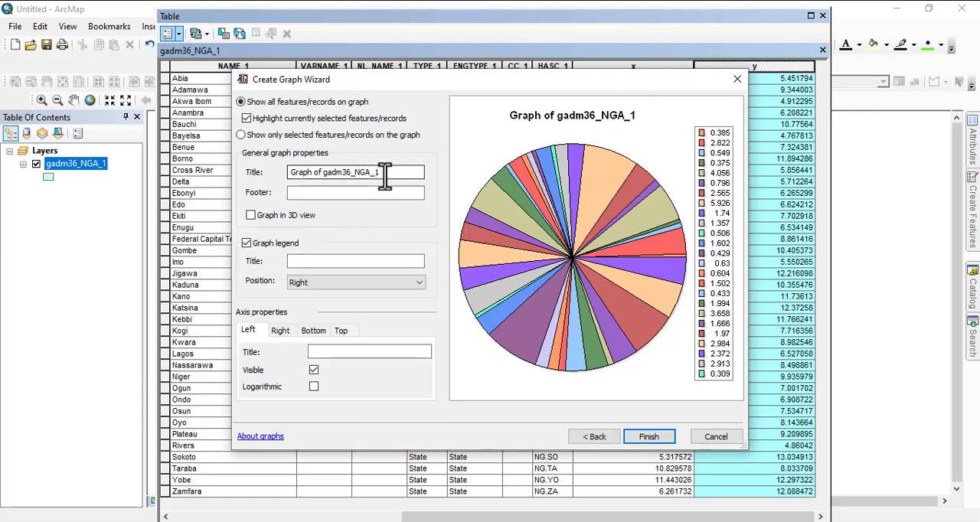
left_click_drag(384, 172, 243, 187)
type("ffgg")
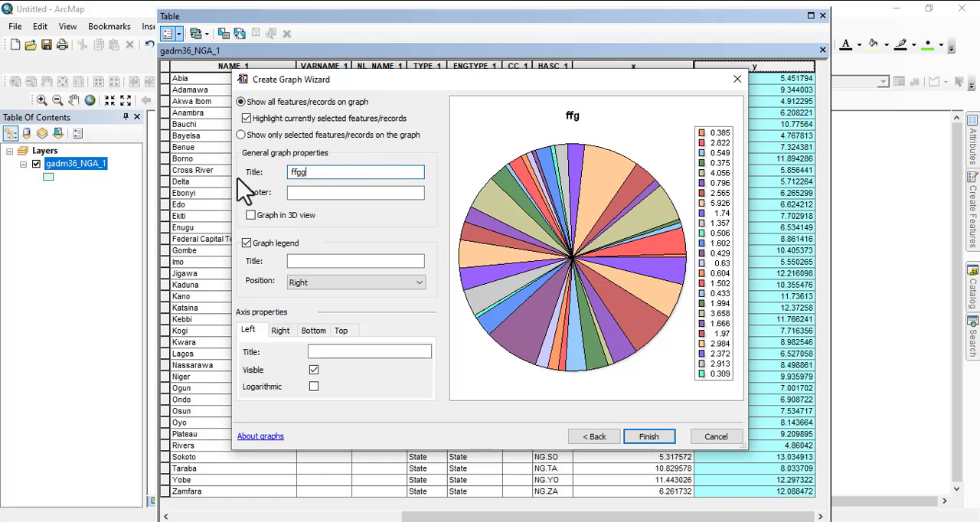
left_click(660, 438)
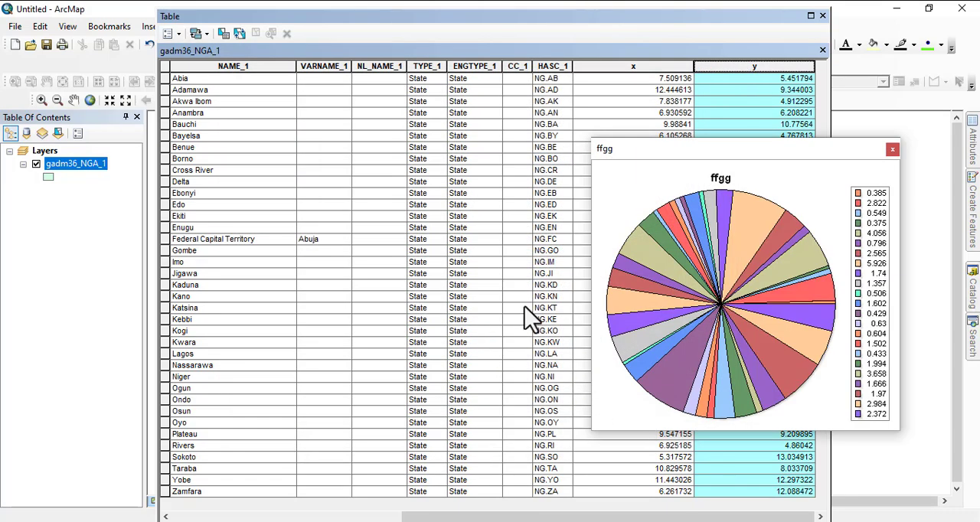
- Close the ffgg graph window and the gadm36_NGA_1 attribute table
left_click(719, 198)
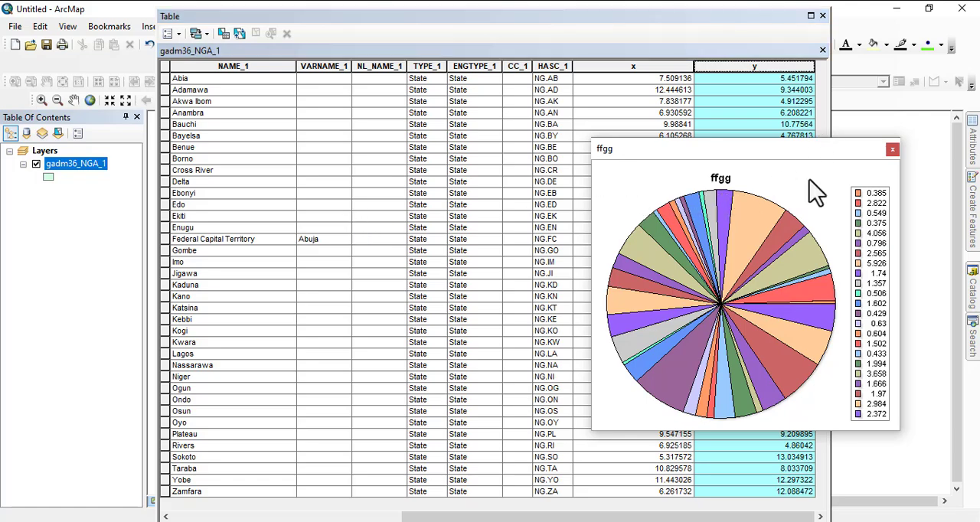
left_click(892, 150)
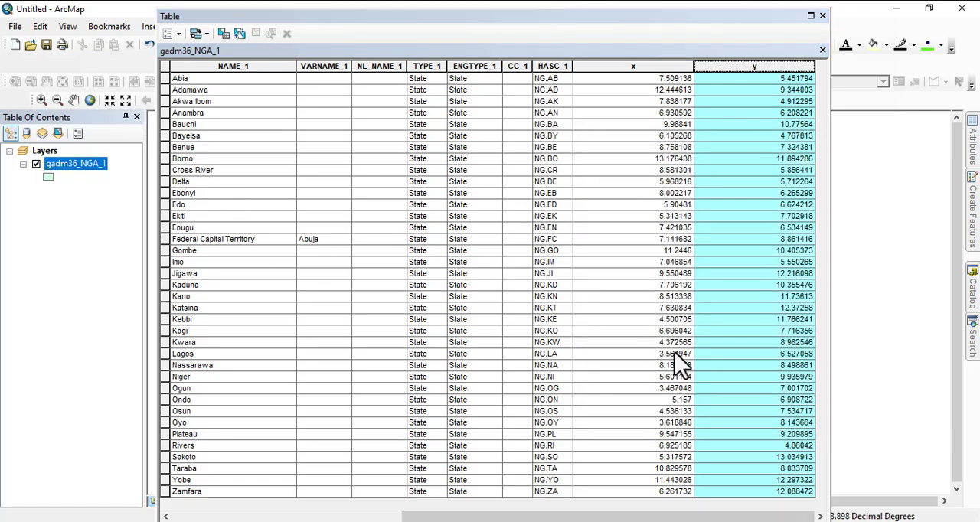
left_click(822, 16)
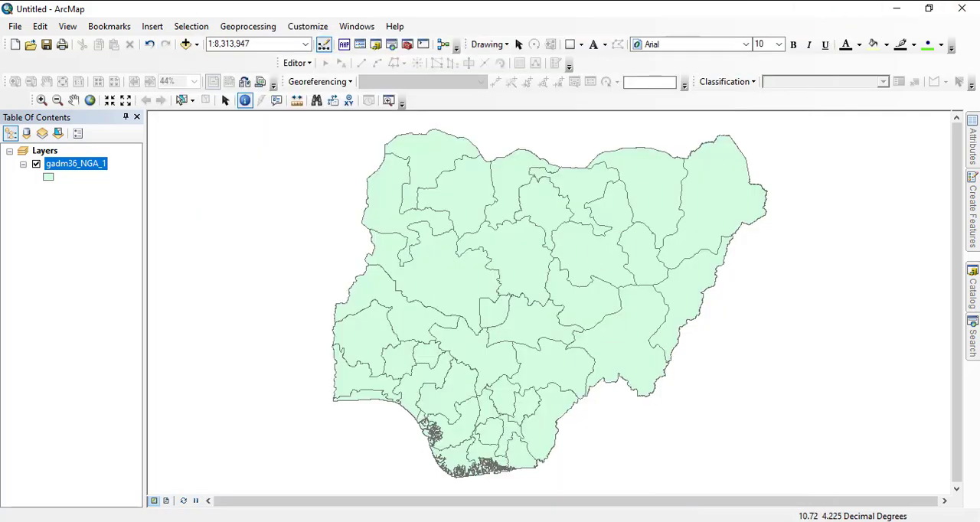
- Switch to PowerPoint, highlight "Making Selections" in the ArcMap Basics topic list, and return to ArcMap
key("alt+Tab")
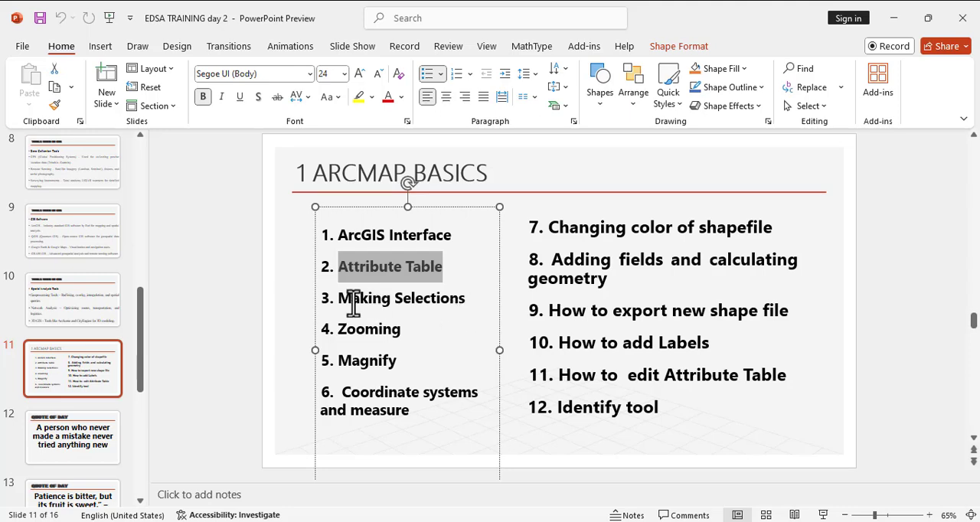
left_click_drag(343, 299, 468, 306)
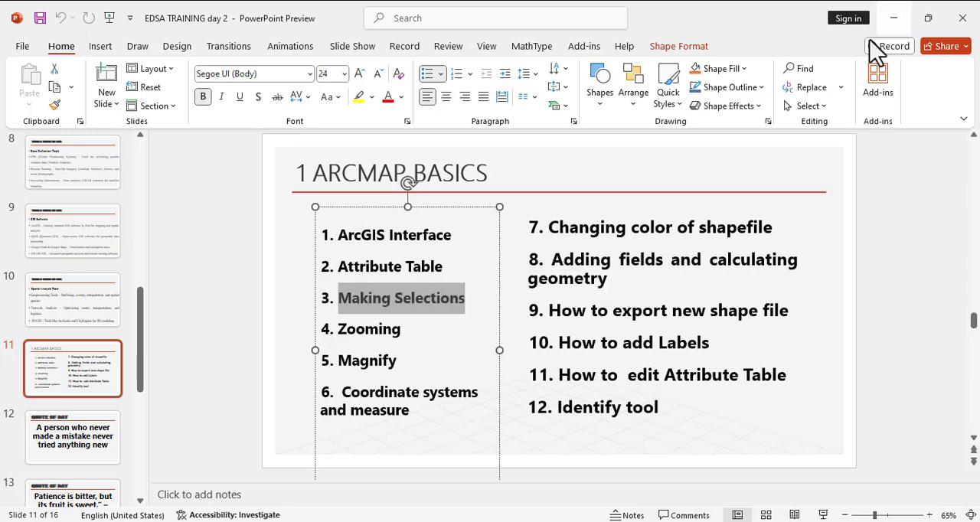
key("alt+Tab")
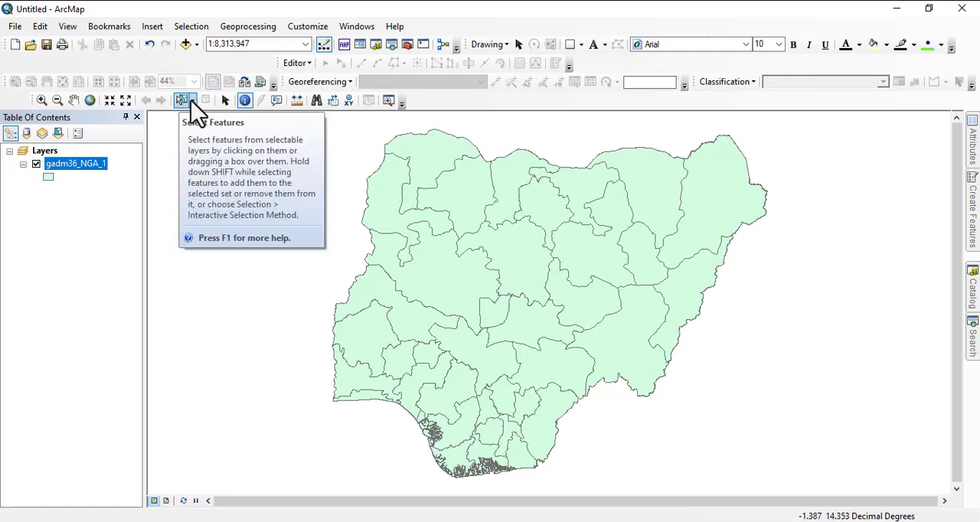
- Use Select by Rectangle on one northwestern state, a larger block of northwestern states, and finally the northeastern states
left_click(193, 101)
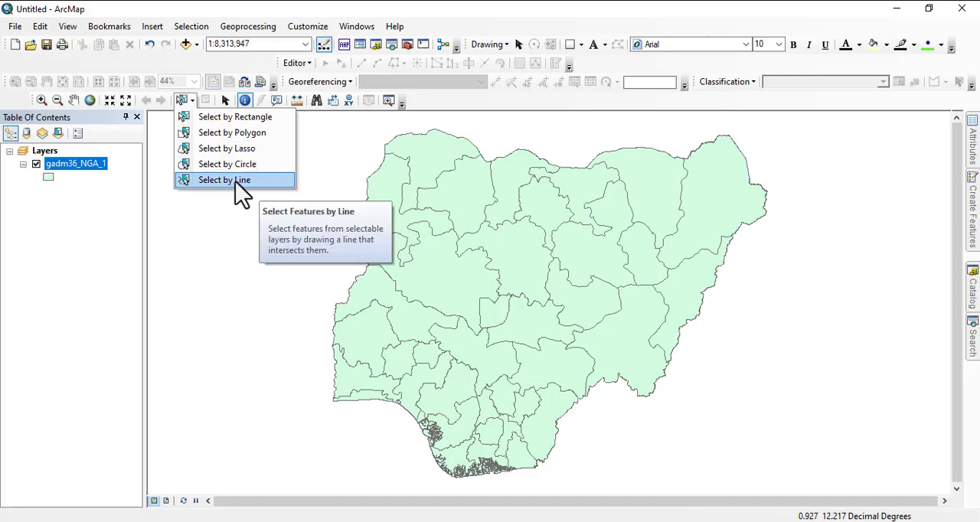
left_click(238, 119)
left_click_drag(448, 182, 471, 211)
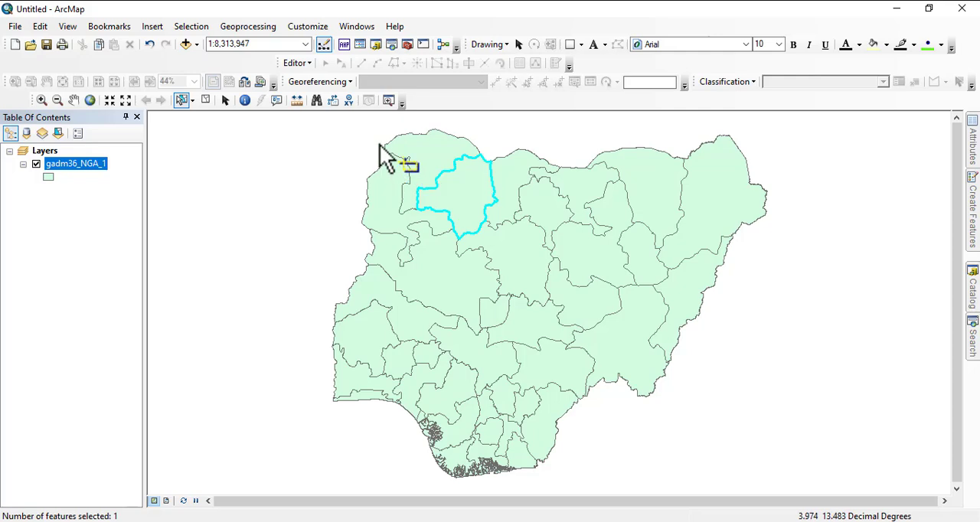
left_click_drag(380, 147, 532, 294)
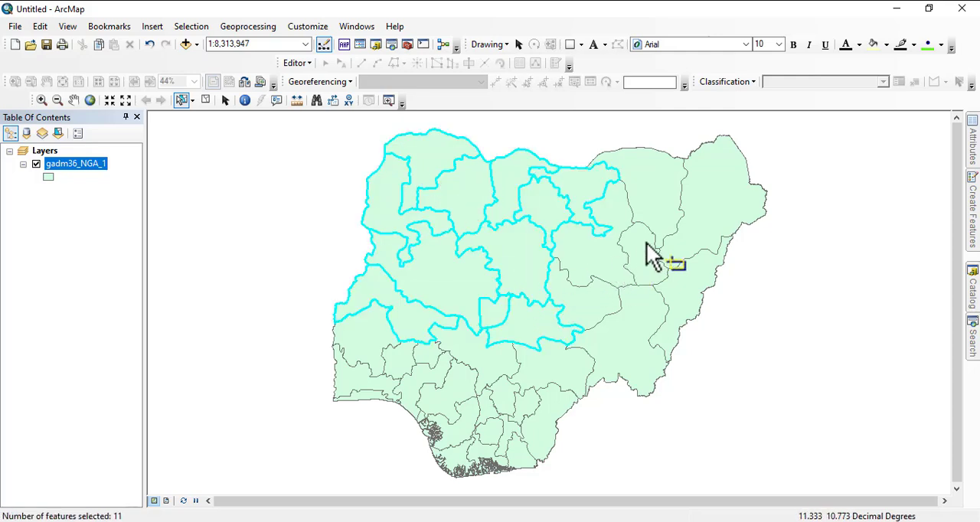
left_click_drag(665, 200, 758, 291)
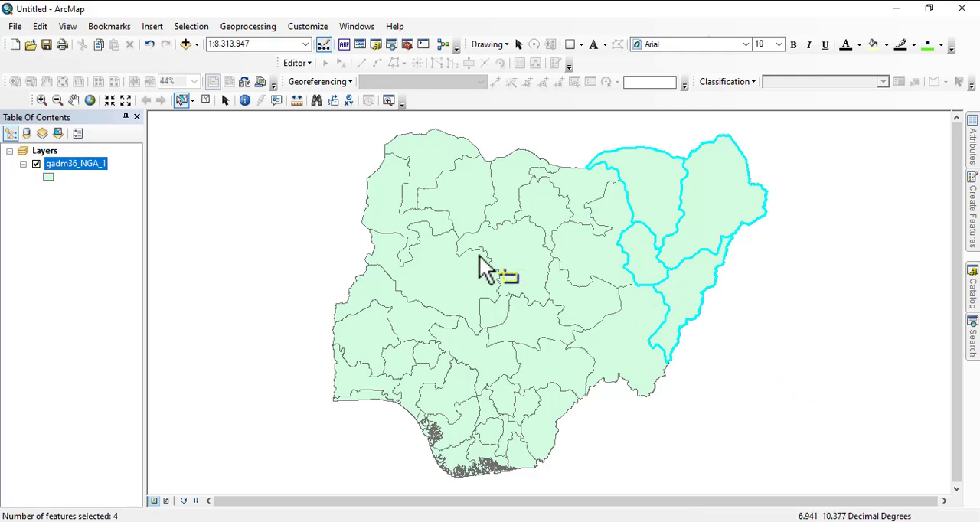
- Use Select by Line to select the eastern and northeastern states with a zigzag line about 15.5 decimal degrees long
left_click(193, 102)
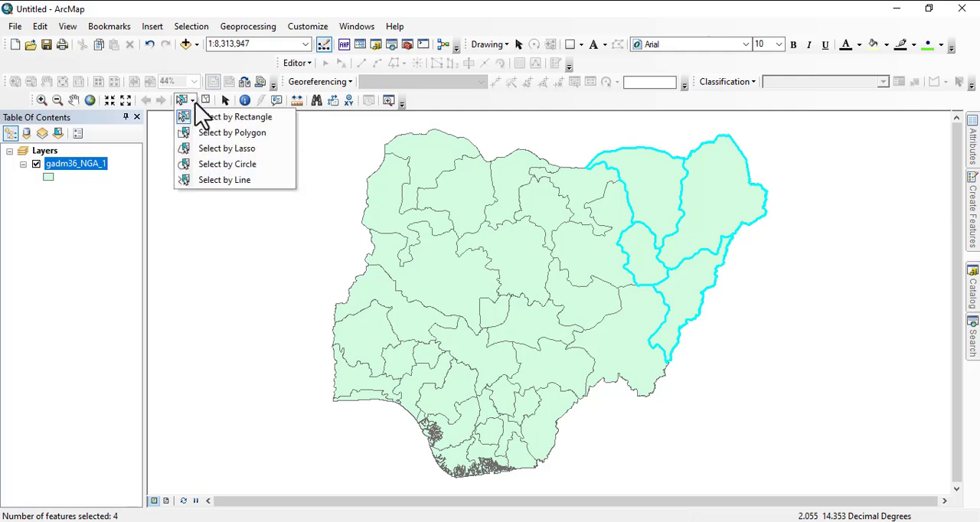
left_click(227, 164)
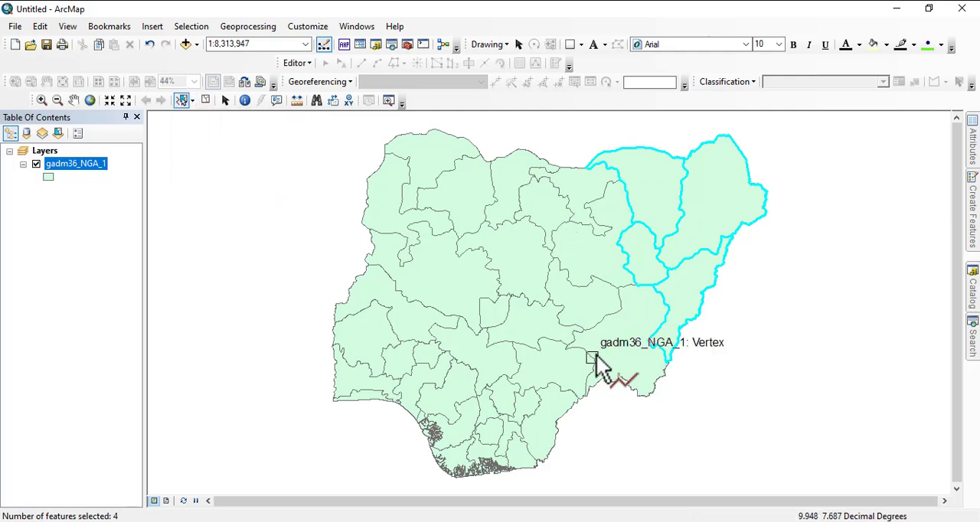
left_click(619, 355)
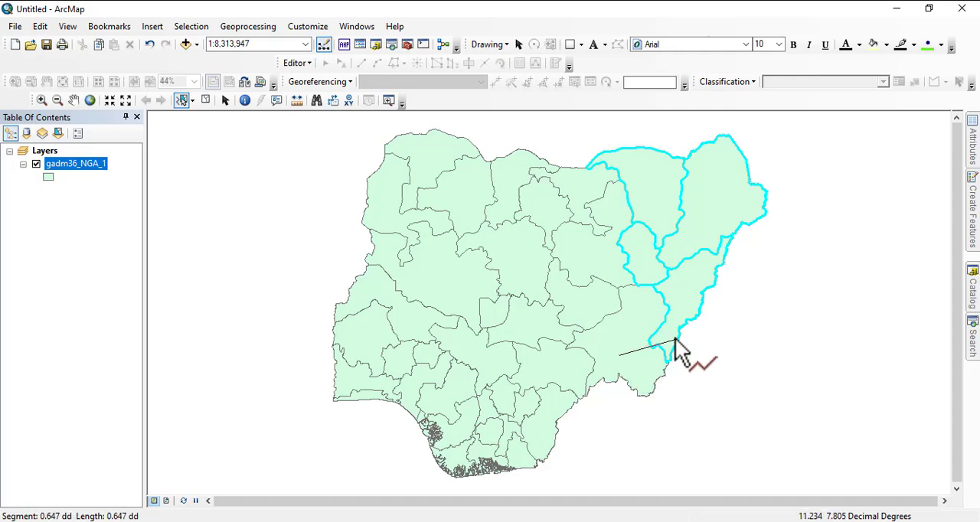
left_click(690, 295)
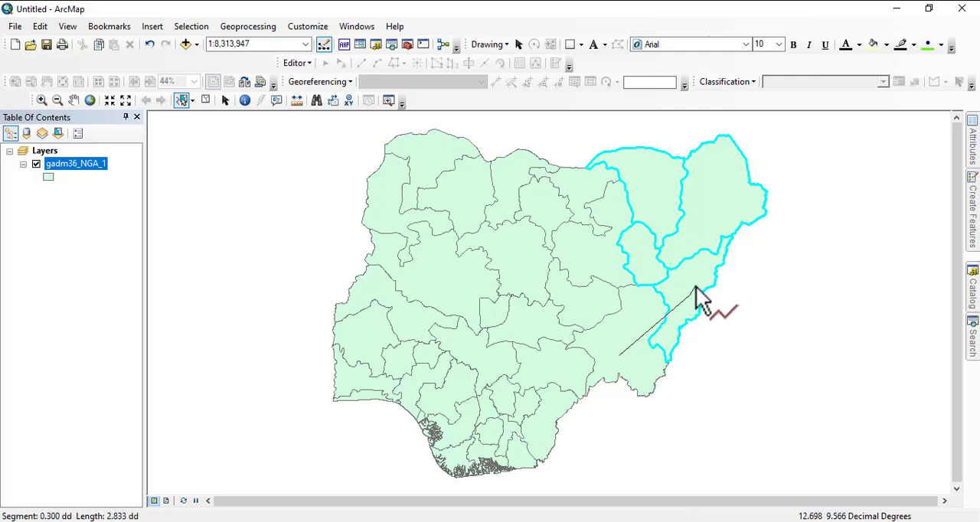
left_click(731, 196)
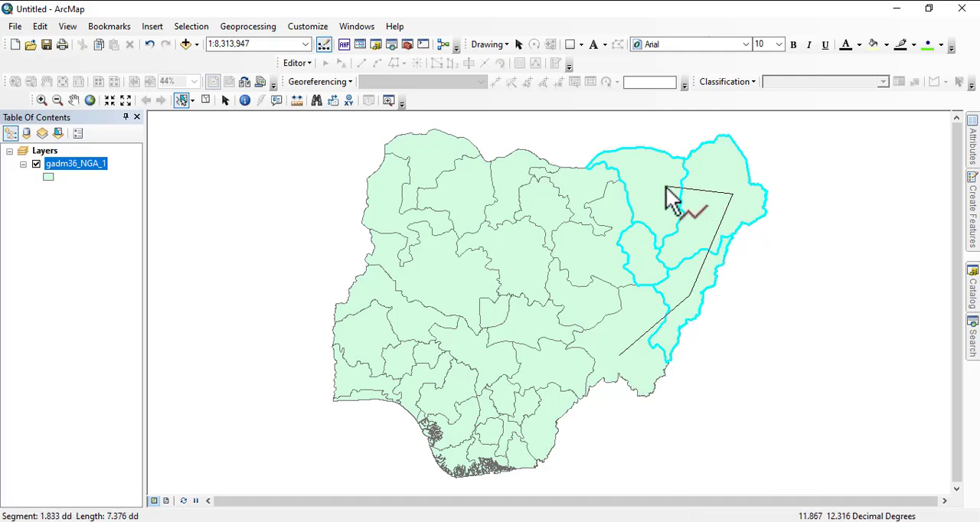
left_click(646, 258)
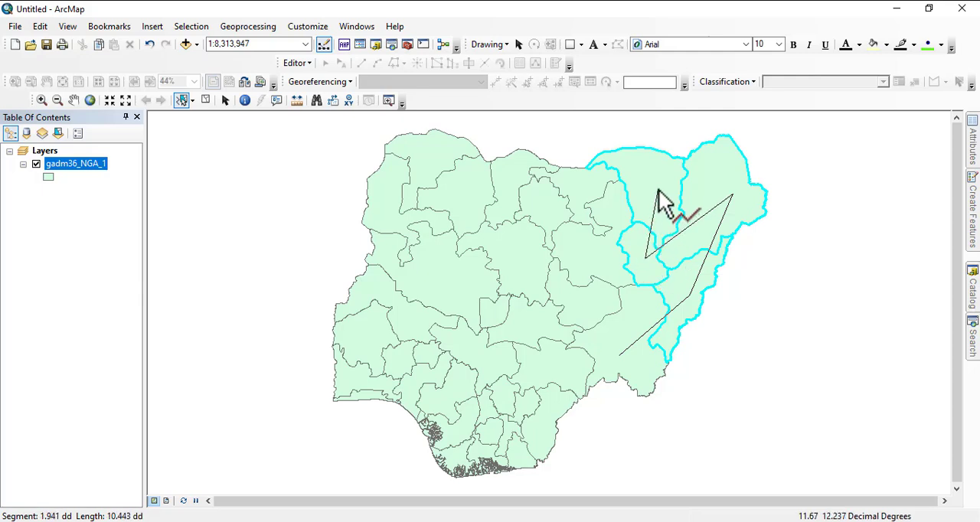
left_click(658, 184)
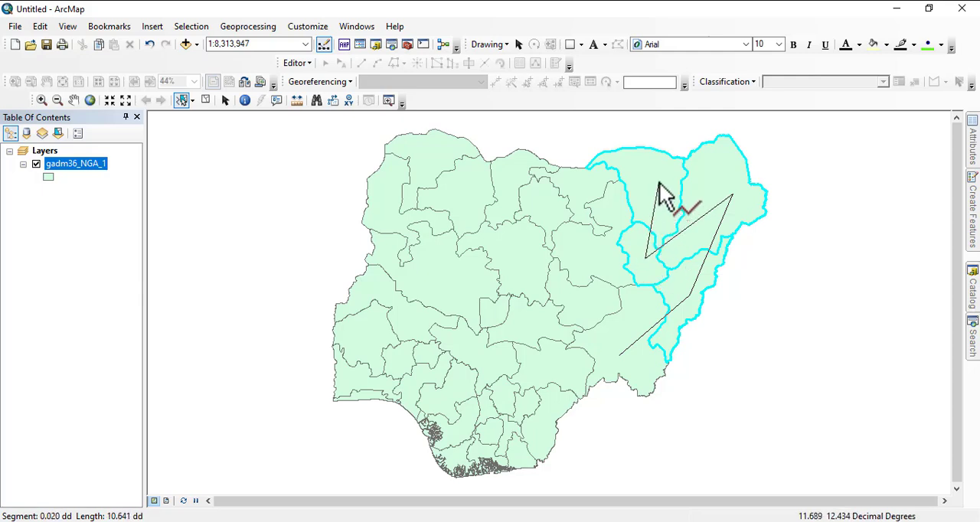
left_click(605, 264)
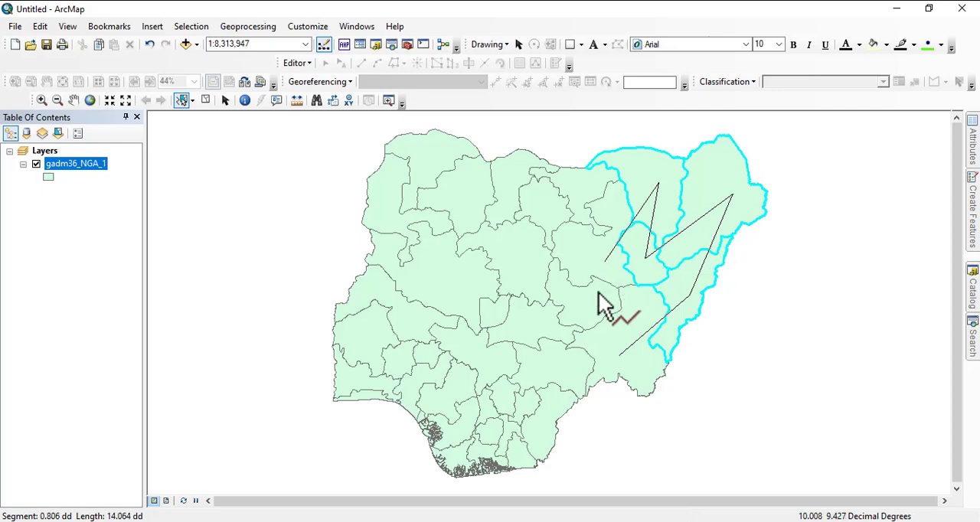
left_click(597, 293)
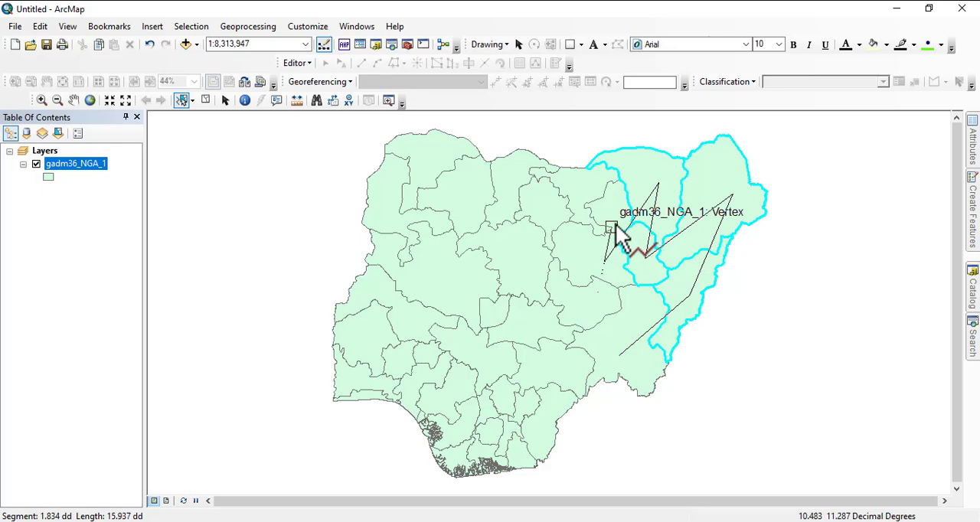
double_click(637, 266)
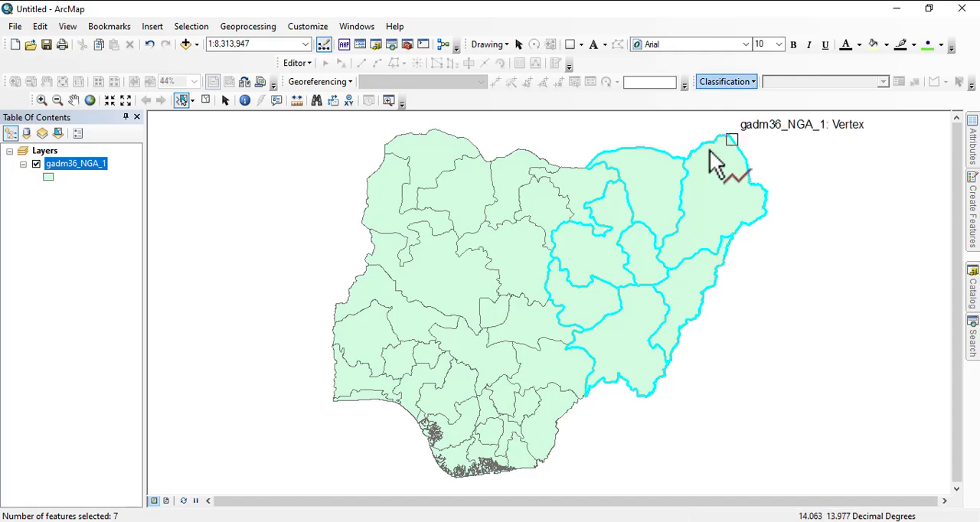
- Start exporting the selected features of gadm36_NGA_1 and choose the output folder C:\MY WRK\GIS TRAINING\gadm36_NGA_shp
right_click(68, 165)
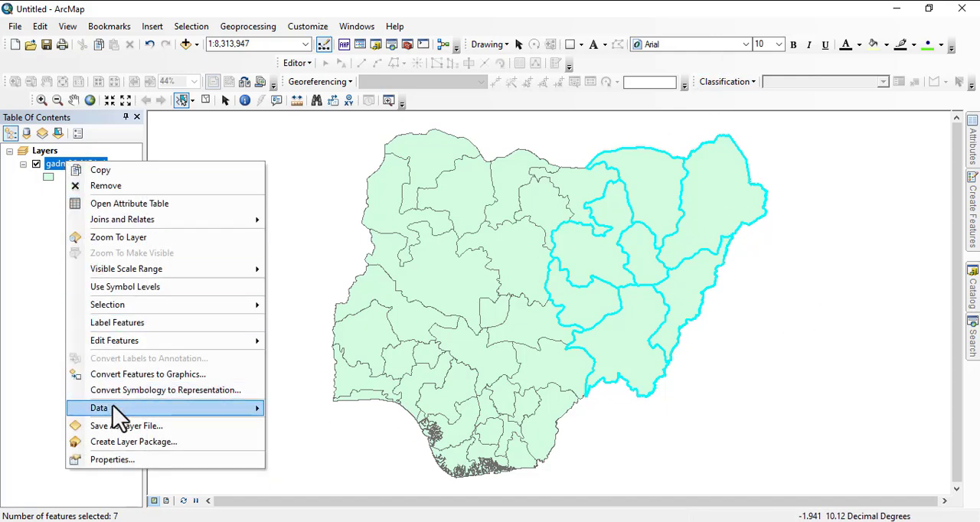
mouse_move(116, 412)
left_click(404, 426)
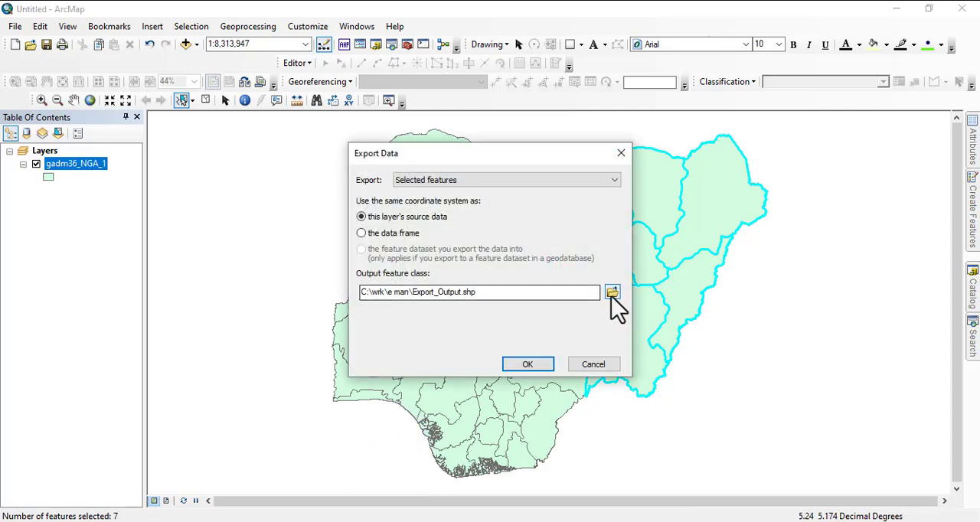
left_click(613, 293)
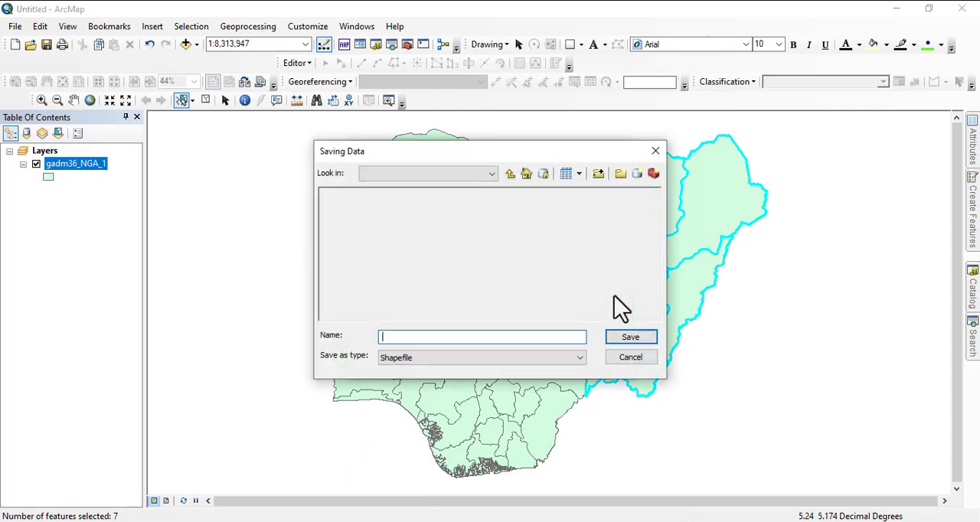
left_click(509, 176)
double_click(340, 194)
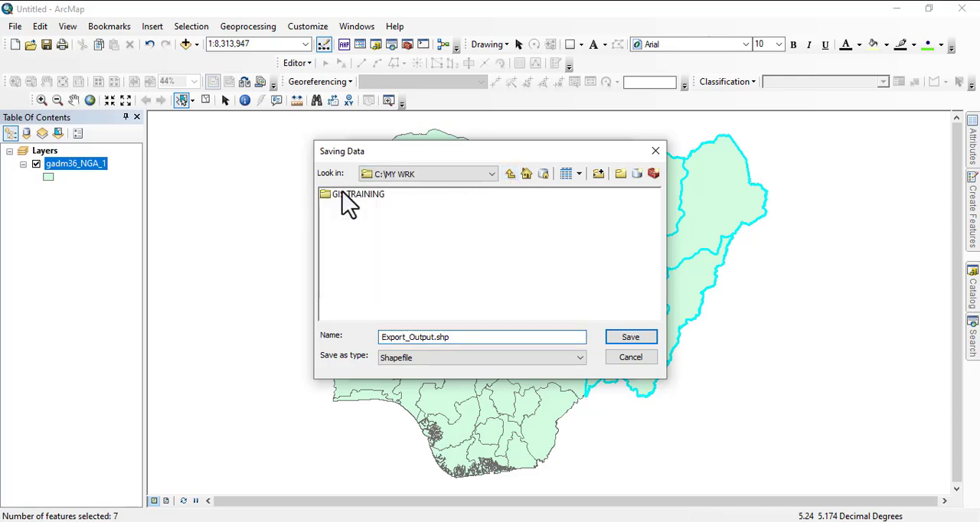
double_click(348, 196)
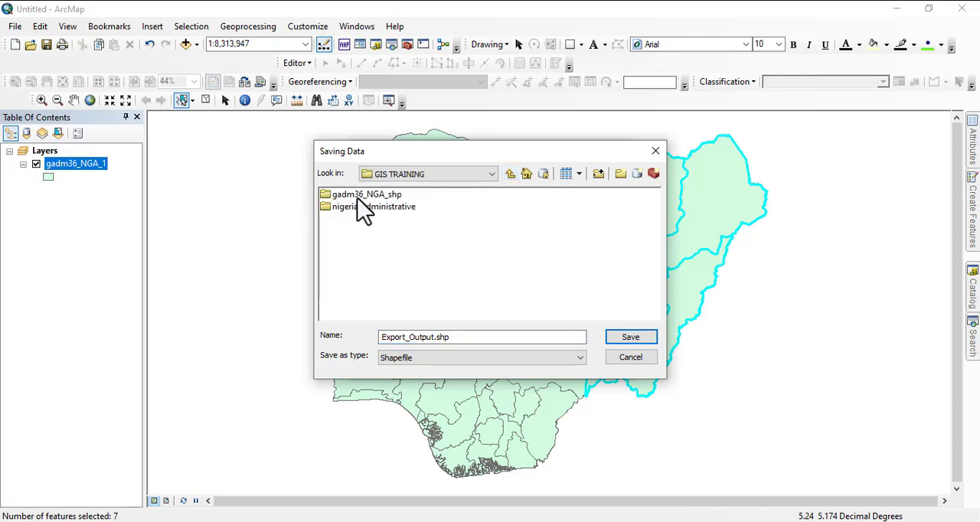
double_click(360, 196)
- Name the output shapefile ne, run the export and add the exported data to the map as a layer
double_click(464, 339)
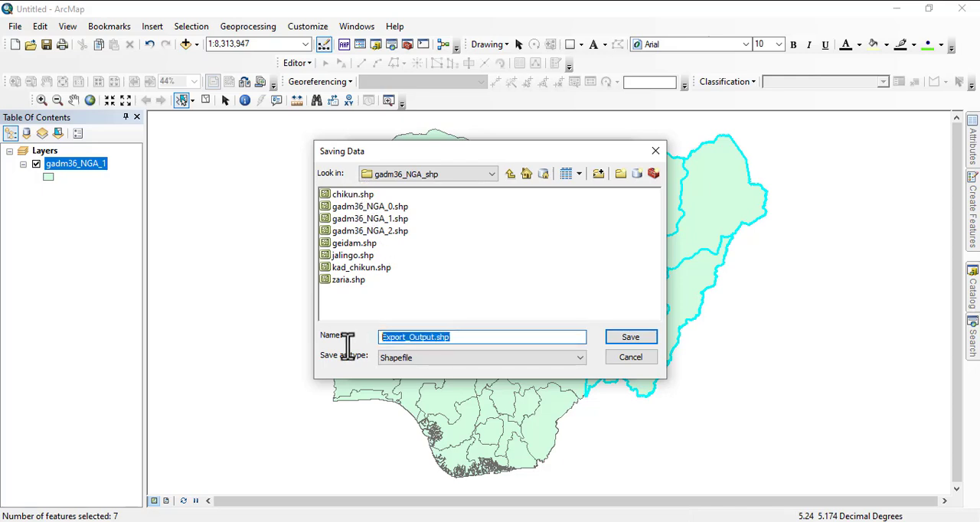
type("n")
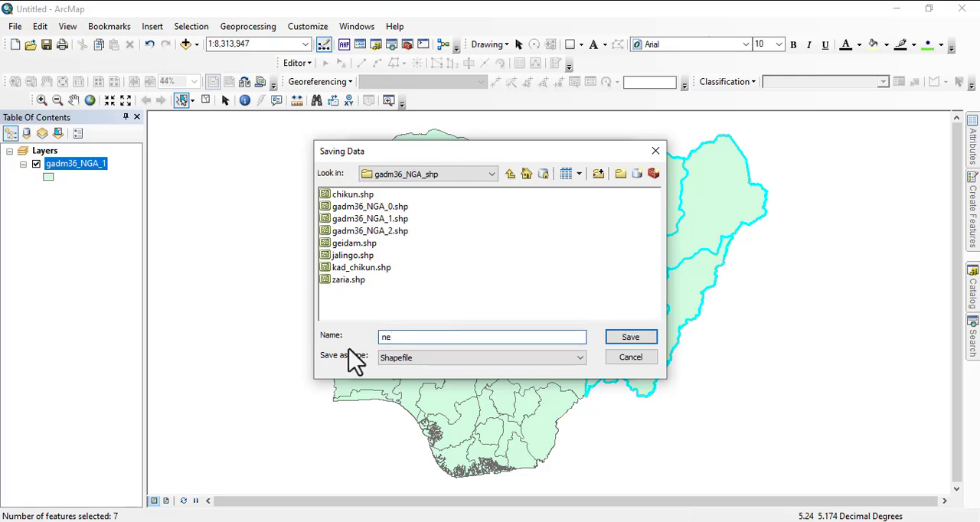
type("e")
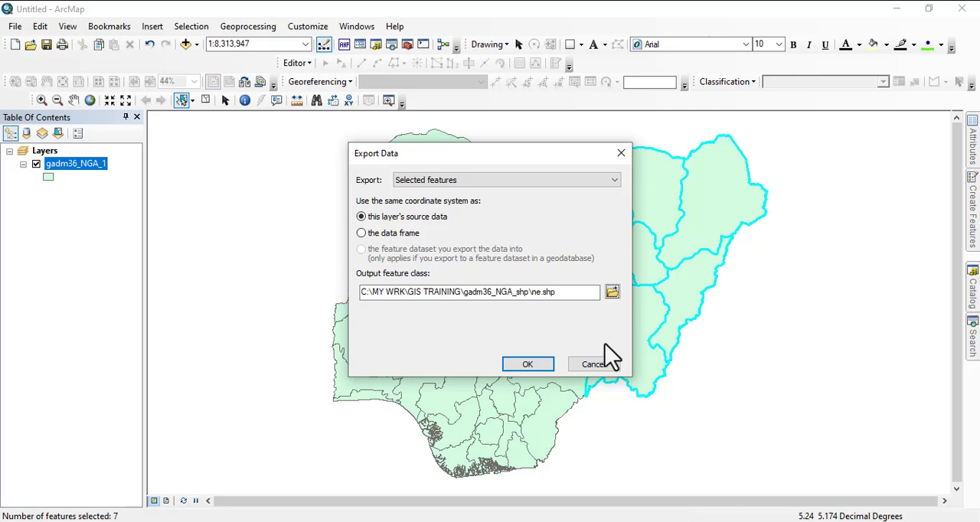
left_click(534, 361)
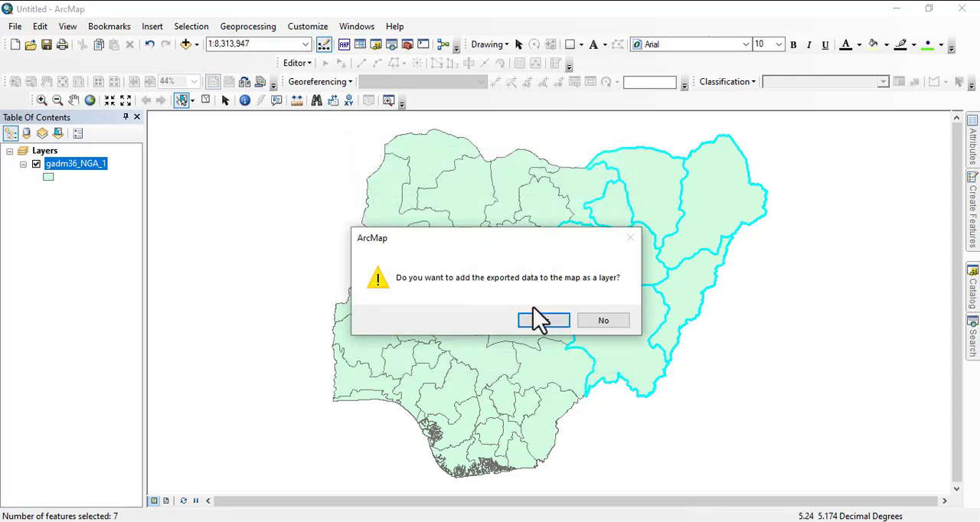
left_click(536, 320)
- Show the ne layer alone by hiding gadm36_NGA_1, and switch the display back to gadm36_NGA_1 with ne hidden
left_click(36, 189)
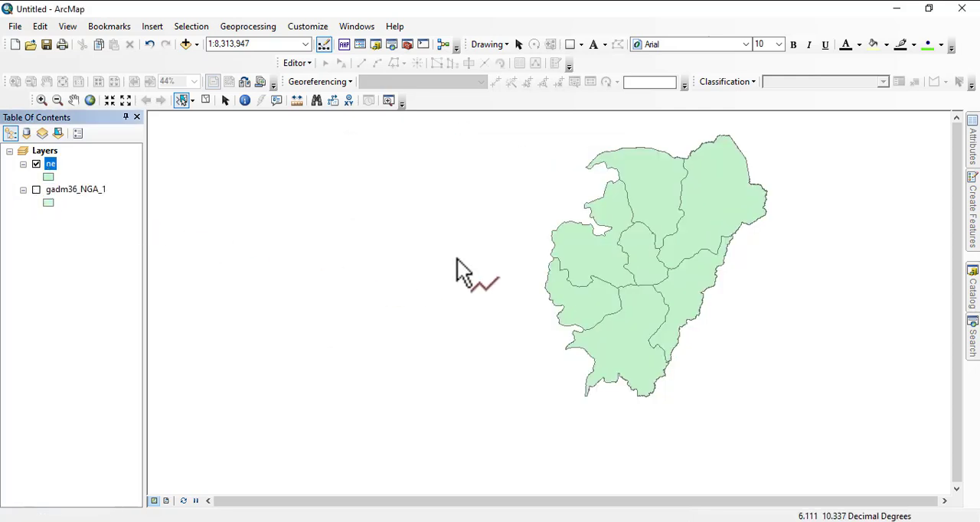
left_click_drag(633, 213, 521, 237)
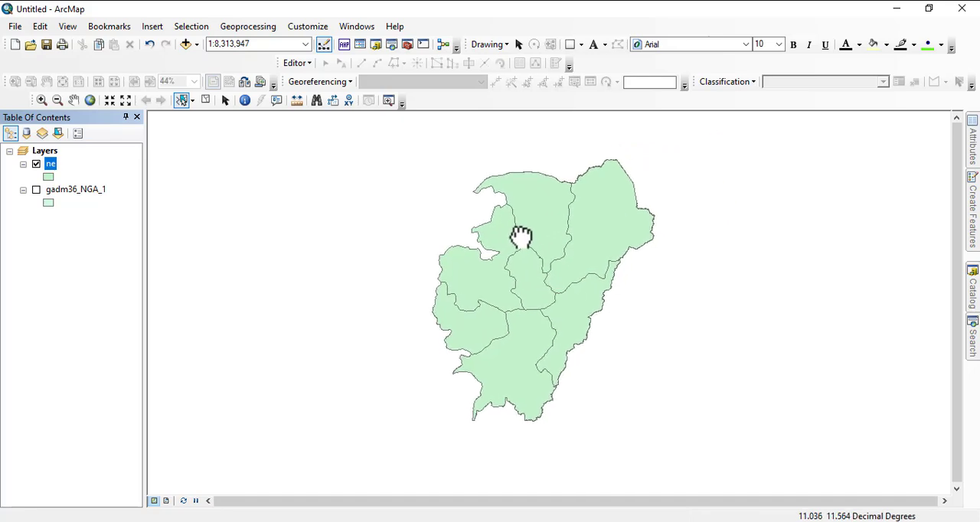
left_click(36, 165)
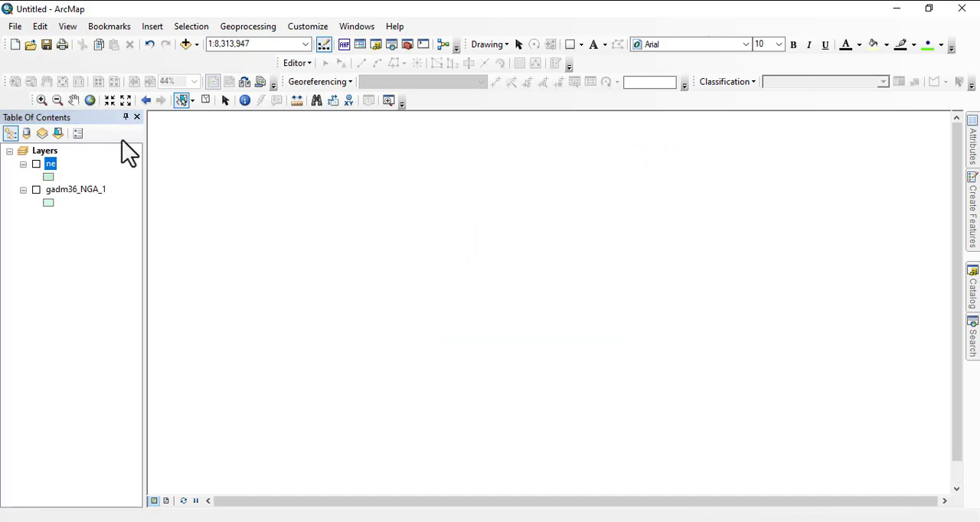
left_click(36, 189)
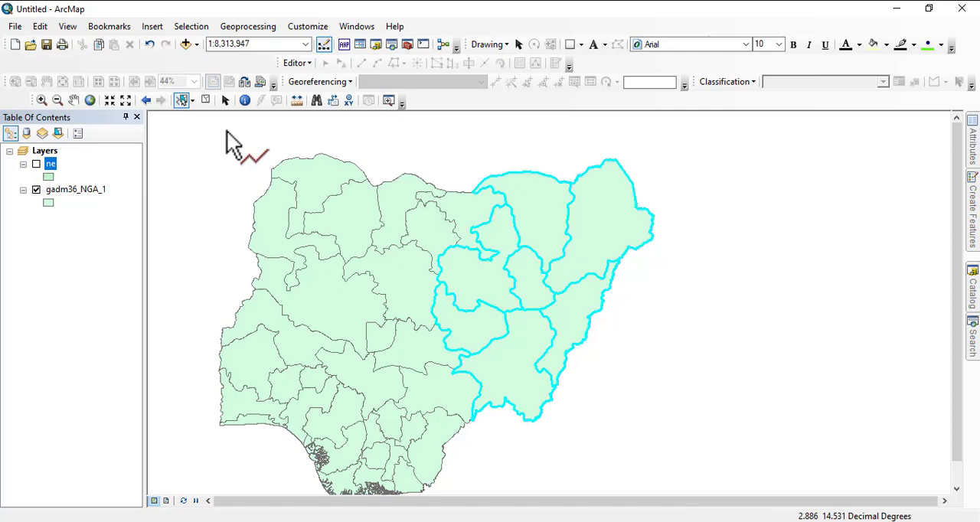
- Use Select by Circle with increasingly larger circles until all the Nigerian states are selected
left_click(193, 101)
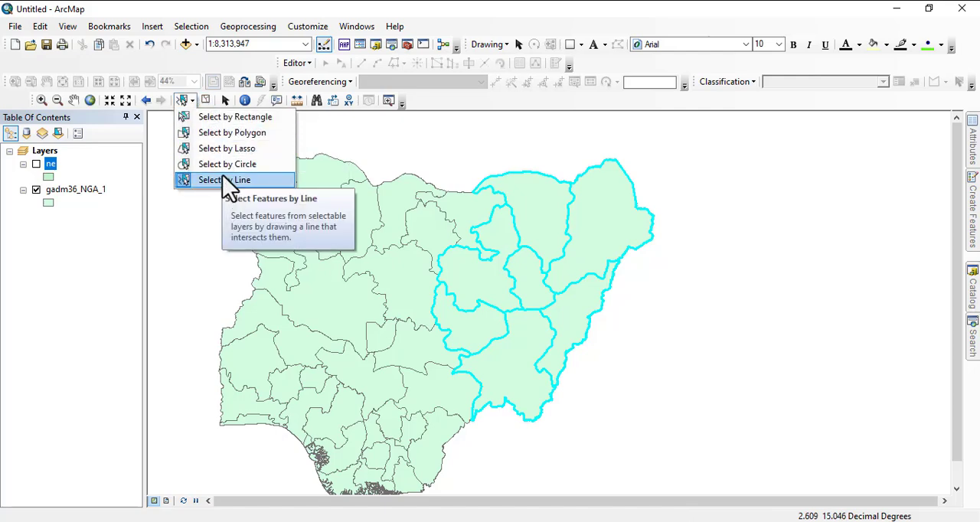
left_click(227, 166)
left_click(373, 275)
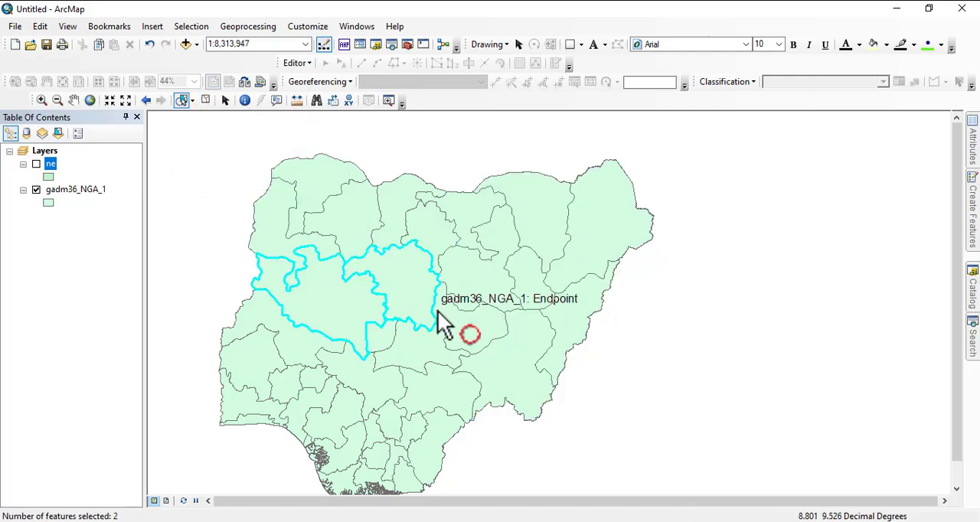
mouse_move(453, 228)
left_mouse_down()
mouse_move(542, 310)
mouse_move(553, 337)
left_mouse_up()
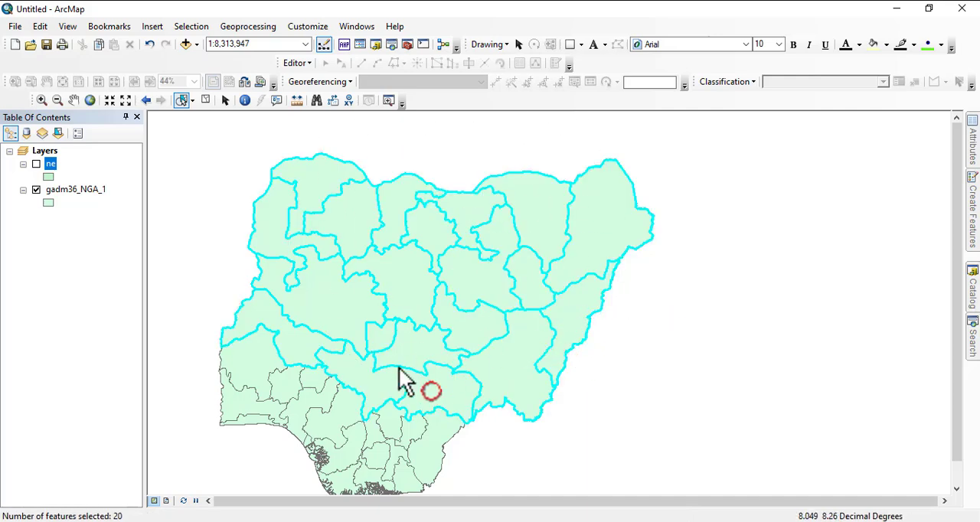
left_click_drag(260, 221, 566, 389)
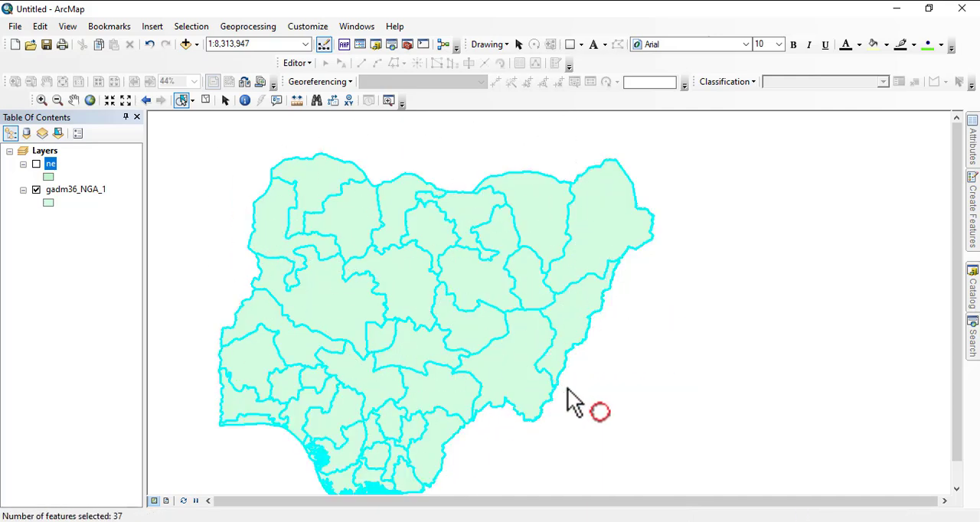
- Use Select by Lasso to select a band of states running across Nigeria from the western to the eastern border
left_click(191, 101)
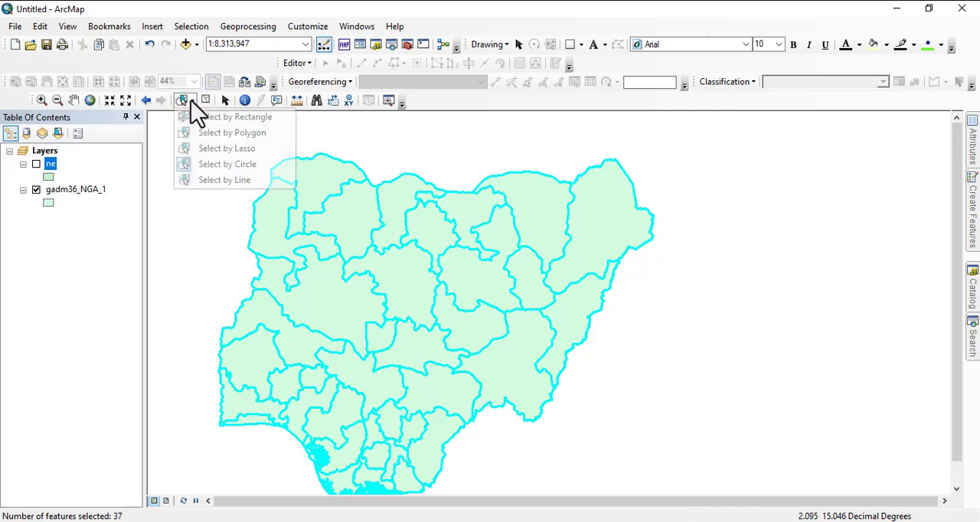
left_click(232, 153)
left_click_drag(643, 338, 488, 262)
mouse_move(671, 313)
left_mouse_down()
mouse_move(472, 284)
mouse_move(237, 276)
left_mouse_up()
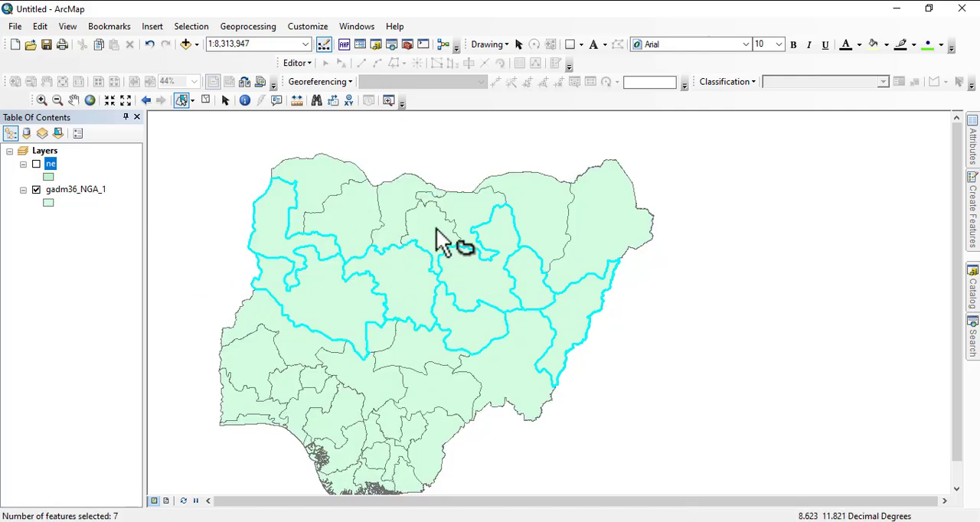
scroll(565, 289, "up", 2)
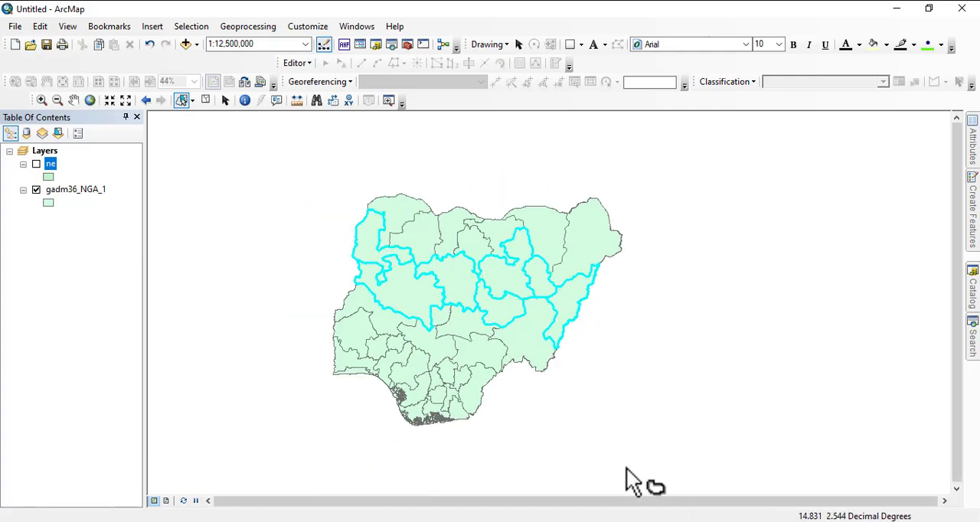
- Check the ArcMap Basics topic list in PowerPoint, return to ArcMap and zoom to the gadm36_NGA_1 layer
left_click(710, 521)
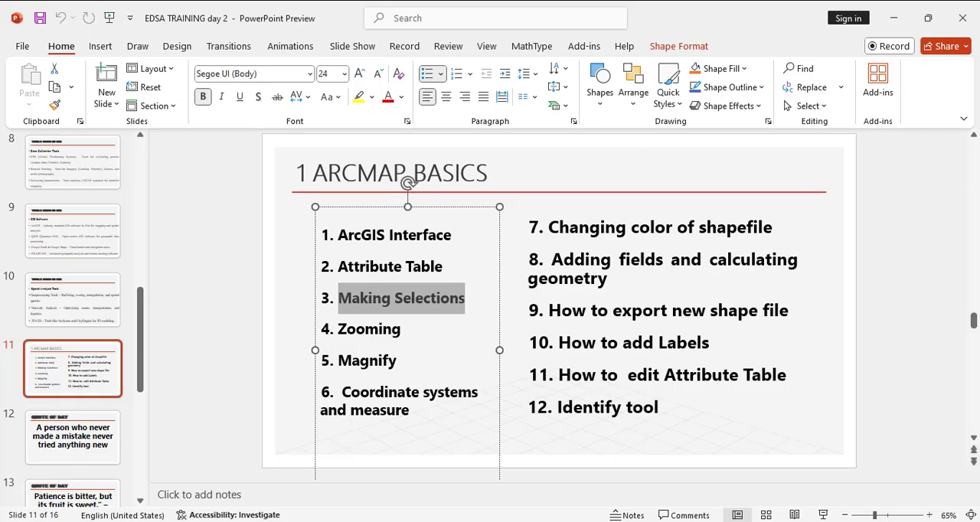
left_click(375, 521)
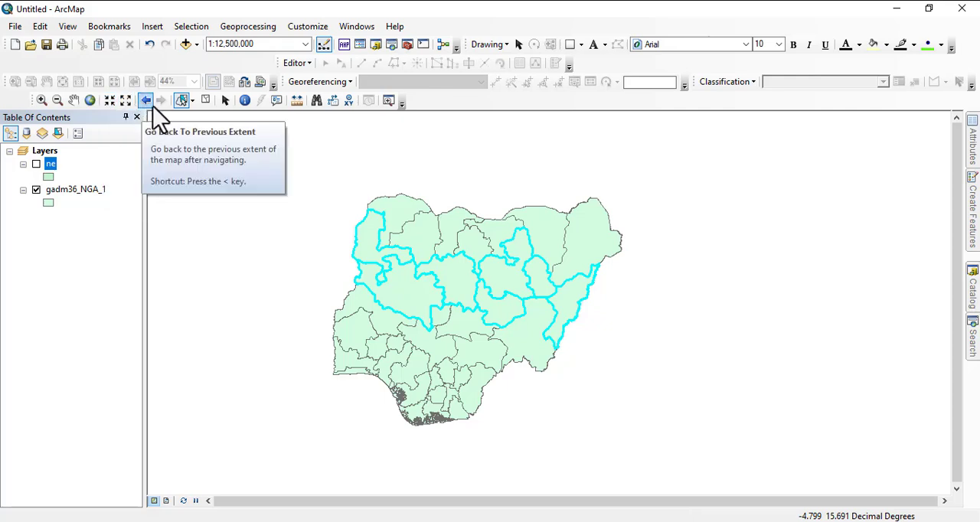
left_click(42, 101)
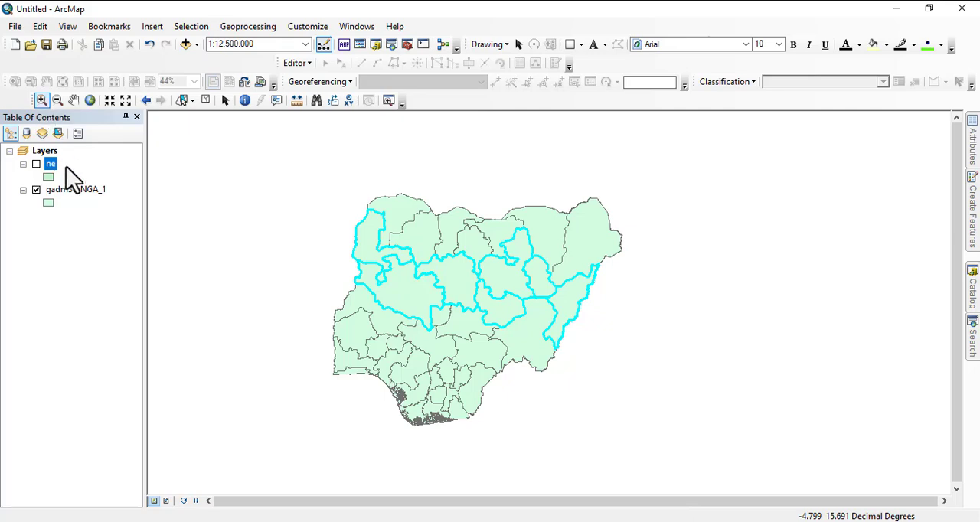
right_click(57, 190)
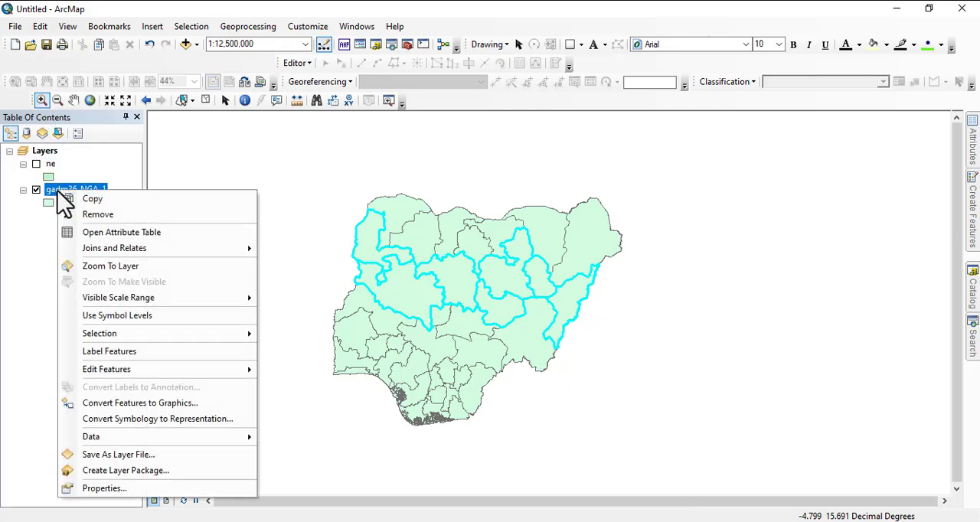
left_click(110, 267)
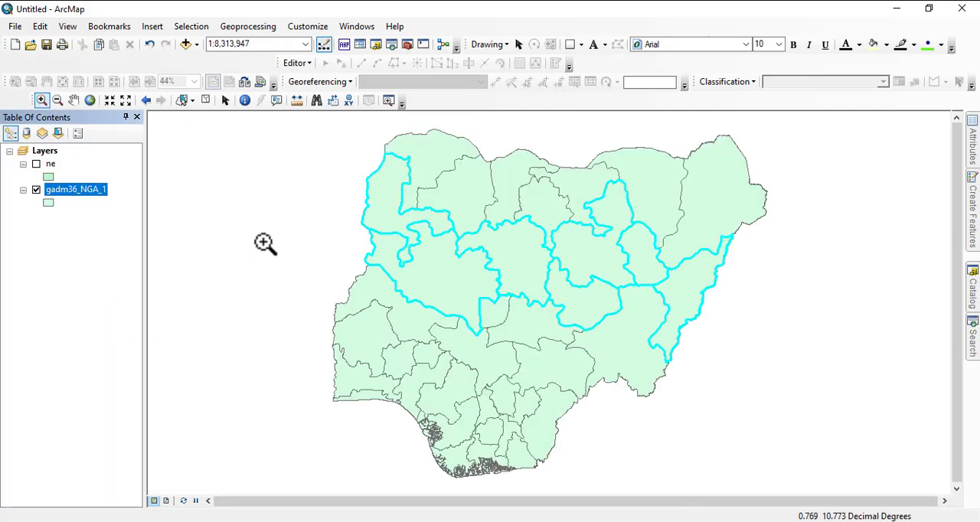
- Clear the selection of states in the gadm36_NGA_1 layer
left_click(193, 103)
left_click(202, 115)
left_click(205, 102)
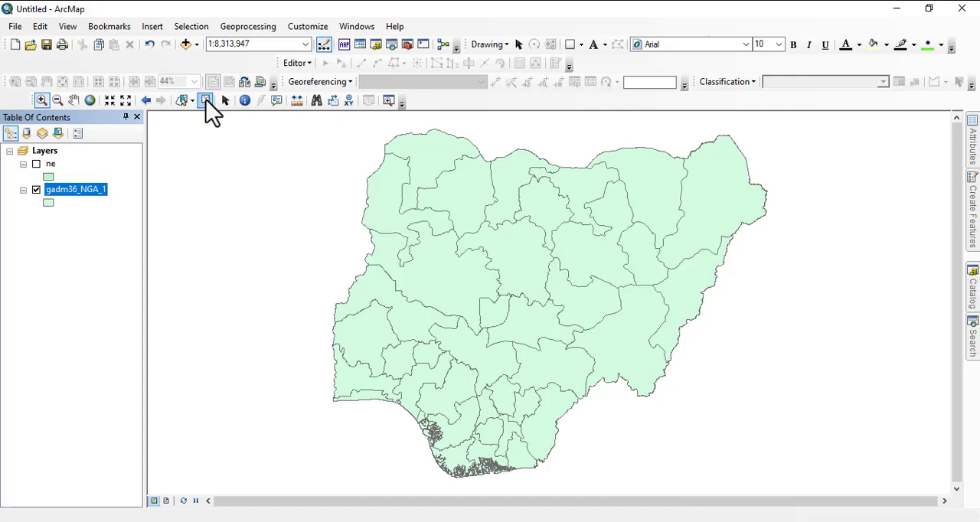
- Use the Zoom In tool with successive boxes to magnify central Nigeria until one state fills the map view
left_click(41, 100)
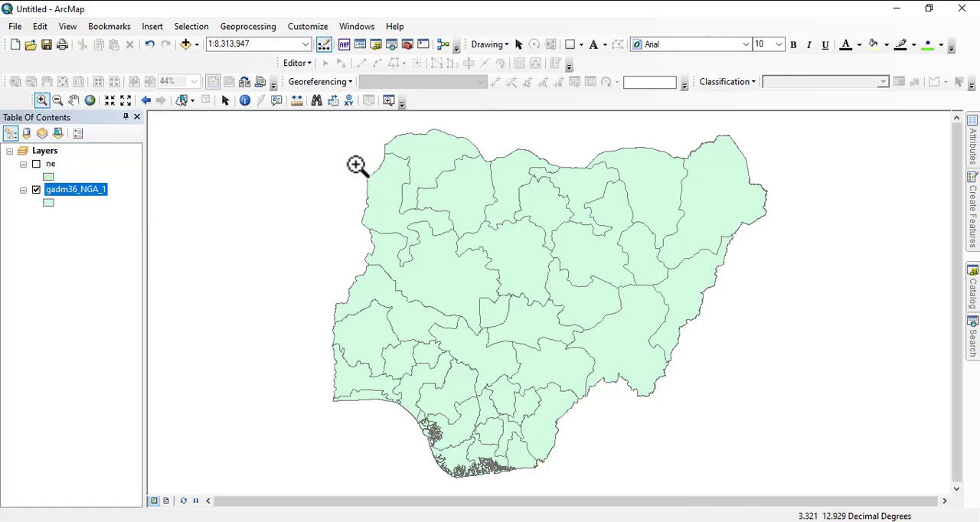
left_click_drag(338, 163, 680, 411)
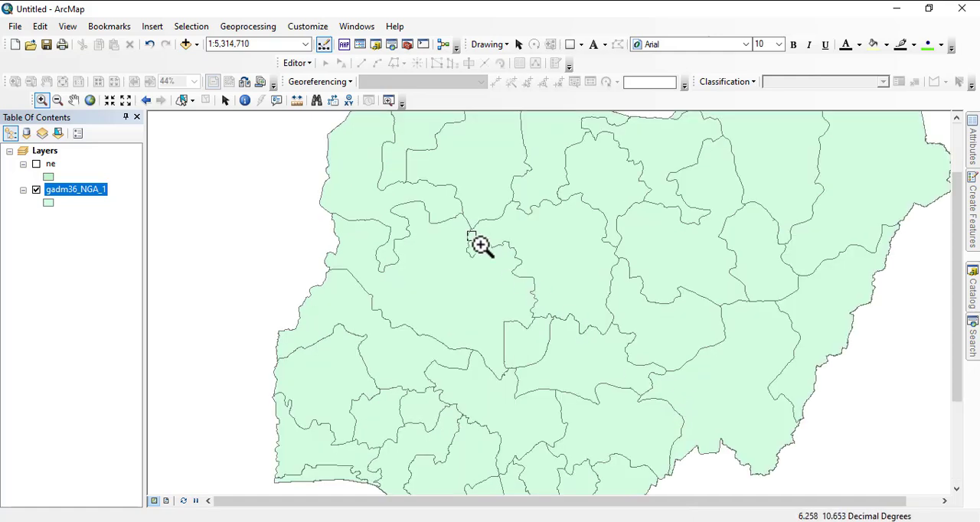
left_click_drag(476, 240, 706, 392)
left_click_drag(403, 229, 697, 367)
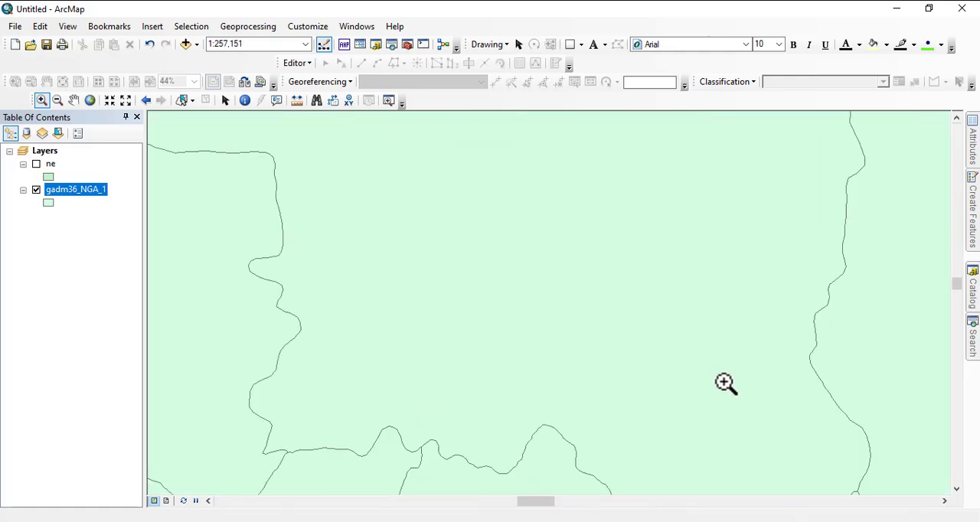
- Use the Zoom Out tool with successive boxes until Nigeria appears very small, at a scale of 1:80,000,000
left_click(57, 102)
left_click_drag(312, 197, 477, 306)
left_click_drag(358, 221, 403, 258)
left_click_drag(349, 202, 527, 303)
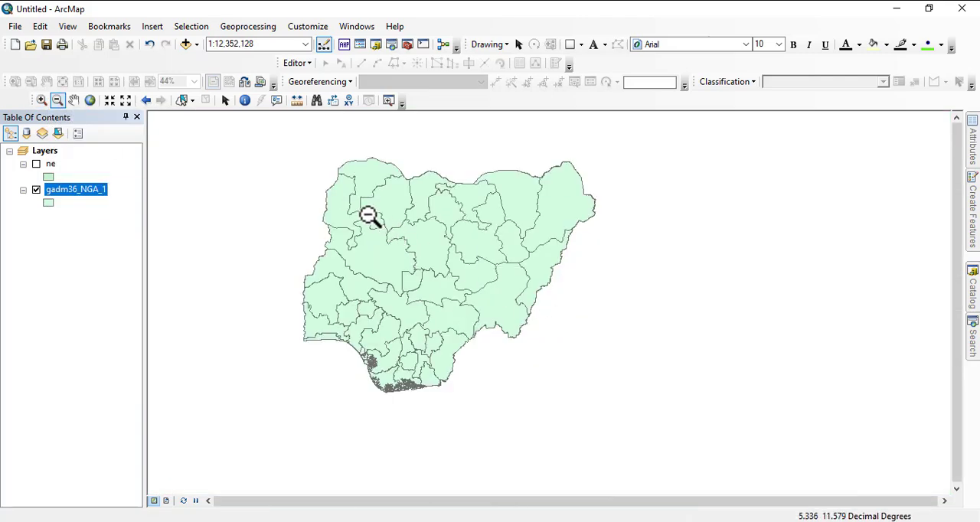
left_click_drag(368, 216, 470, 284)
left_click_drag(390, 247, 501, 314)
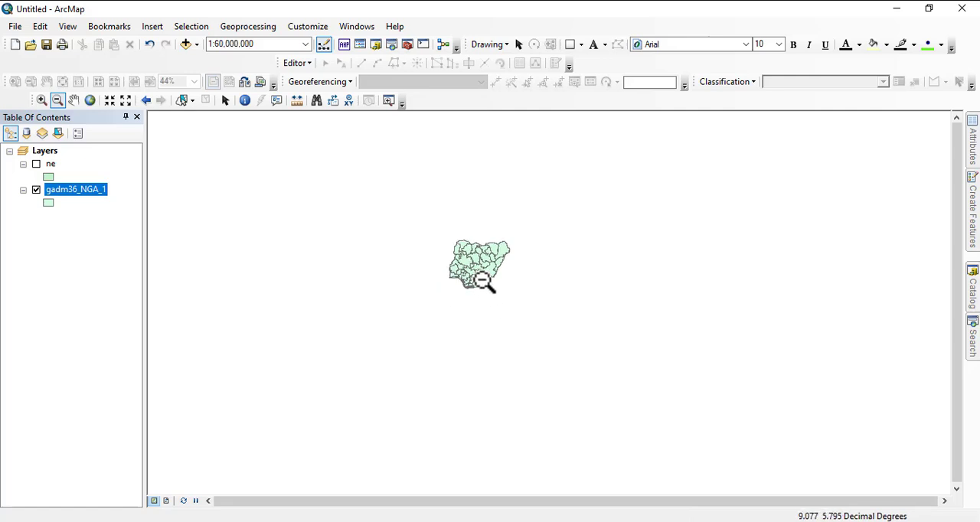
left_click_drag(484, 282, 527, 301)
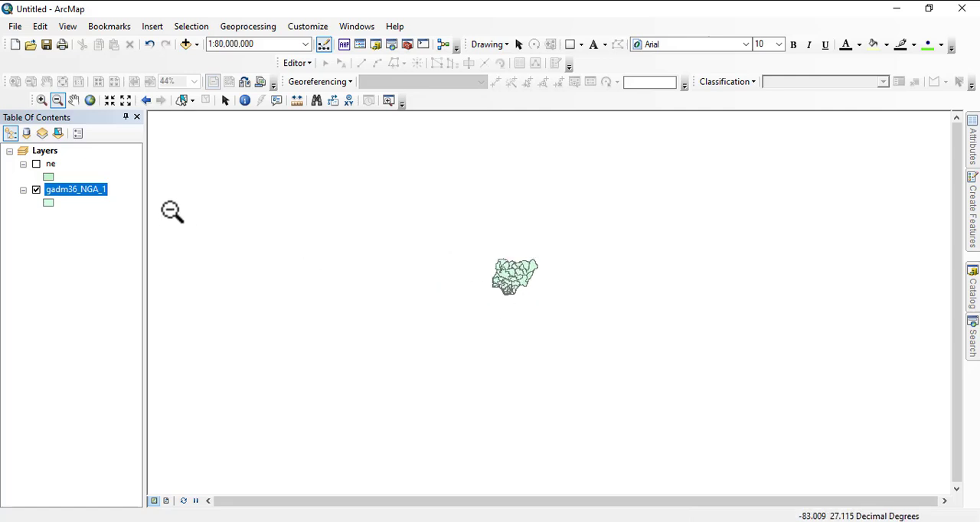
- Zoom to the full extent of the gadm36_NGA_1 layer and reduce the view to a scale of 1:12,500,000
right_click(81, 191)
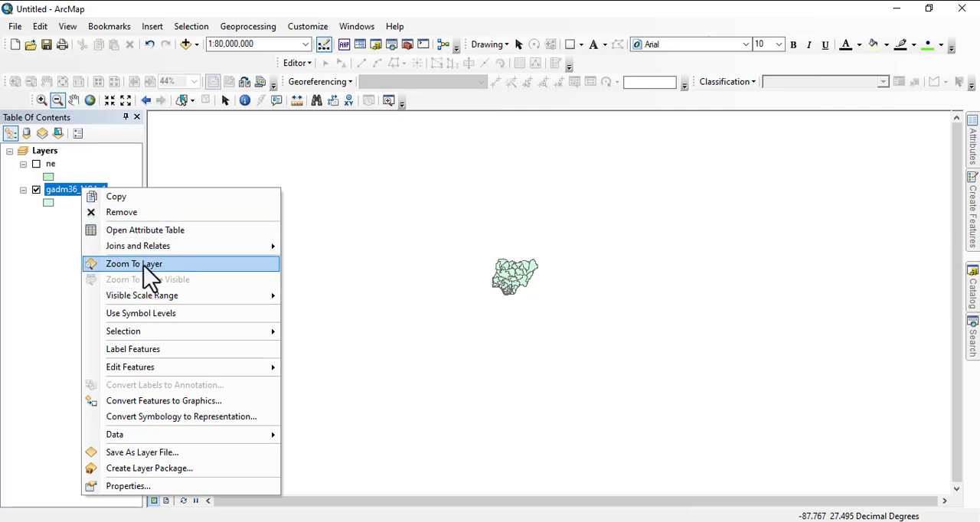
left_click(145, 264)
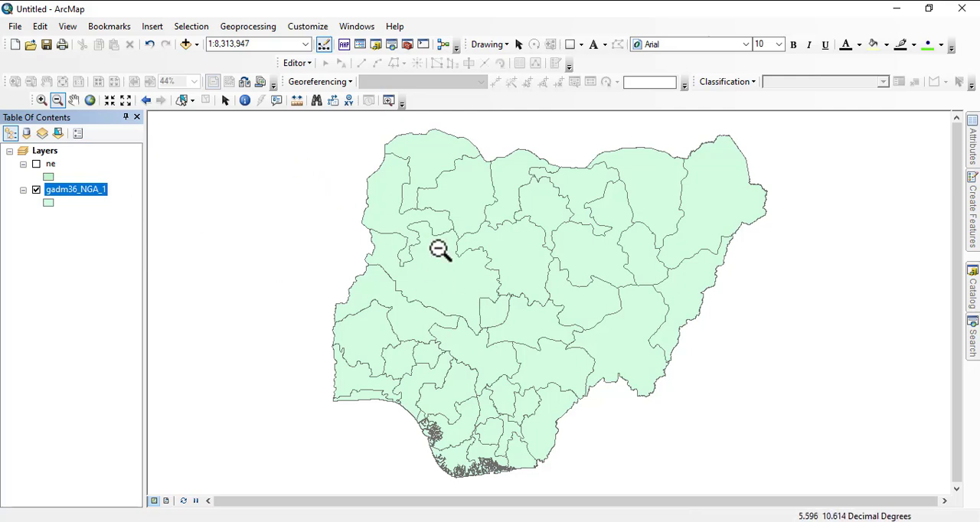
scroll(413, 255, "down", 2)
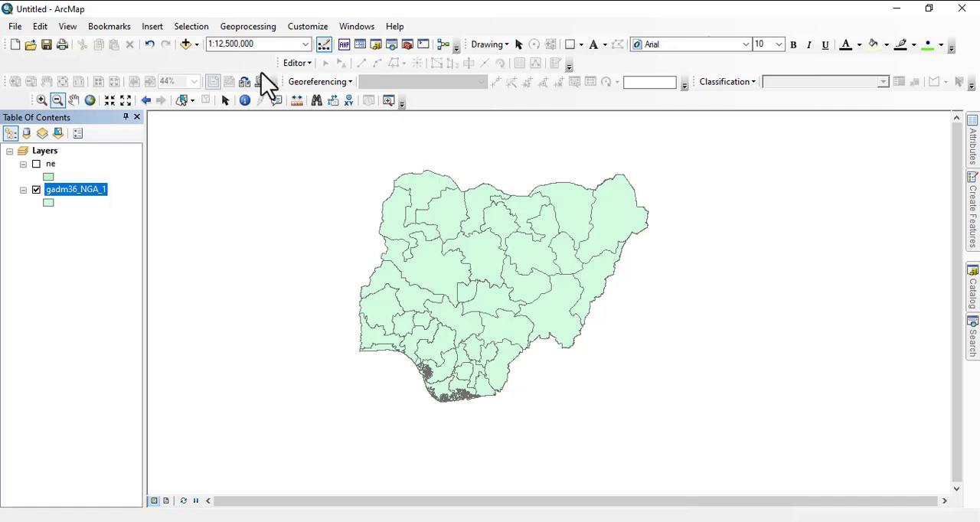
- Pan the map around with the Pan tool, restore the full extent, and zoom to the gadm36_NGA_1 layer
left_click(73, 100)
left_click_drag(387, 271, 428, 207)
left_click_drag(405, 245, 430, 227)
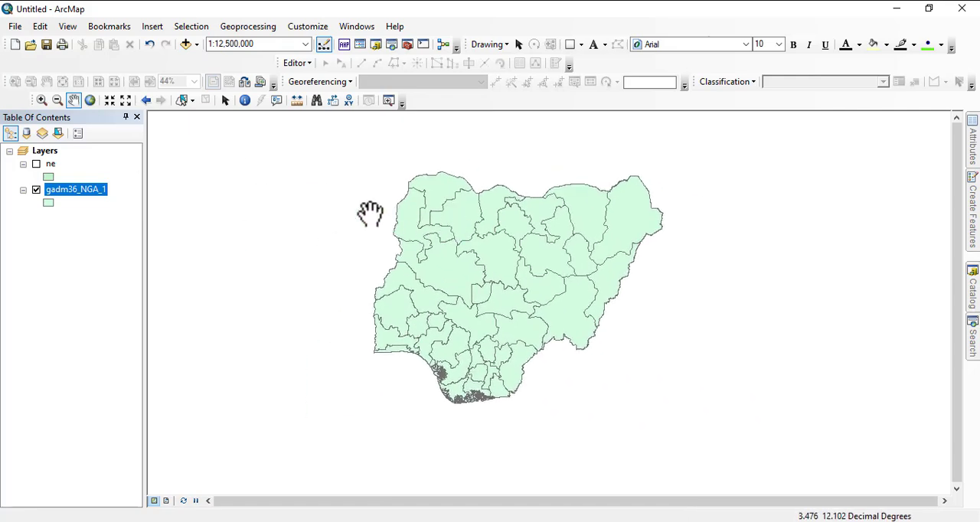
left_click(92, 100)
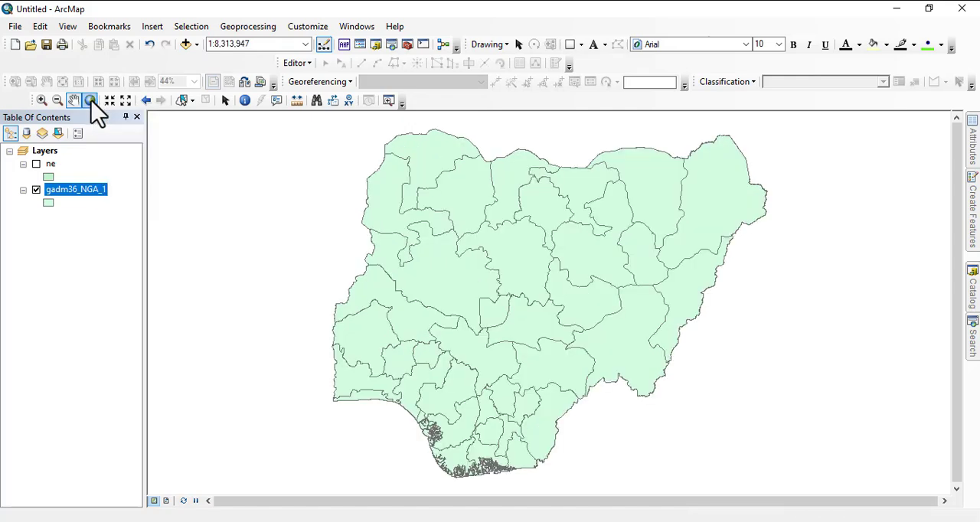
right_click(72, 191)
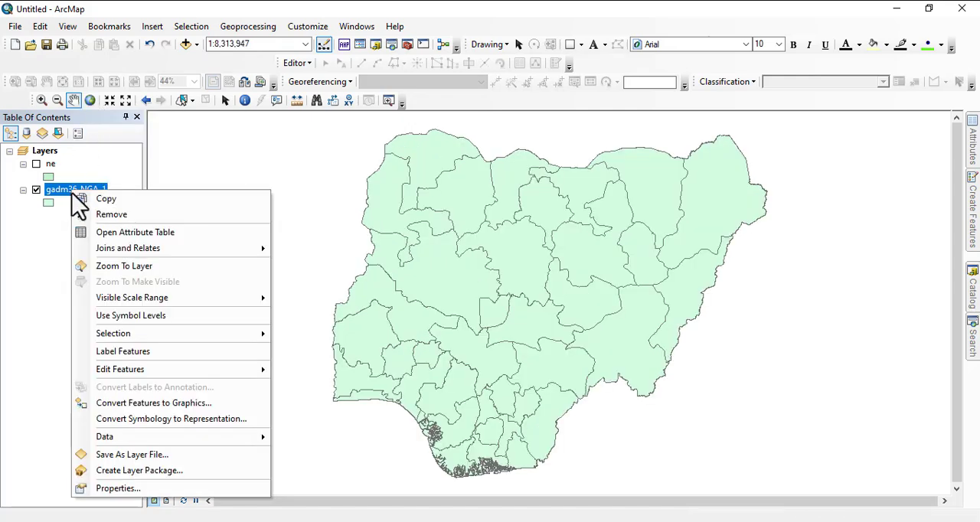
left_click(139, 267)
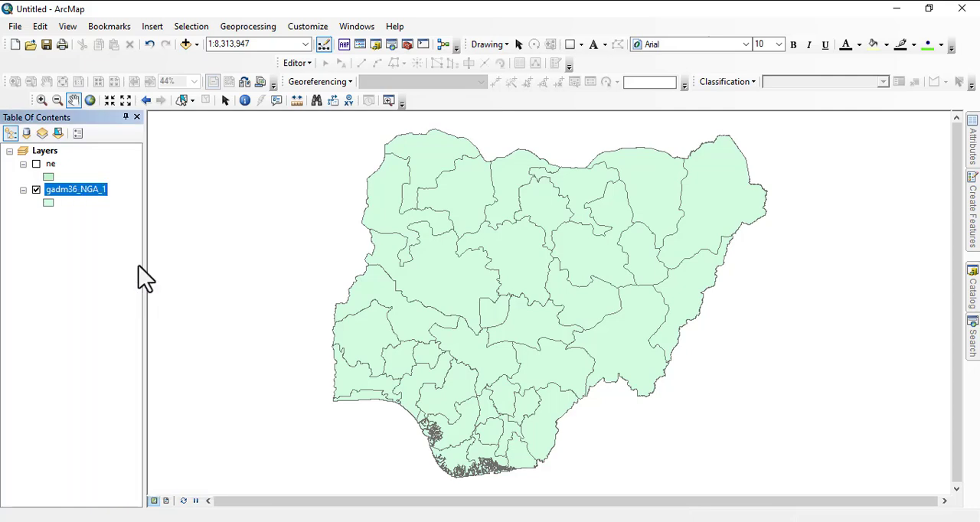
- Use Fixed Zoom In repeatedly to magnify the centre of Nigeria to a scale of 1:600,000
left_click(108, 102)
left_click(109, 102)
left_click(108, 102)
left_click(108, 102)
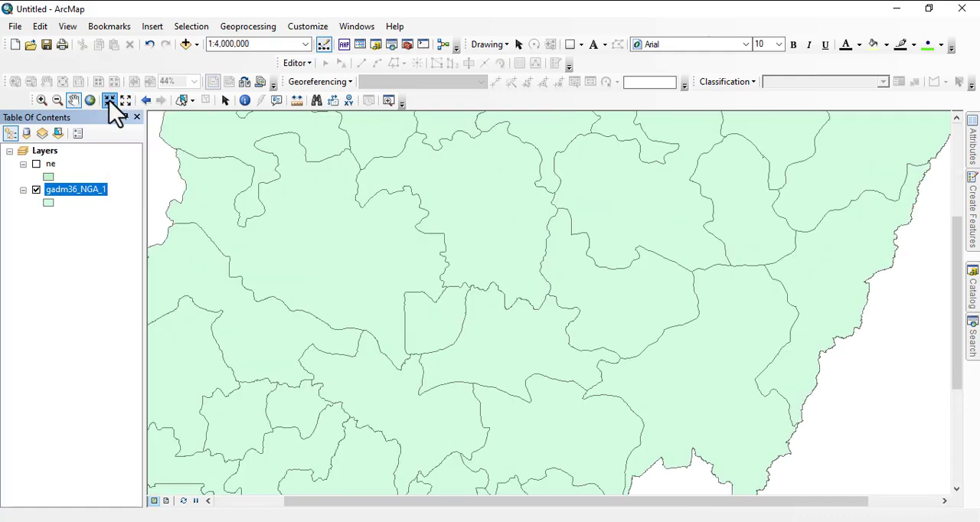
left_click(108, 102)
left_click(109, 102)
left_click(108, 102)
left_click(109, 102)
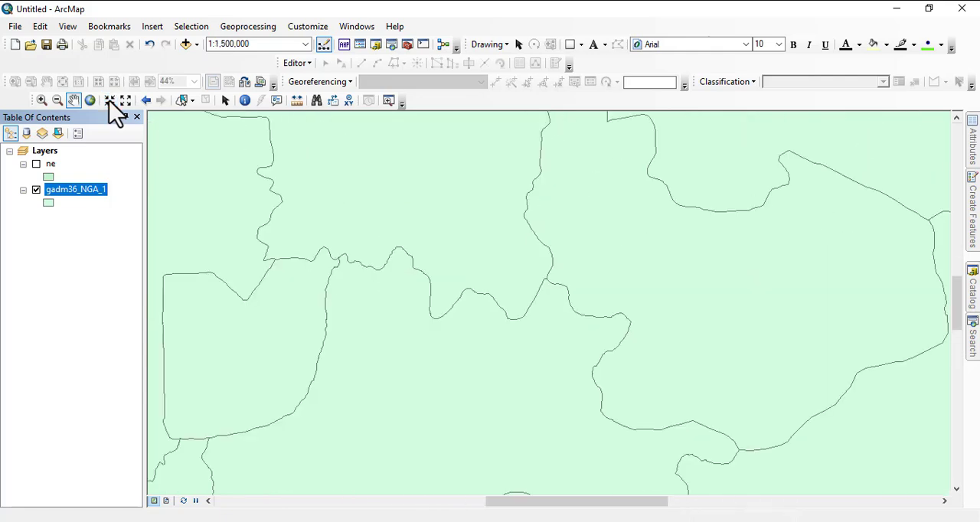
left_click(108, 102)
left_click(108, 102)
left_click(109, 102)
left_click(108, 102)
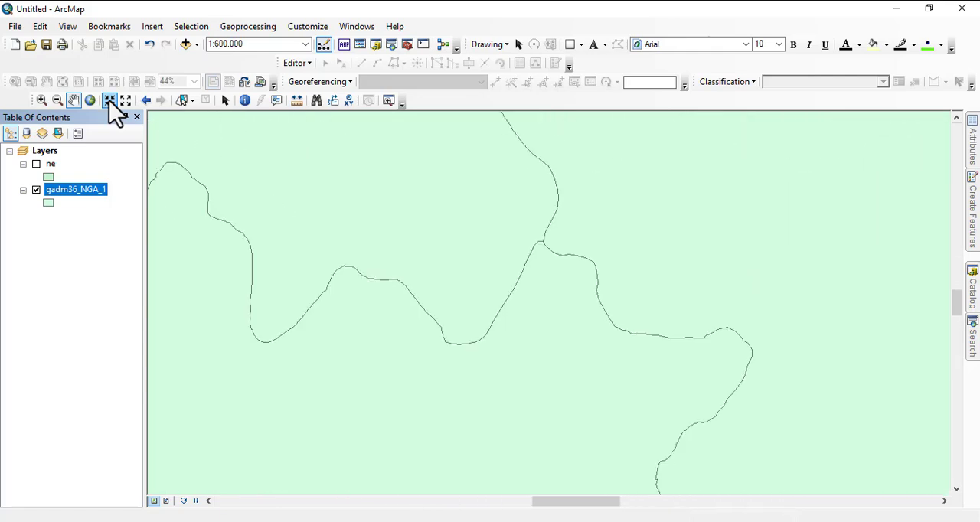
- Use Fixed Zoom Out repeatedly to reach a scale of 1:10,000,000 and pan Nigeria westward in the view
left_click(125, 103)
left_click(125, 103)
left_click(126, 103)
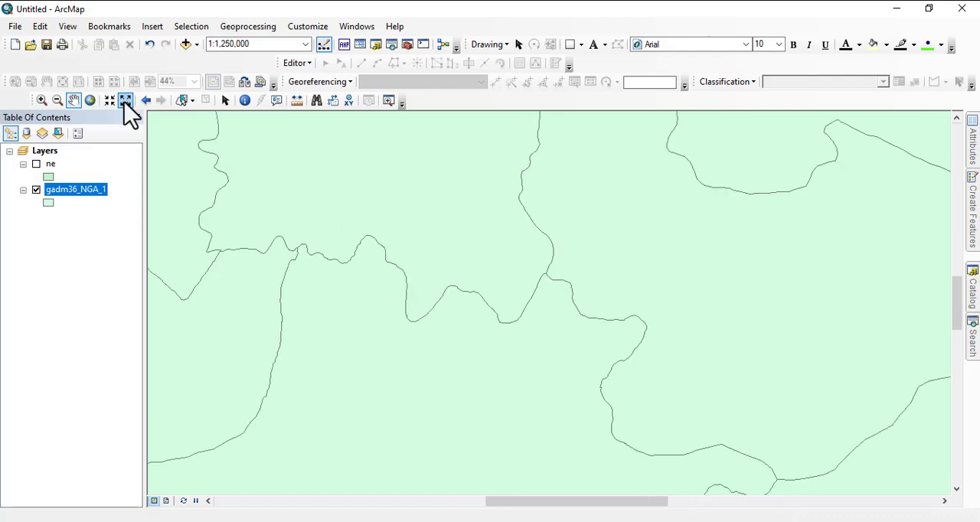
left_click(125, 103)
left_click(126, 103)
left_click(126, 103)
left_click(125, 103)
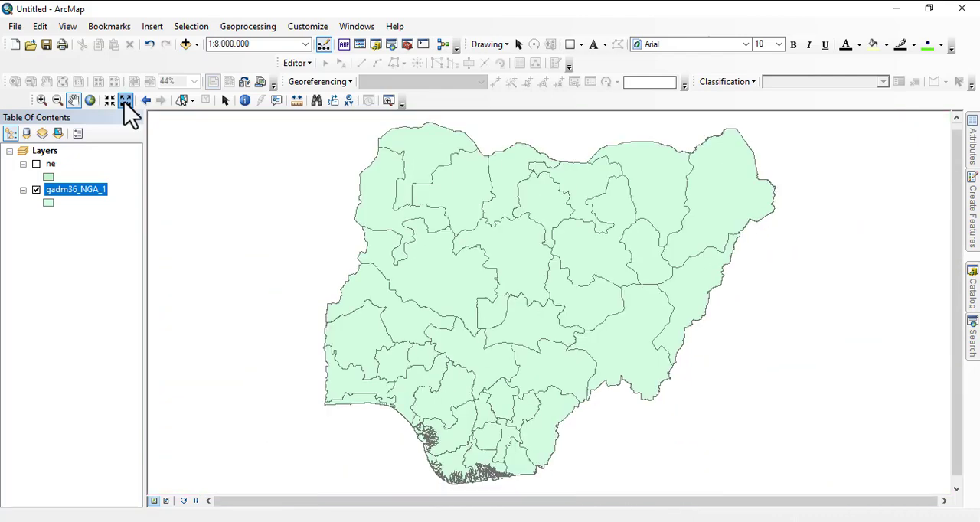
left_click(126, 103)
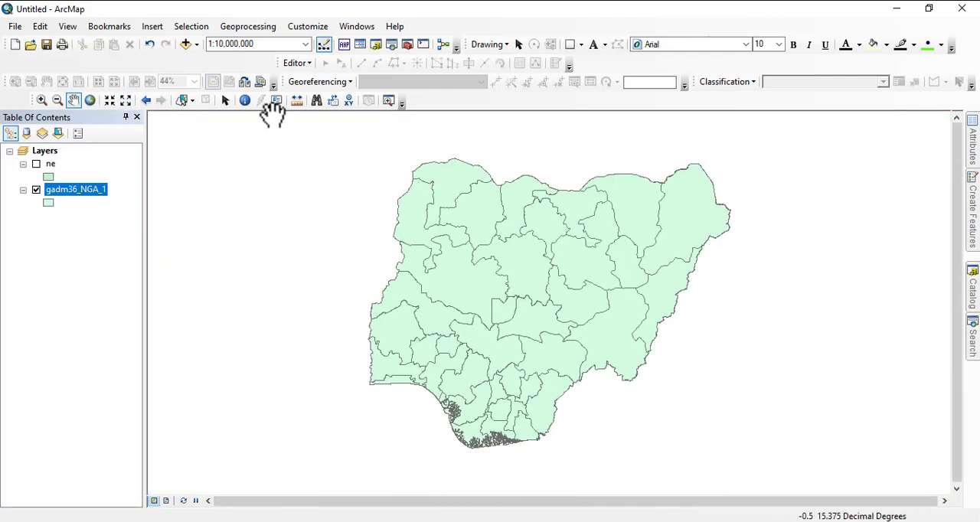
left_click_drag(495, 227, 399, 235)
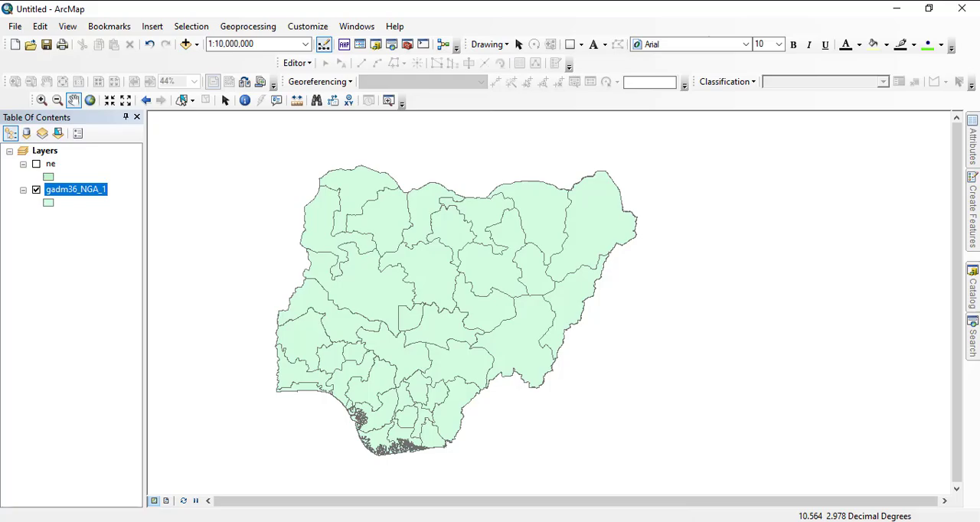
- Switch to the PowerPoint outline, highlight the topic "Magnify", and return to ArcMap
left_click(522, 521)
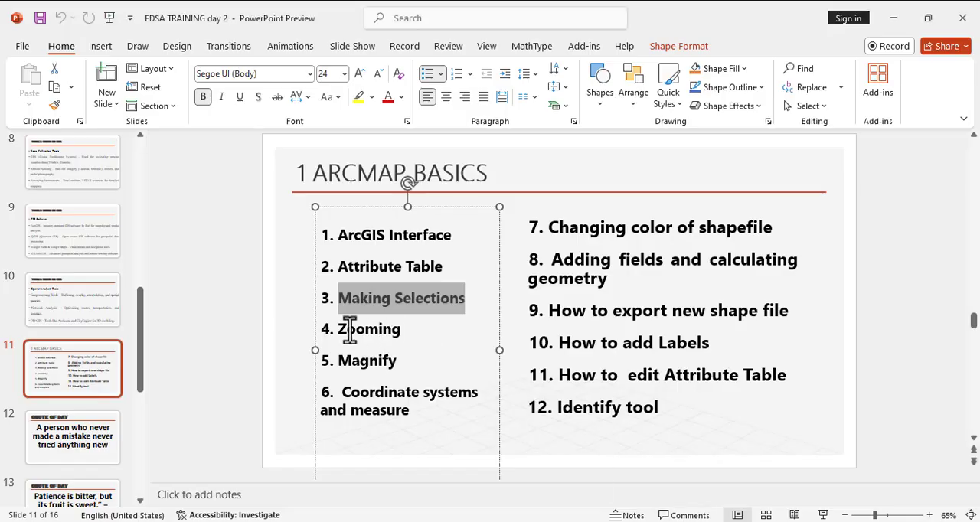
left_click_drag(327, 360, 398, 361)
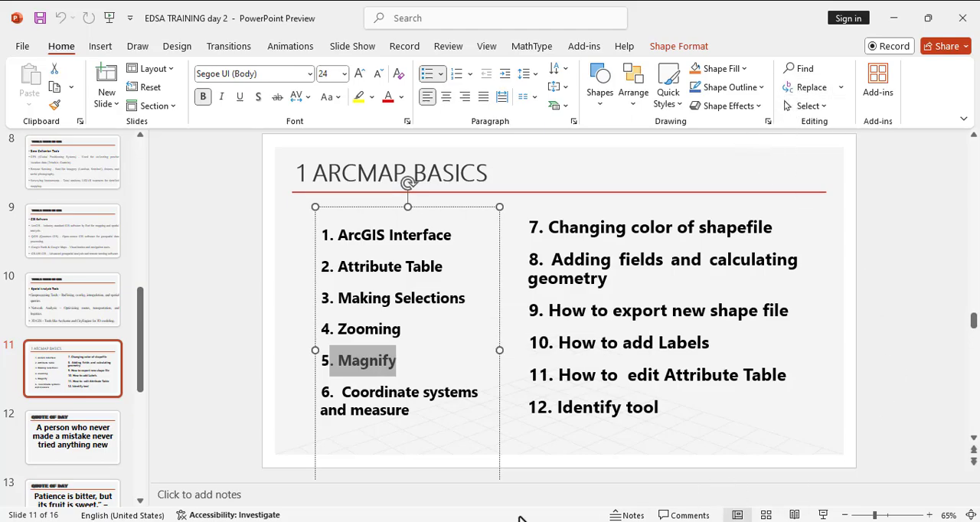
key("alt+Tab")
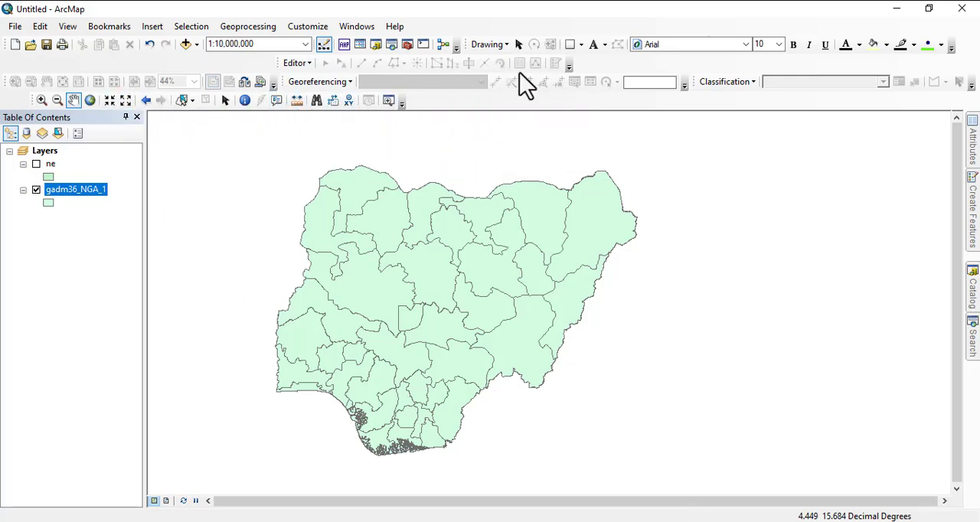
left_click(259, 88)
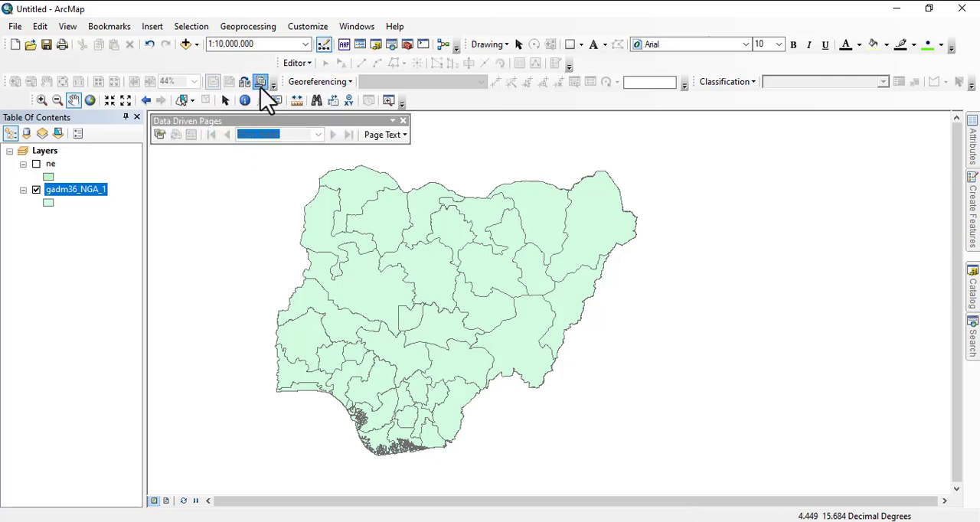
left_click(259, 88)
left_click(194, 101)
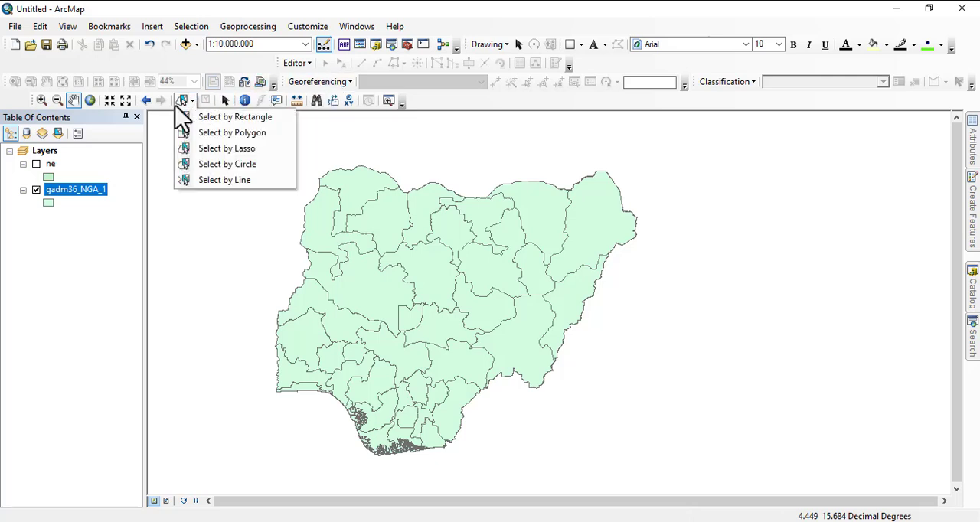
left_click(199, 79)
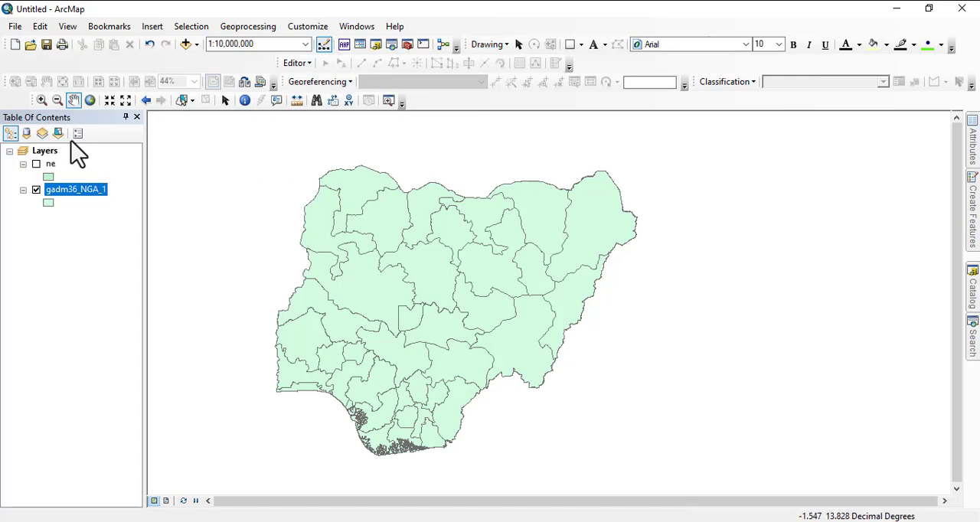
right_click(602, 62)
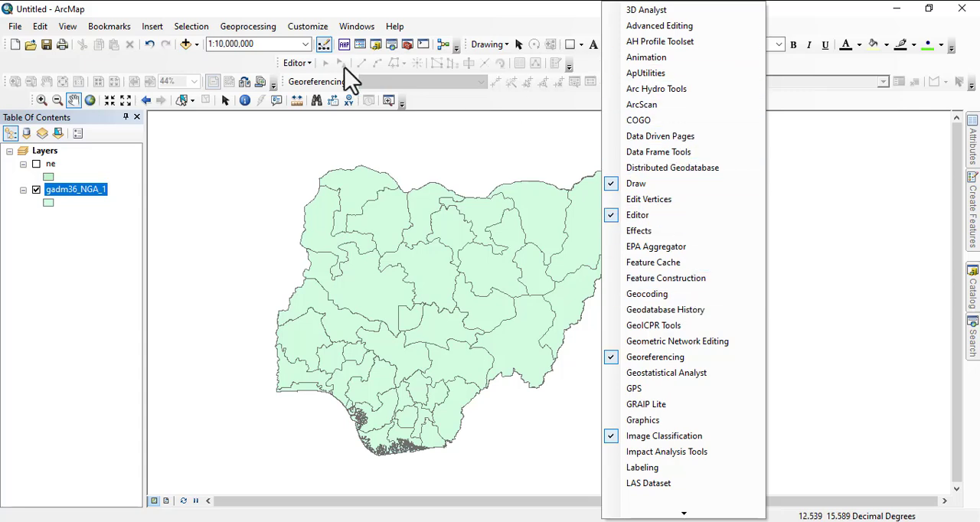
left_click(459, 19)
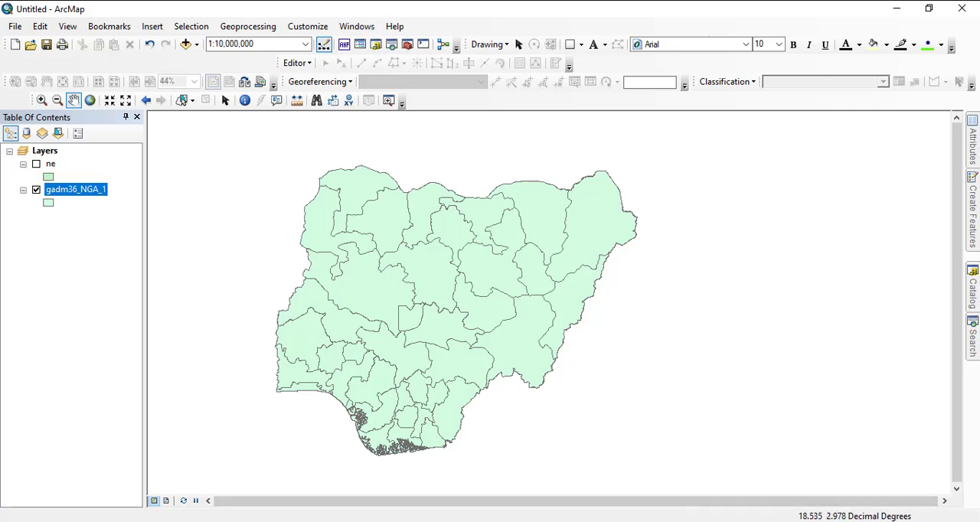
- Switch to the PowerPoint outline, highlight the topic "Coordinate systems and measure", and return to ArcMap
key("alt+Tab")
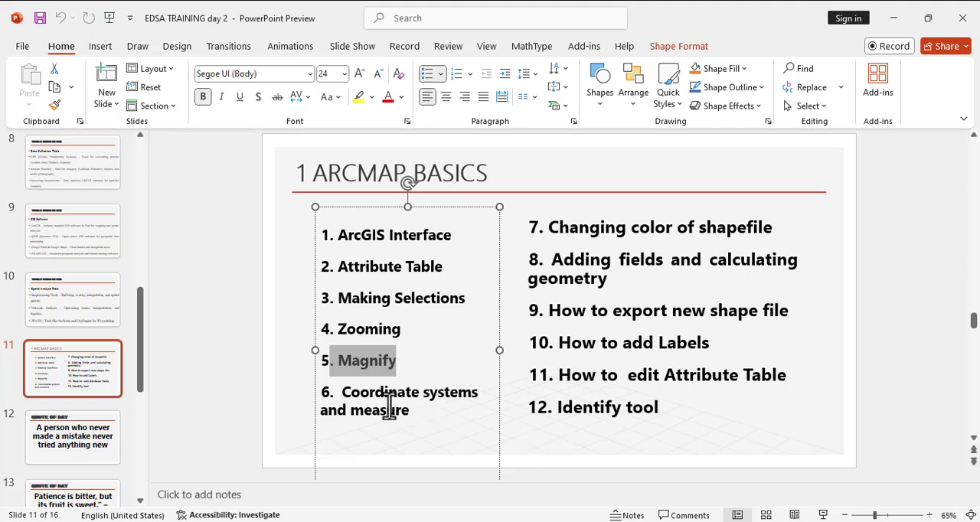
left_click_drag(339, 396, 495, 408)
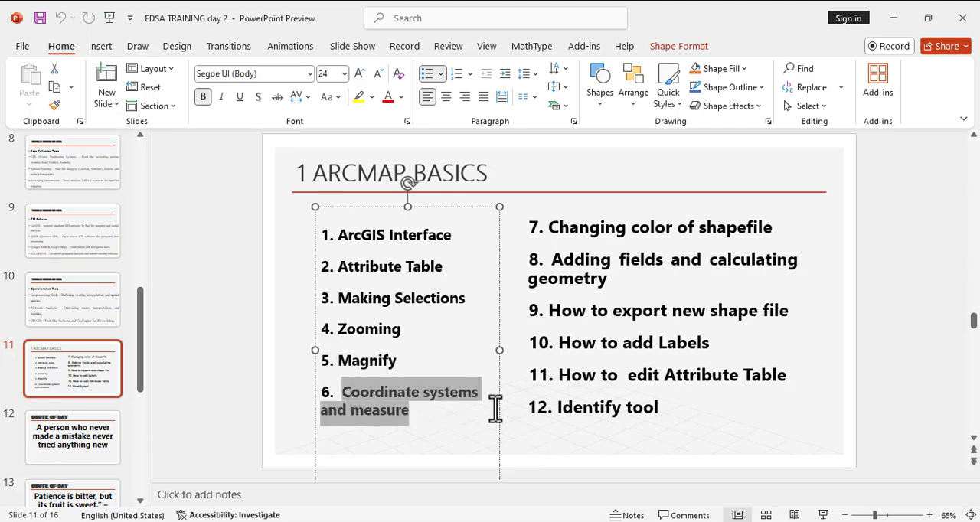
left_click(893, 17)
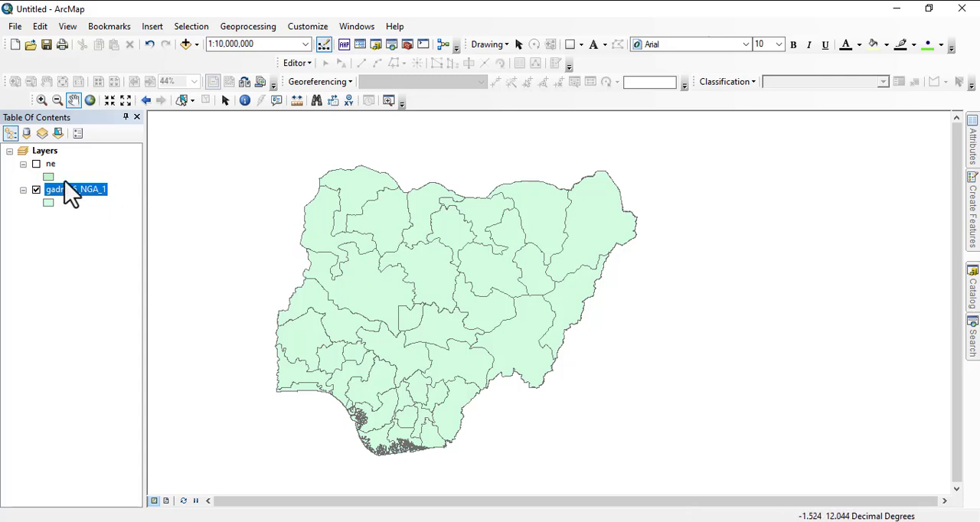
- Turn on the ne layer, view it alone with gadm36_NGA_1 hidden, and turn gadm36_NGA_1 back on
left_click(36, 163)
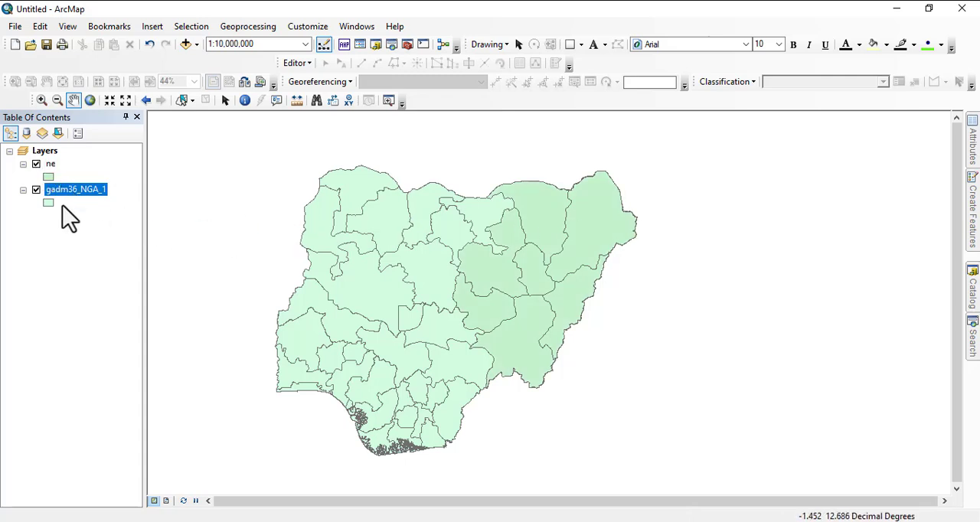
left_click(36, 190)
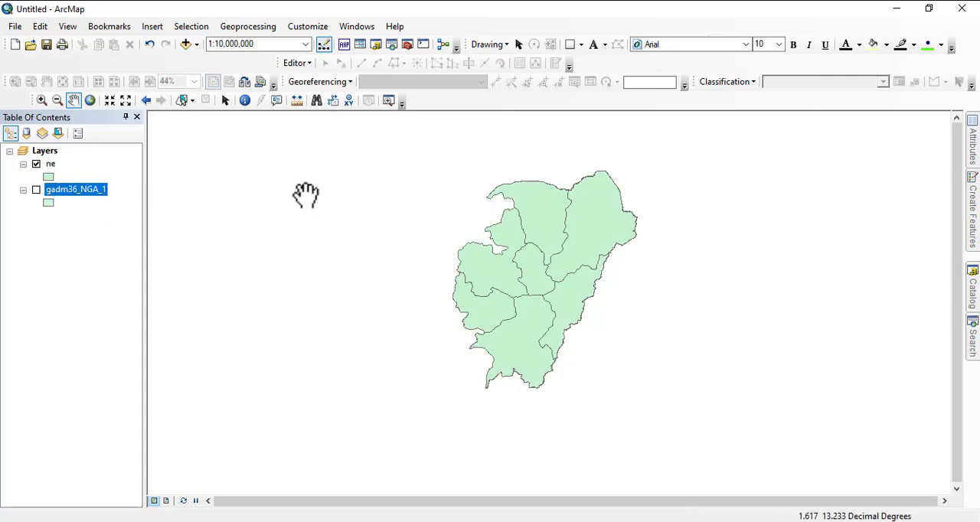
right_click(49, 164)
left_click_drag(552, 255, 521, 256)
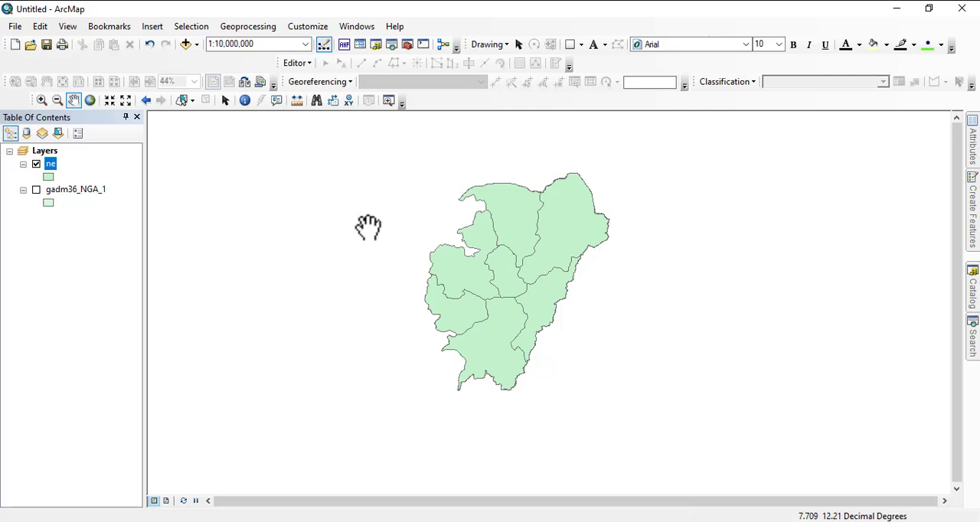
left_click(36, 190)
- Examine the geographic coordinate system in the source properties of the gadm36_NGA_1 layer, close the properties, and switch to the PowerPoint outline
right_click(61, 195)
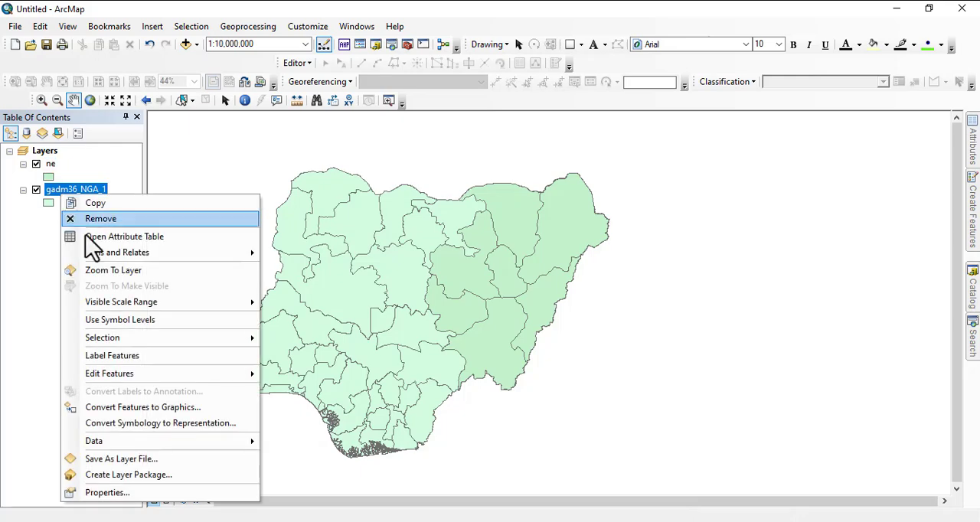
left_click(103, 493)
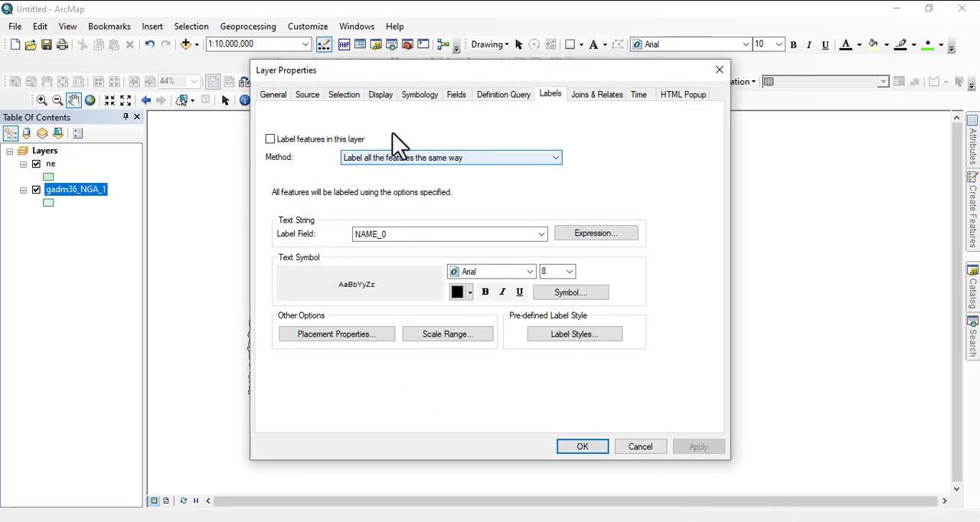
left_click(307, 95)
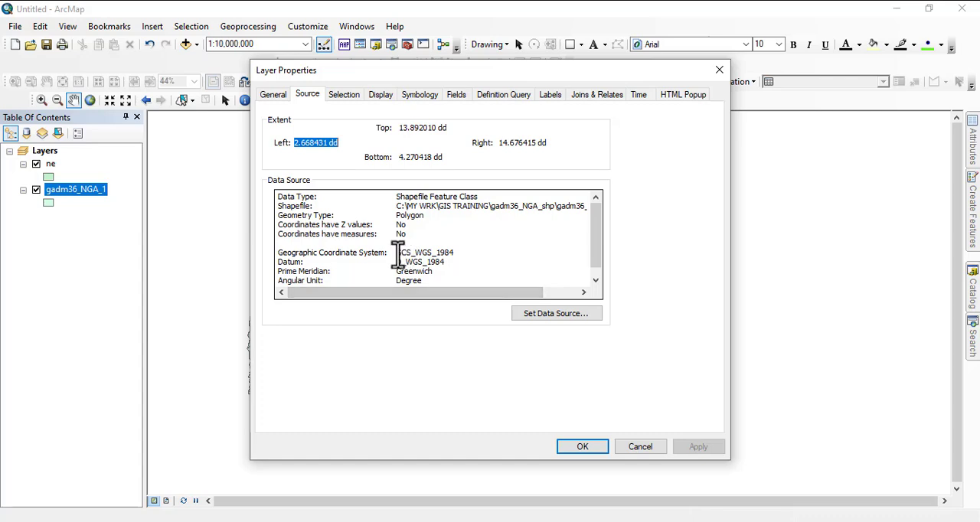
left_click_drag(397, 253, 460, 255)
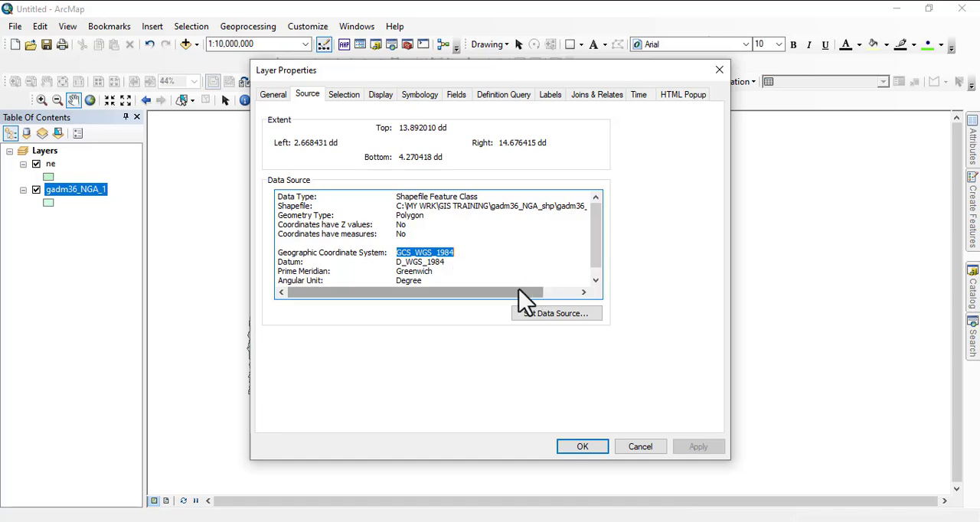
left_click(583, 446)
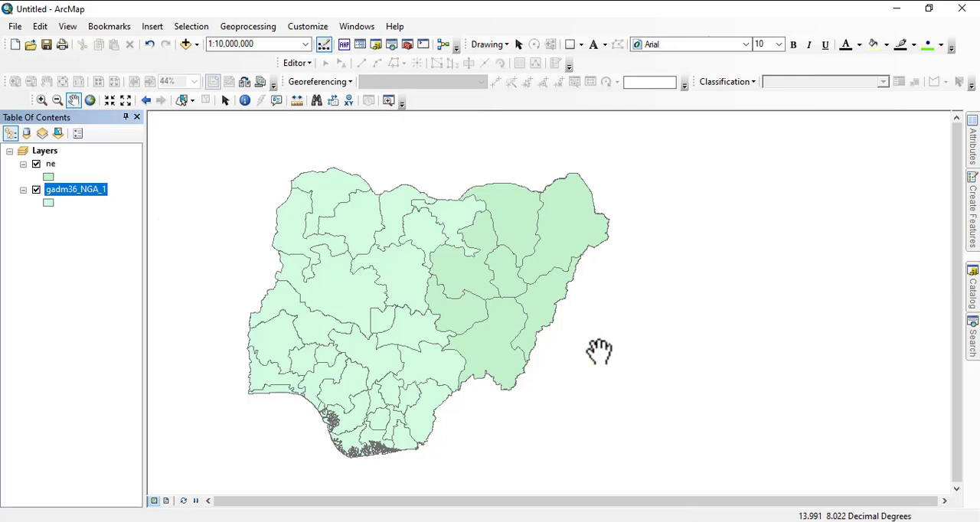
left_click(662, 521)
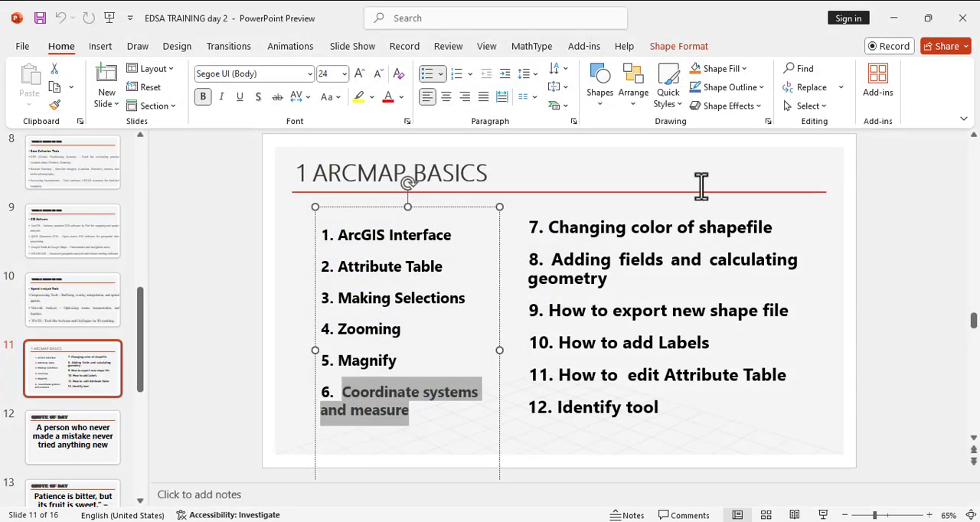
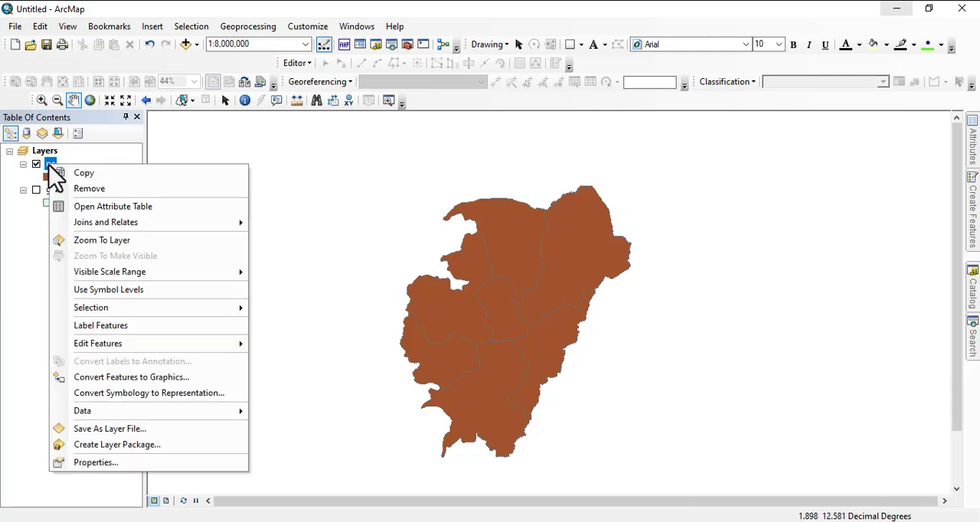
- Turn on feature labels for the ne layer and set their label field to NAME_1
left_click(90, 327)
scroll(512, 322, "up", 2)
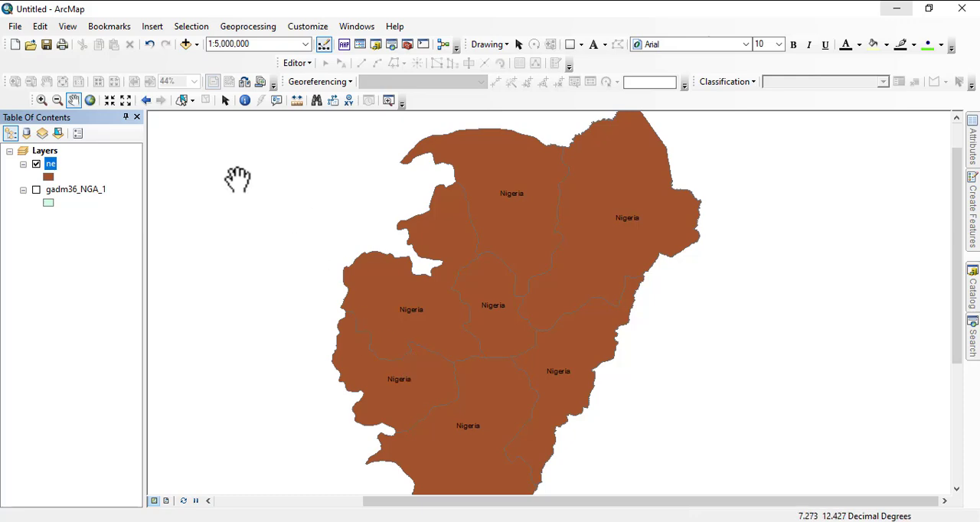
right_click(50, 163)
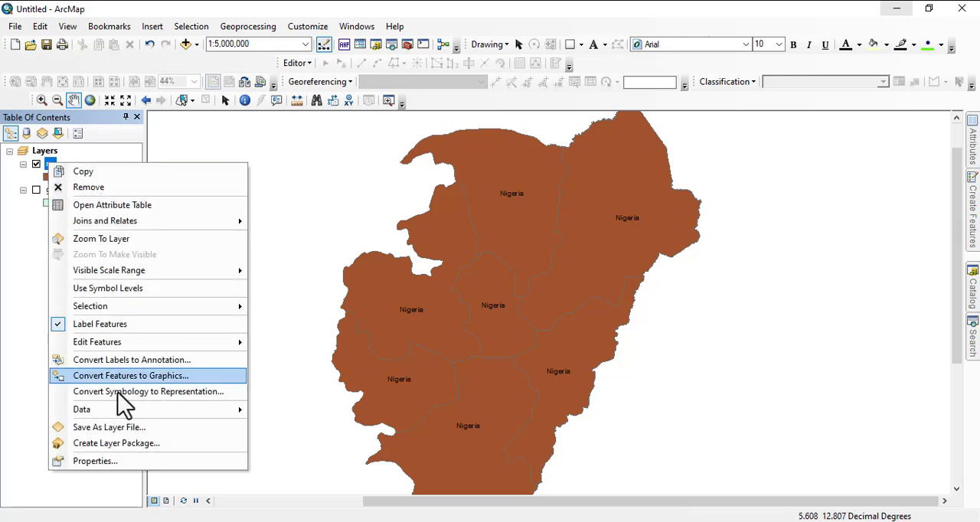
left_click(87, 462)
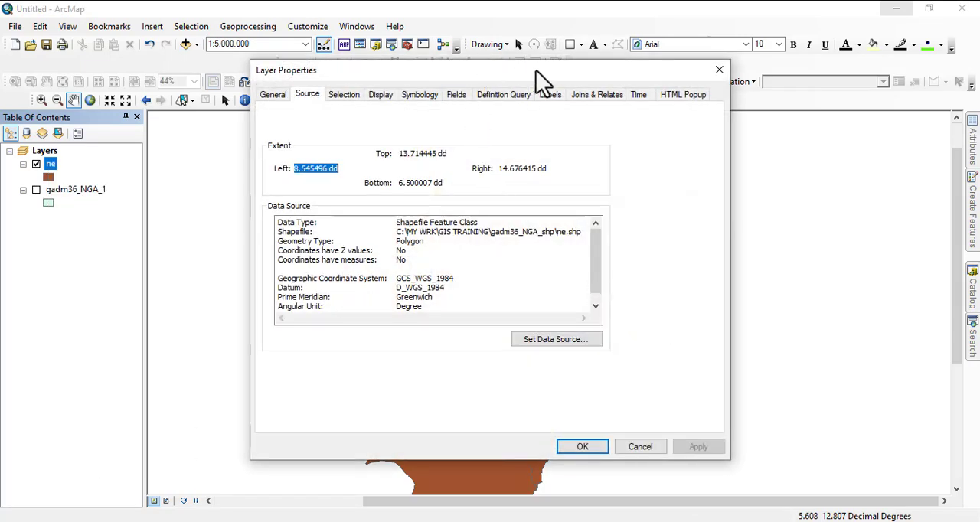
left_click(550, 96)
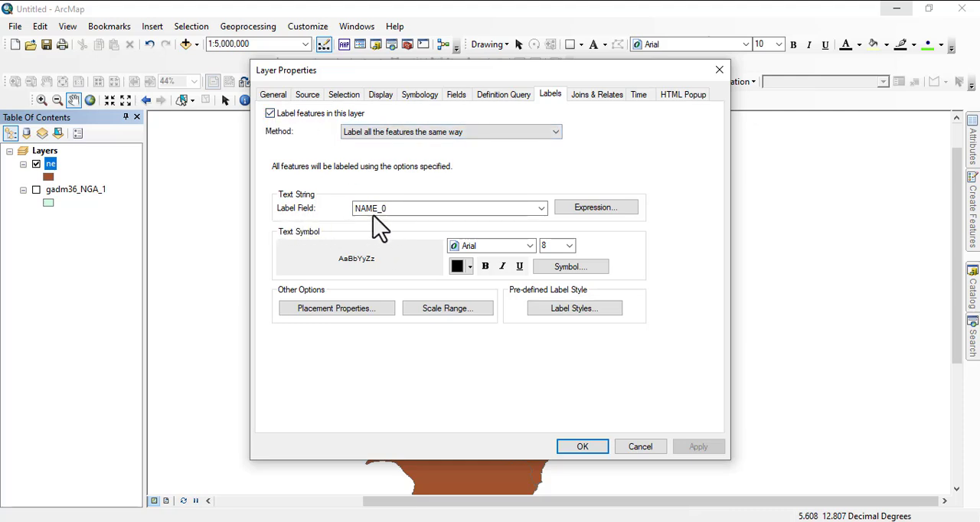
left_click(404, 208)
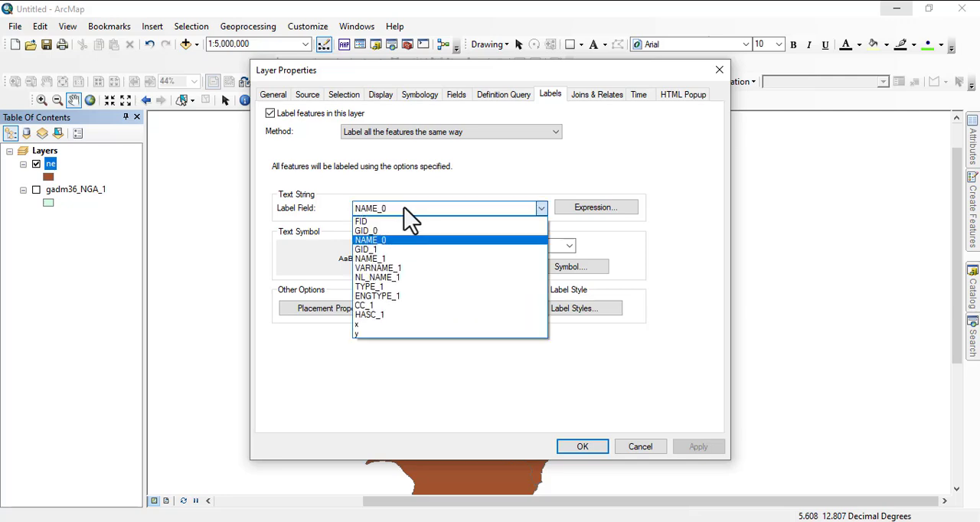
left_click(383, 259)
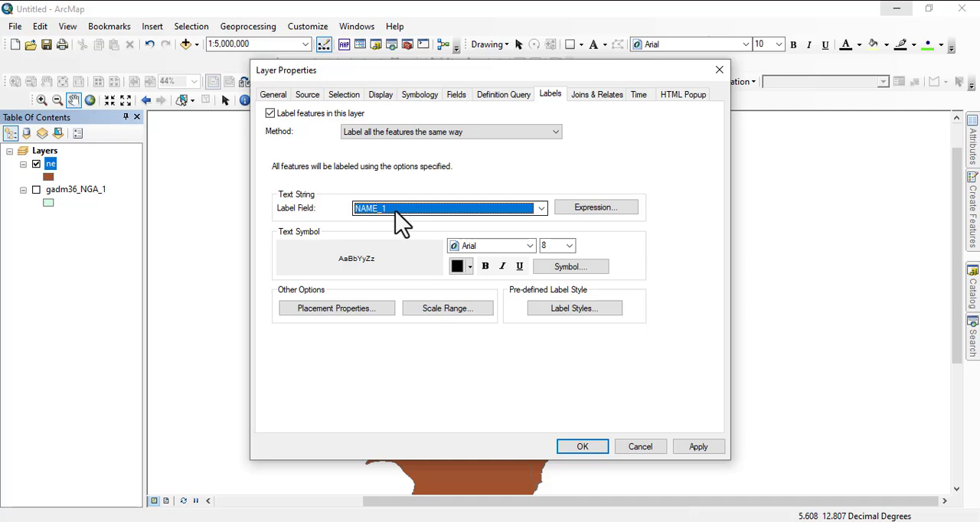
- Set the ne label placement to always horizontal with duplicate labels removed, and apply the label settings
left_click(329, 309)
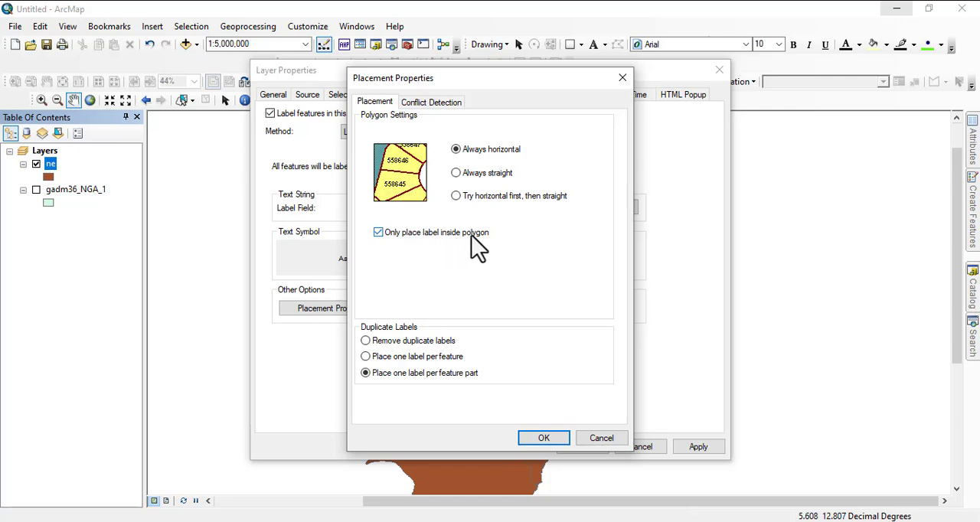
left_click(456, 196)
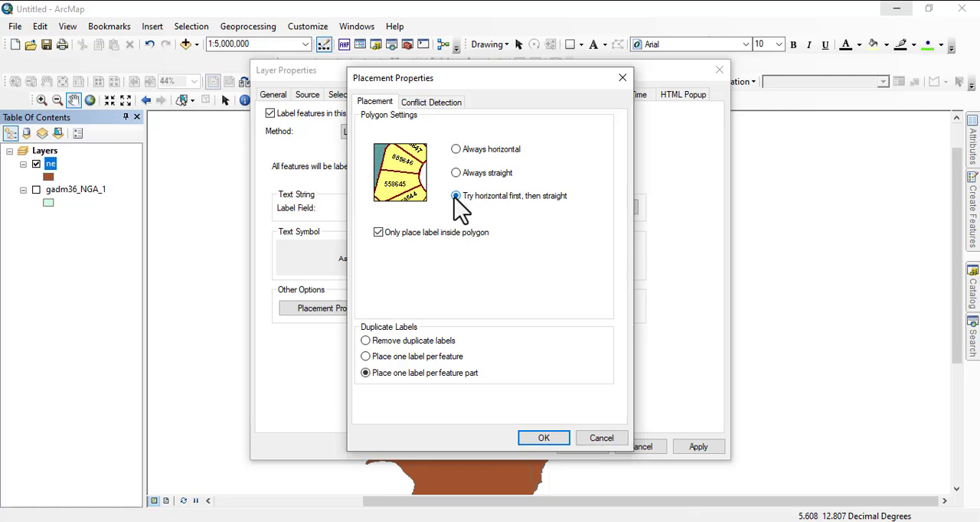
left_click(456, 149)
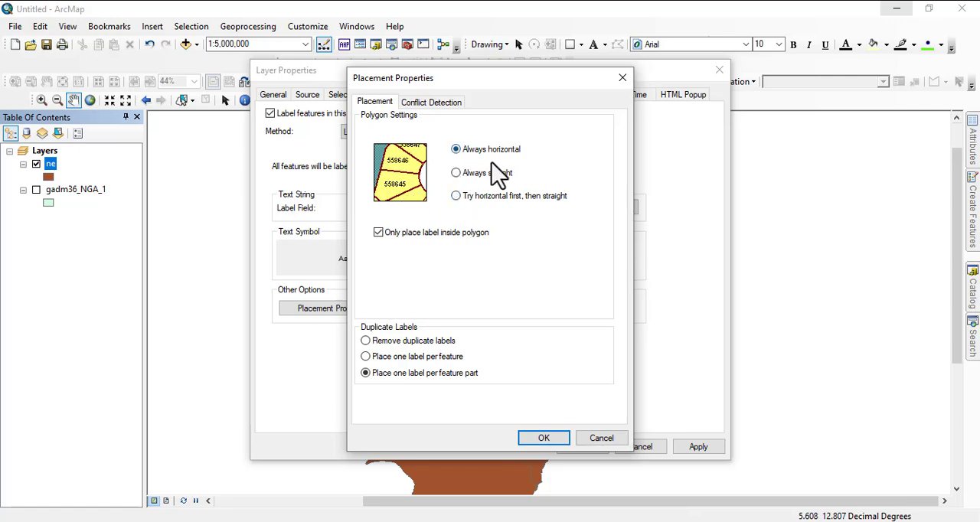
left_click(383, 341)
left_click(536, 438)
left_click(580, 447)
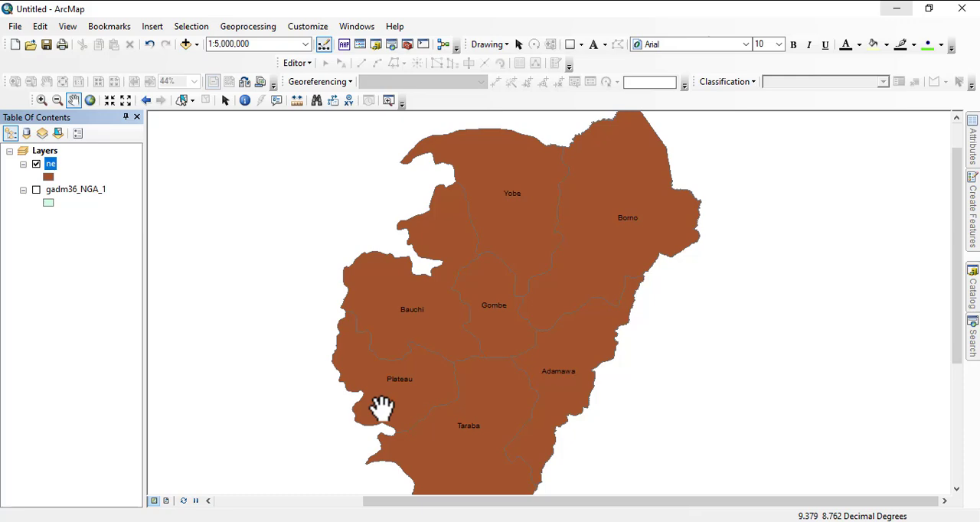
scroll(502, 306, "down", 2)
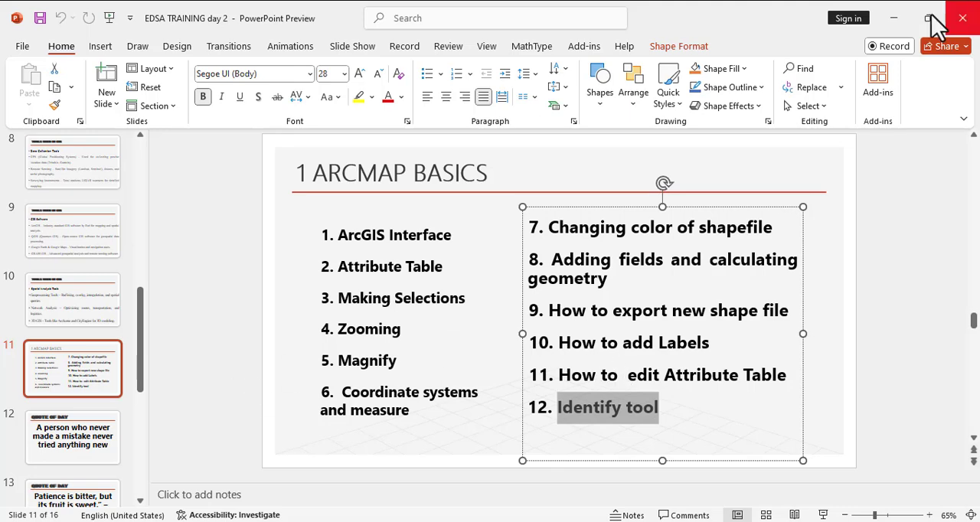
- Return from the PowerPoint outline to ArcMap and change the ne layer's fill color to light brown
left_click(893, 20)
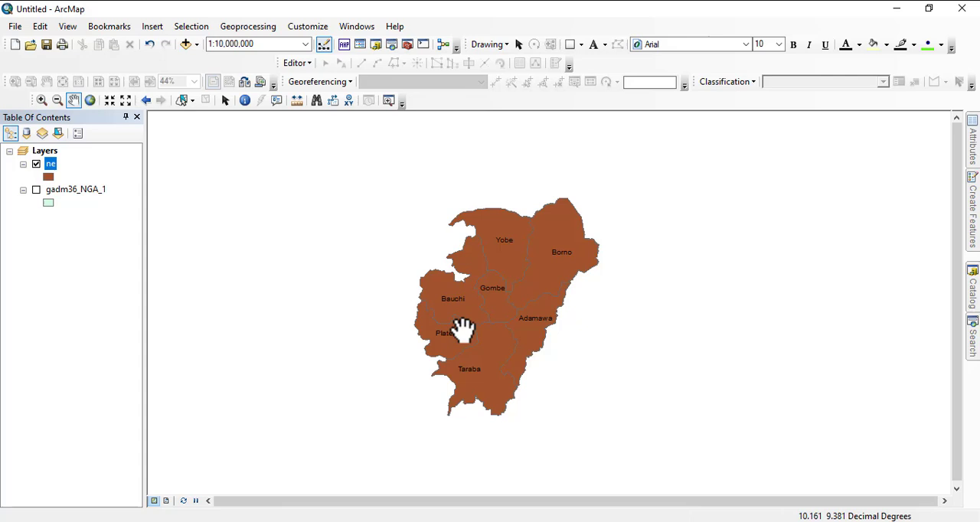
left_click(48, 180)
double_click(488, 268)
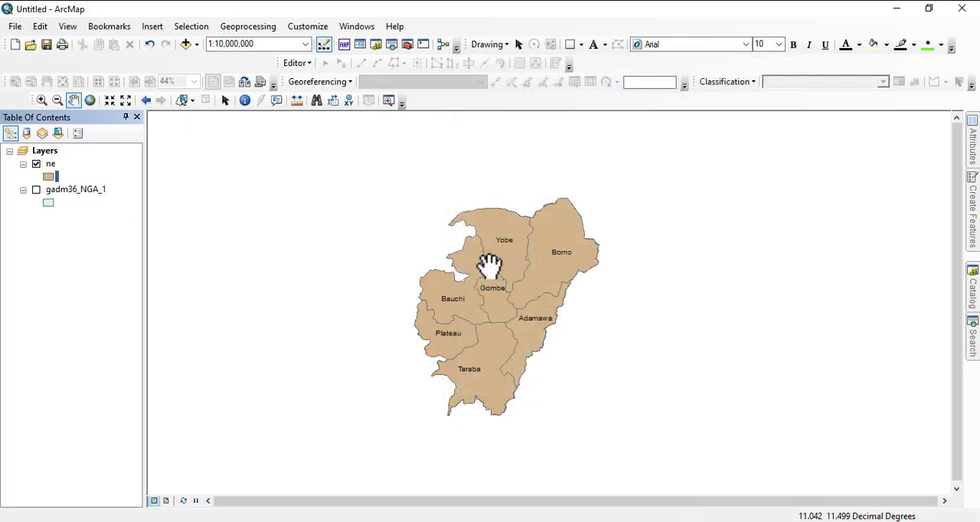
- Set the ne layer's symbology to unique-value categories based on the NAME_1 field
right_click(49, 166)
mouse_move(98, 411)
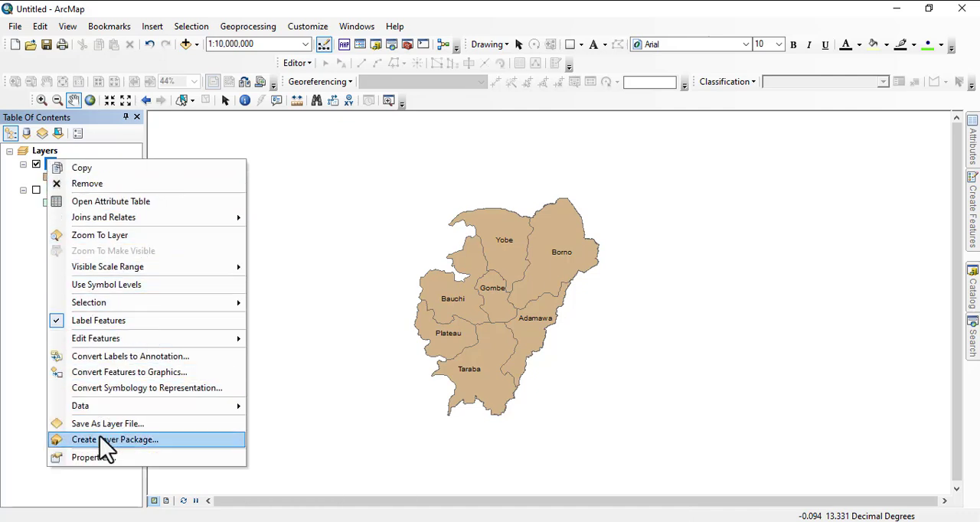
left_click(97, 458)
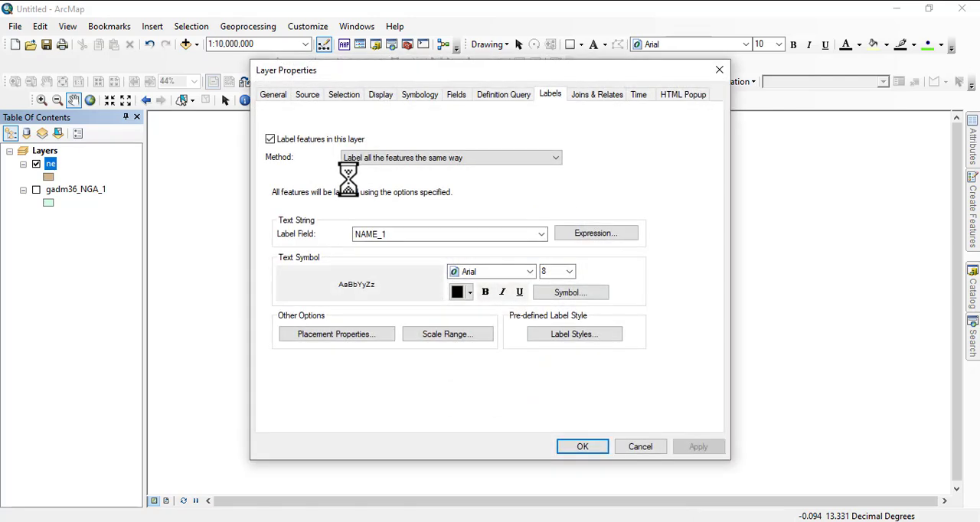
left_click(420, 95)
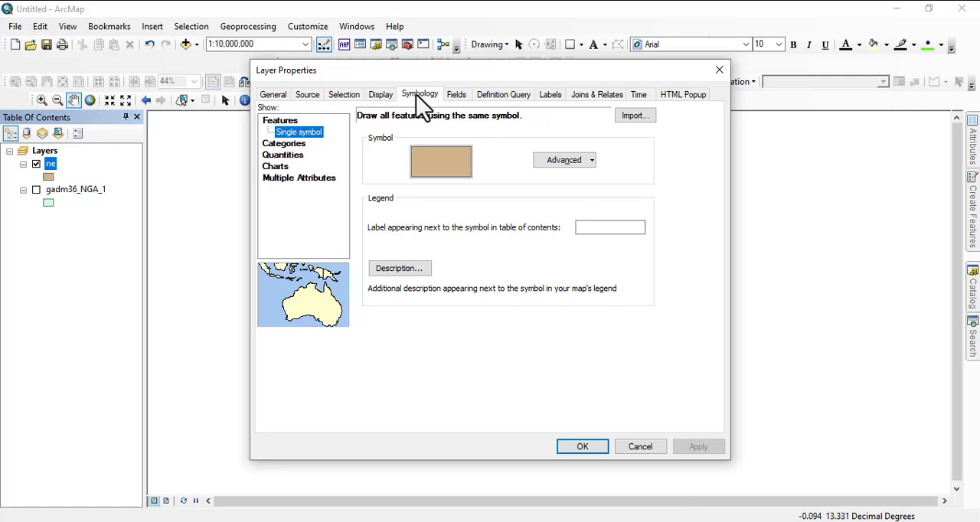
left_click(282, 144)
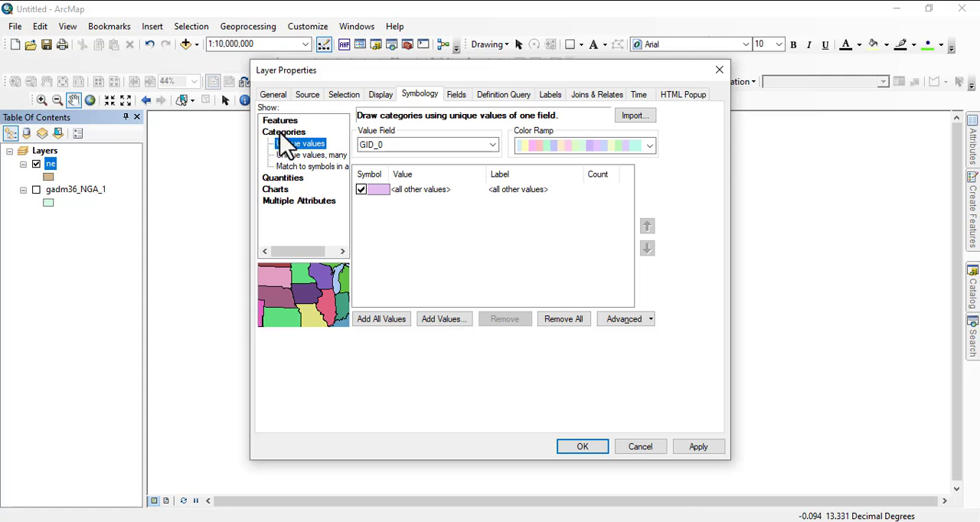
left_click(491, 146)
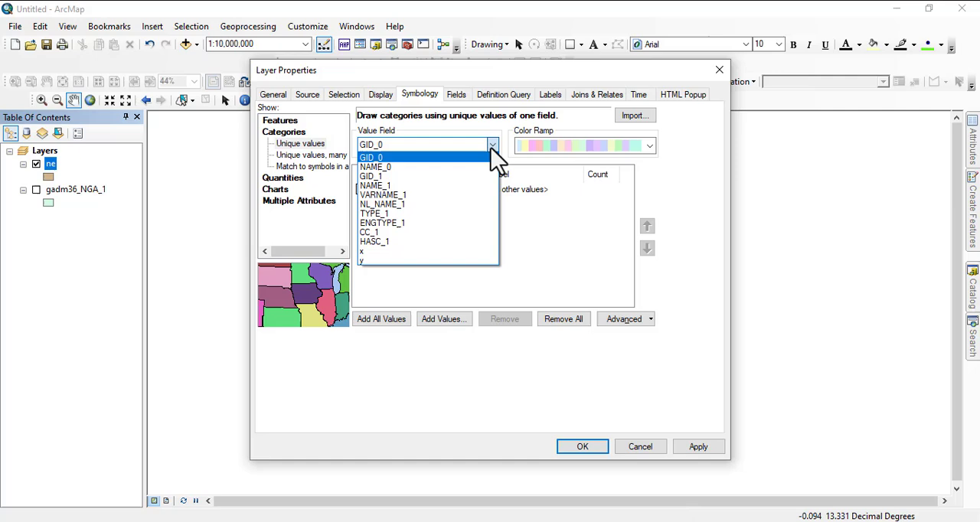
left_click(385, 187)
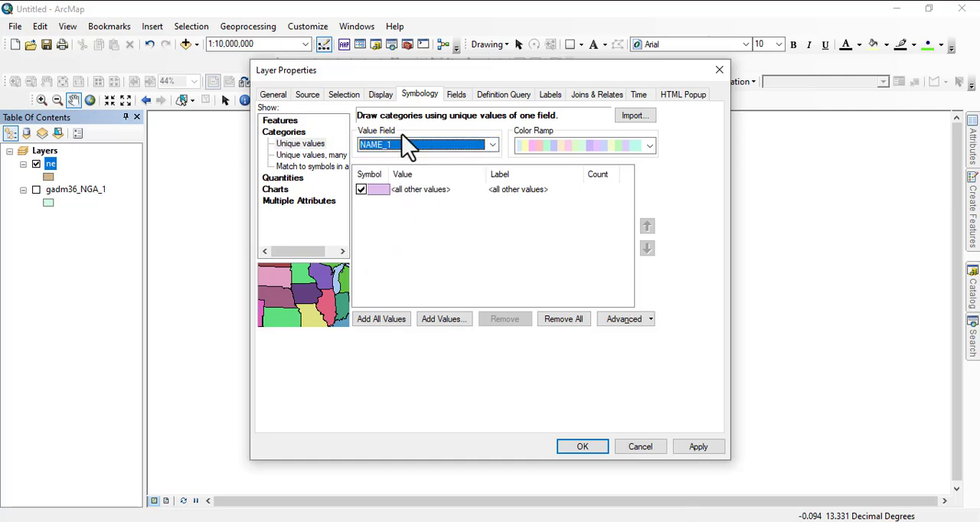
- Choose a muted multicolor ramp for ne, add all NAME_1 values, exclude all other values, and apply the symbology
left_click(649, 145)
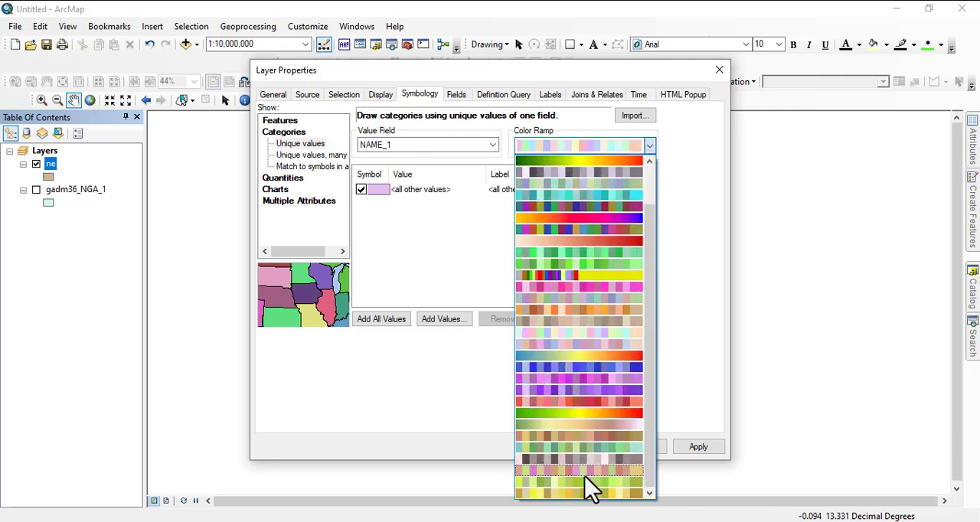
left_click(587, 311)
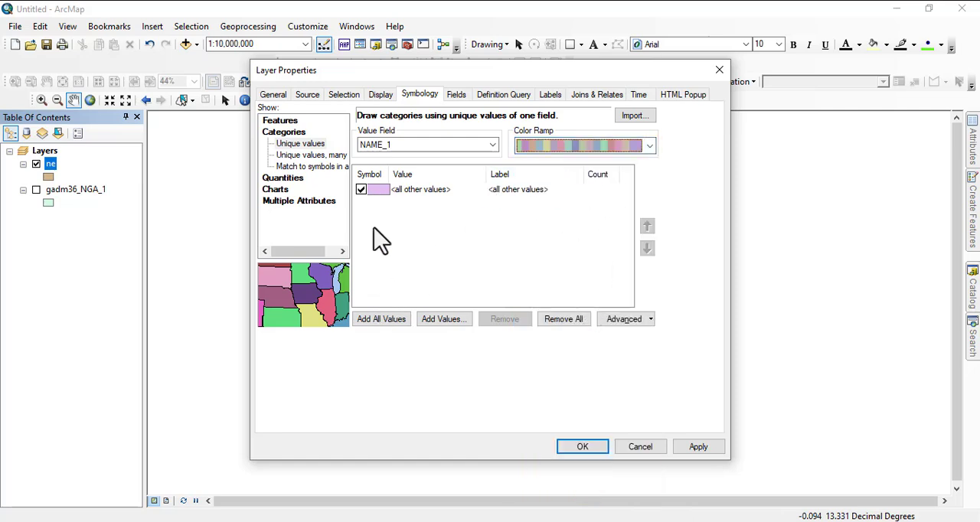
left_click(374, 323)
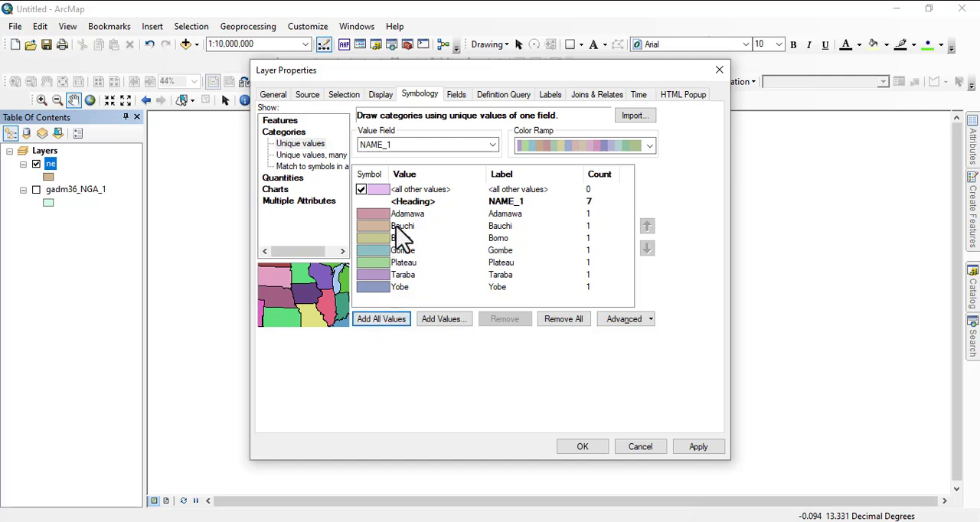
left_click(361, 190)
left_click(588, 451)
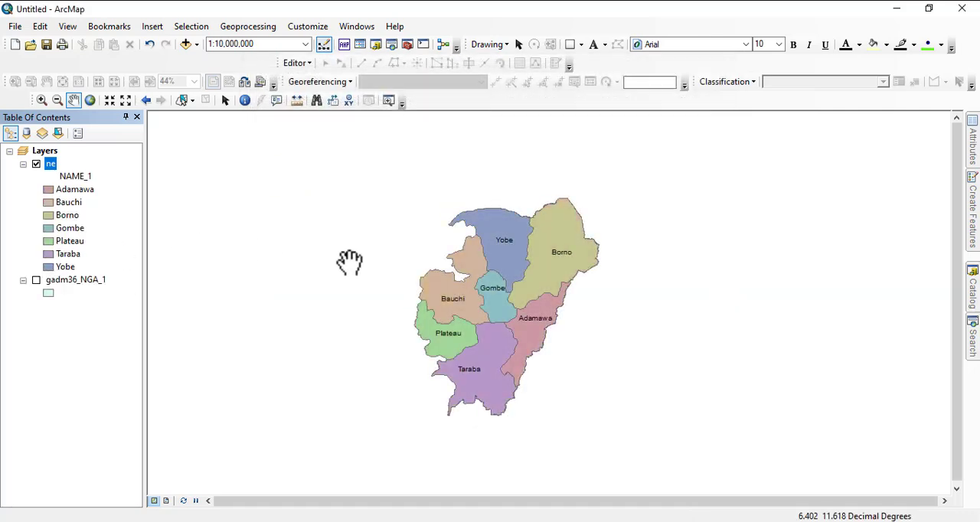
scroll(518, 308, "up", 2)
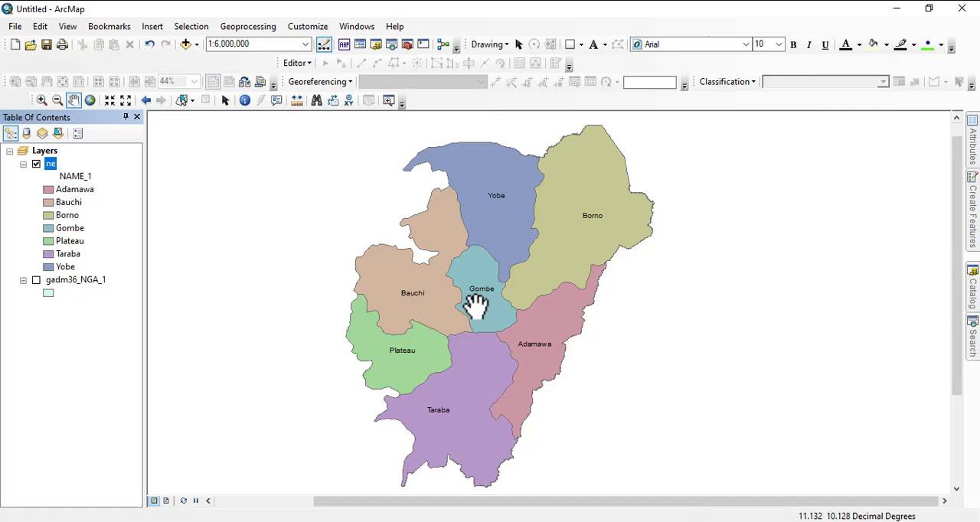
scroll(482, 257, "up", 1)
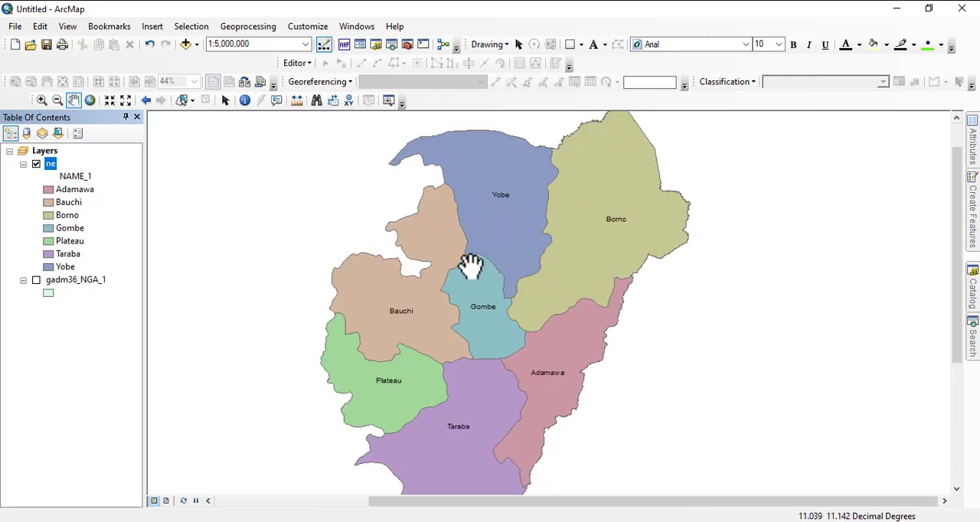
scroll(475, 268, "down", 3)
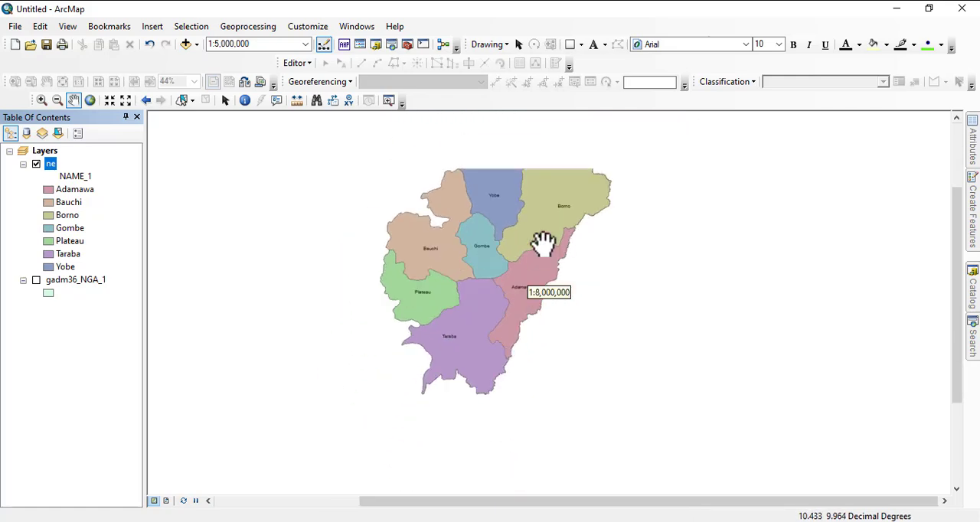
- Hide the ne layer and turn on the gadm36_NGA_1 layer
left_click(36, 165)
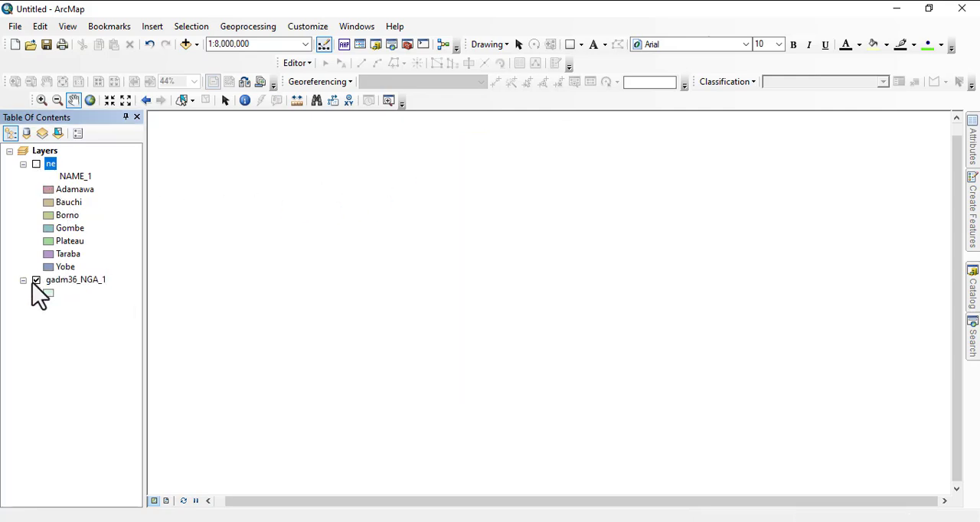
left_click(36, 280)
left_click(53, 283)
- Categorize the gadm36_NGA_1 symbology by unique NAME_1 values, adding every value and excluding all other values
right_click(53, 284)
left_click(94, 301)
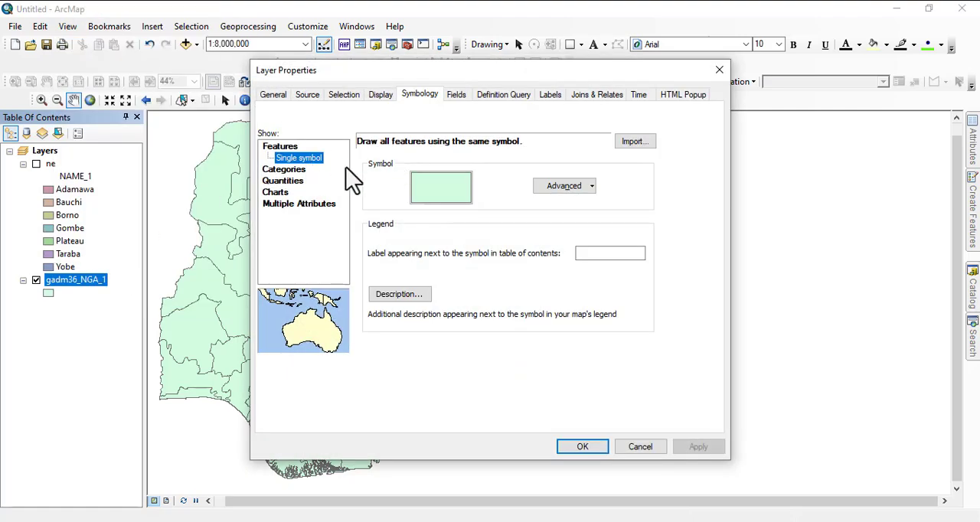
left_click(282, 170)
left_click(402, 172)
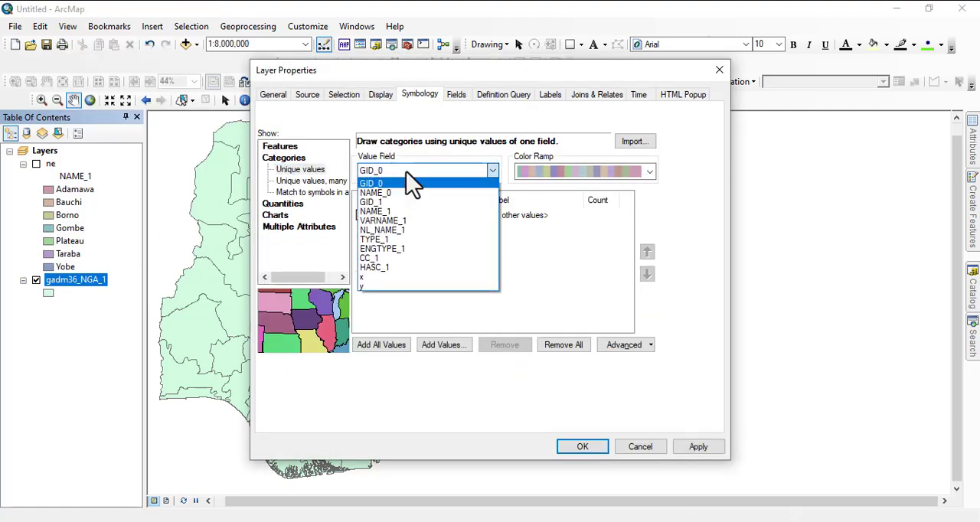
left_click(388, 212)
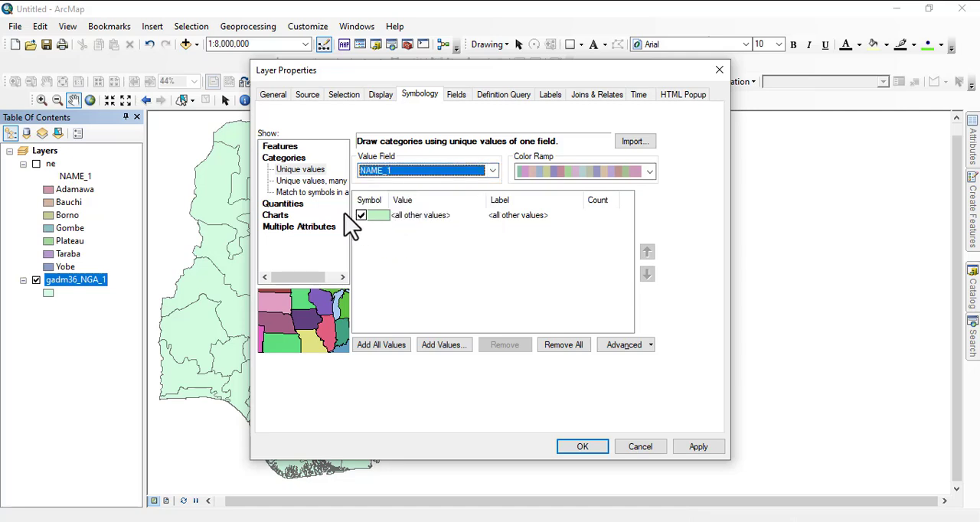
left_click(383, 346)
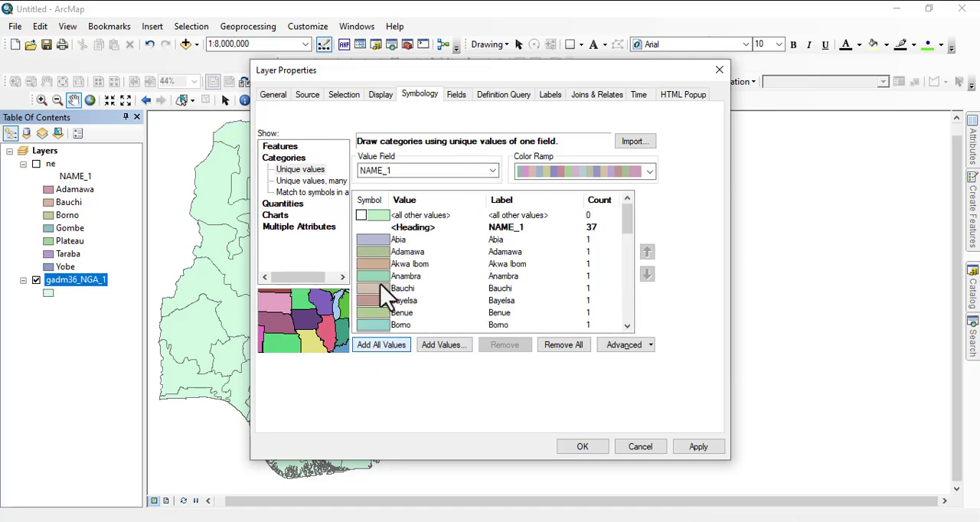
scroll(398, 287, "down", 10)
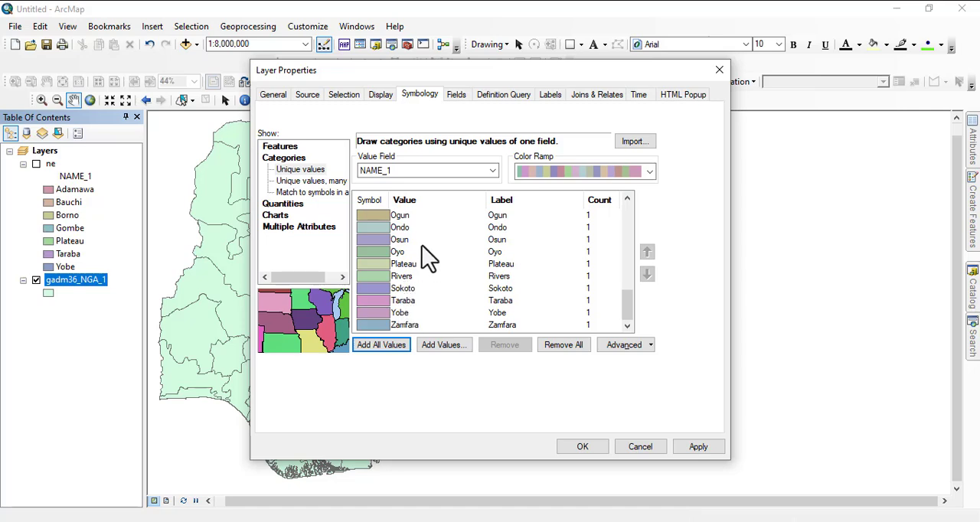
- Choose a pastel multicolor ramp for the gadm36_NGA_1 categories and apply the symbology to the map
left_click(646, 172)
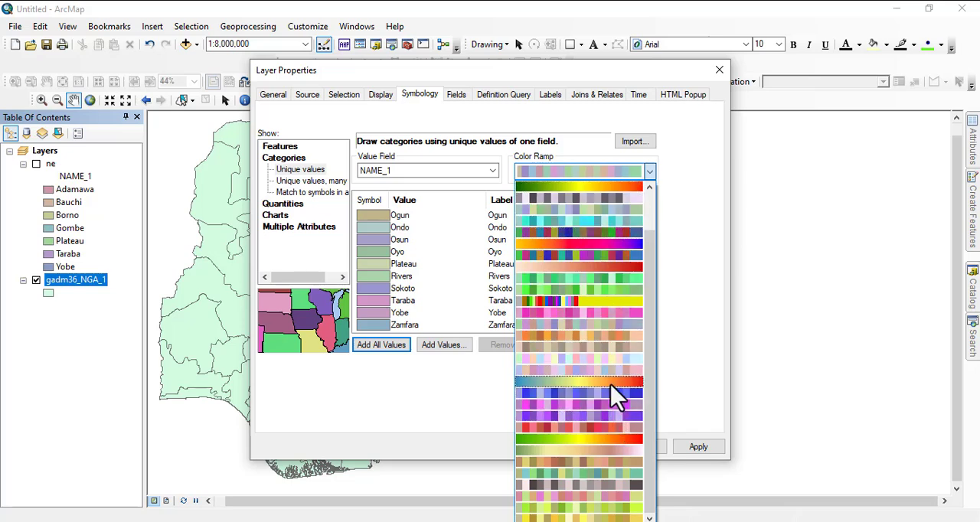
left_click(603, 363)
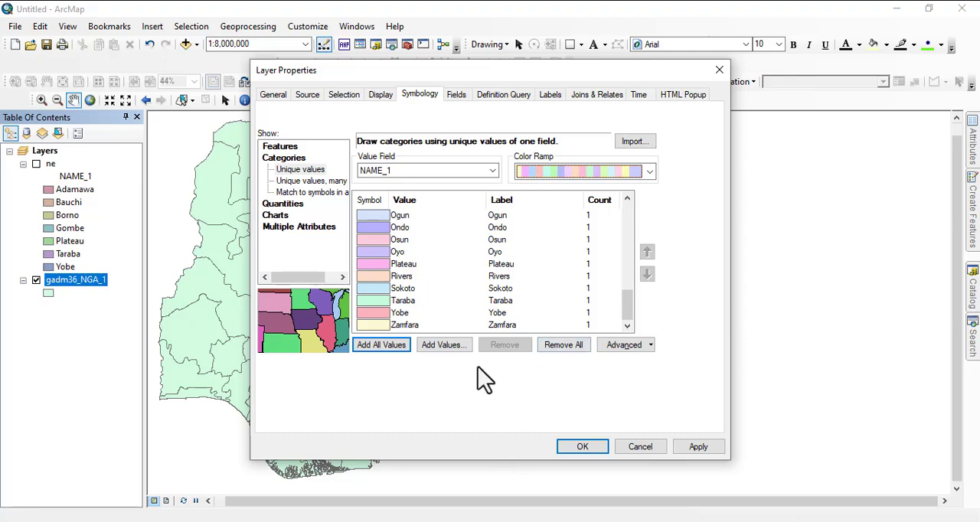
left_click(581, 449)
scroll(545, 327, "up", 2)
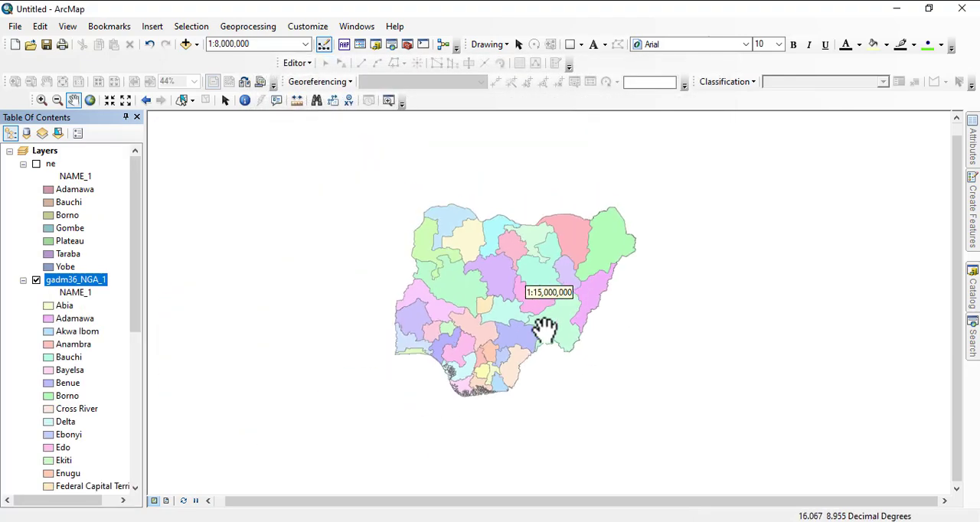
- Examine the state colors of gadm36_NGA_1 in the legend and on the map
scroll(53, 386, "down", 8)
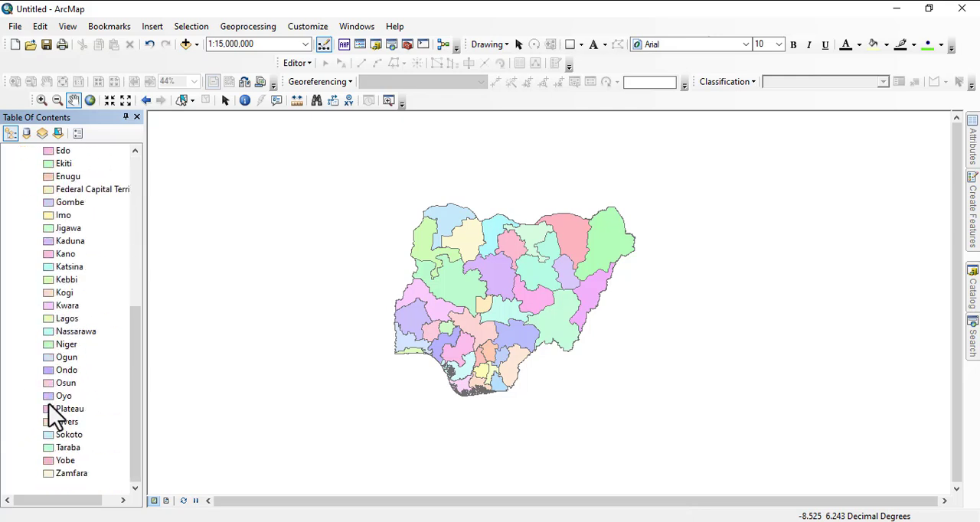
scroll(501, 296, "up", 2)
scroll(501, 296, "down", 1)
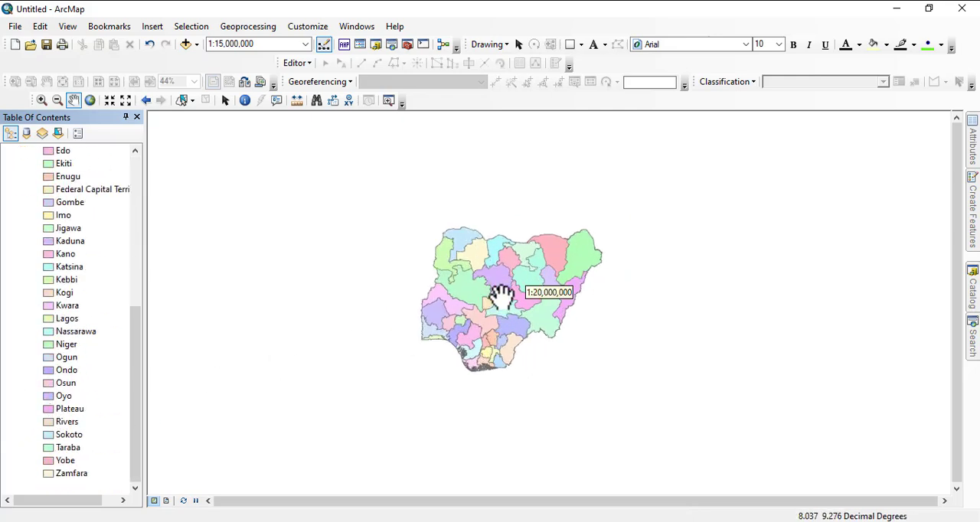
scroll(503, 264, "down", 2)
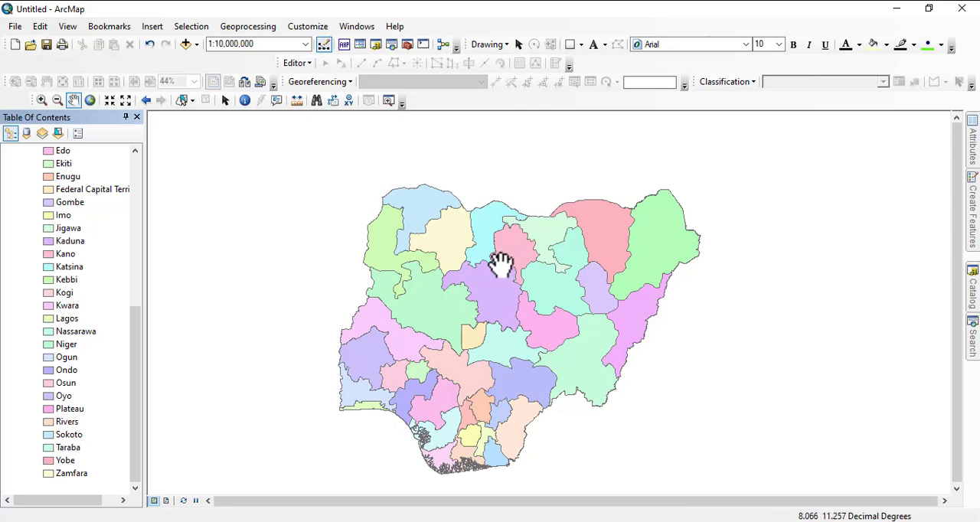
scroll(409, 300, "down", 2)
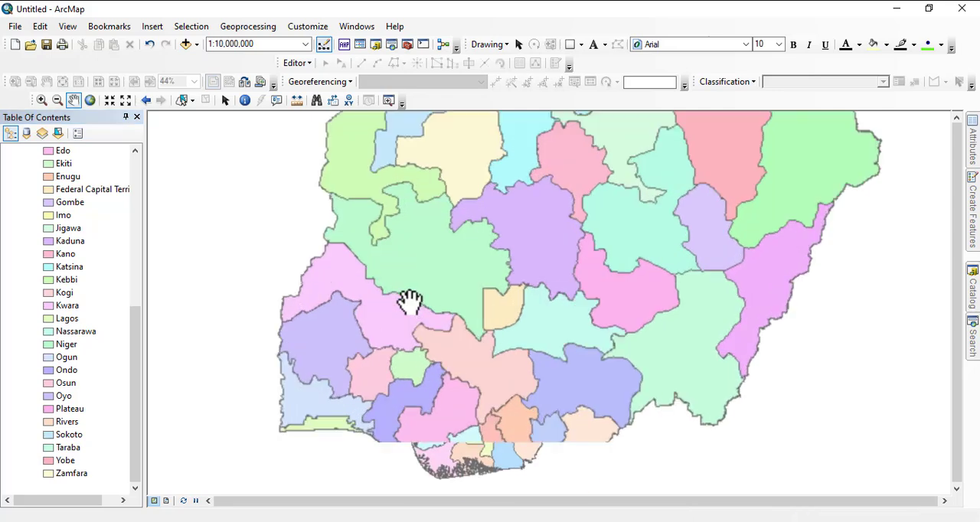
scroll(53, 237, "up", 5)
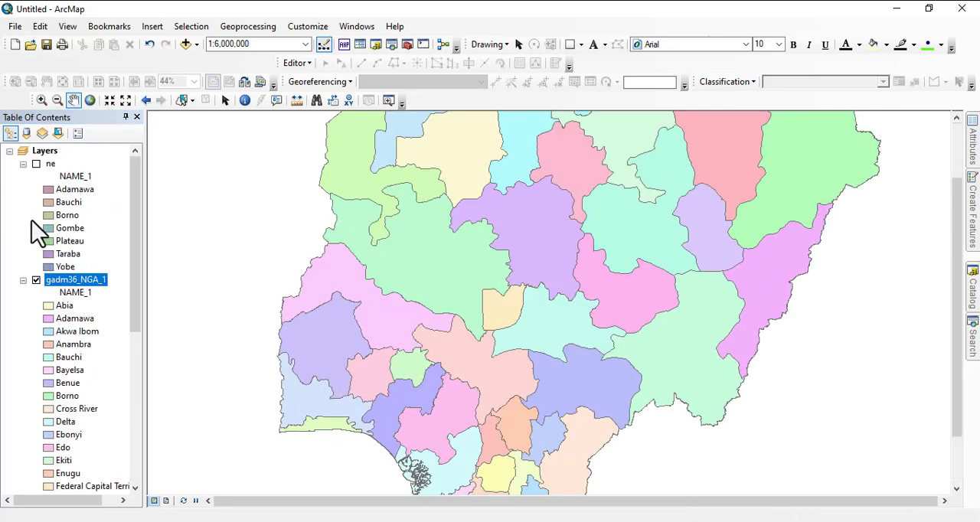
- Collapse the gadm36_NGA_1 legend, hide that layer, and display the ne layer centered in the map view
left_click(23, 280)
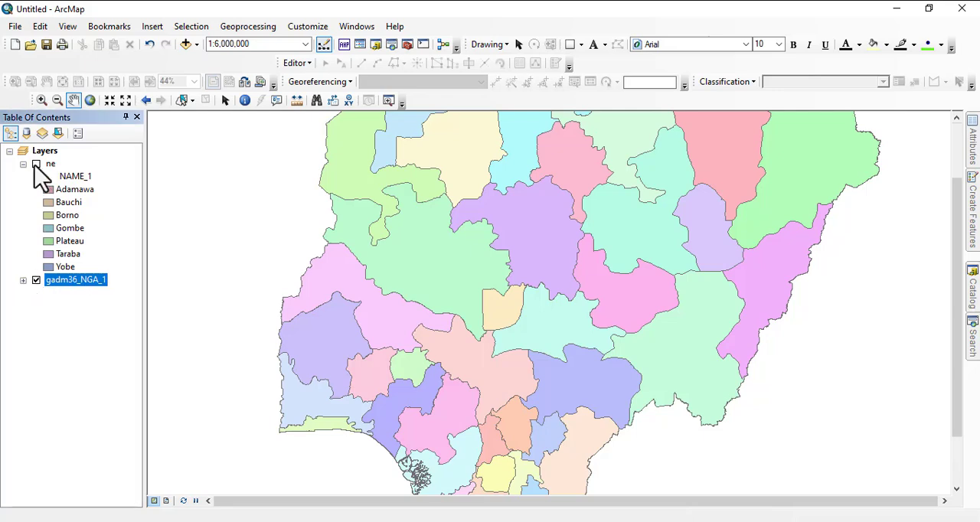
left_click(36, 280)
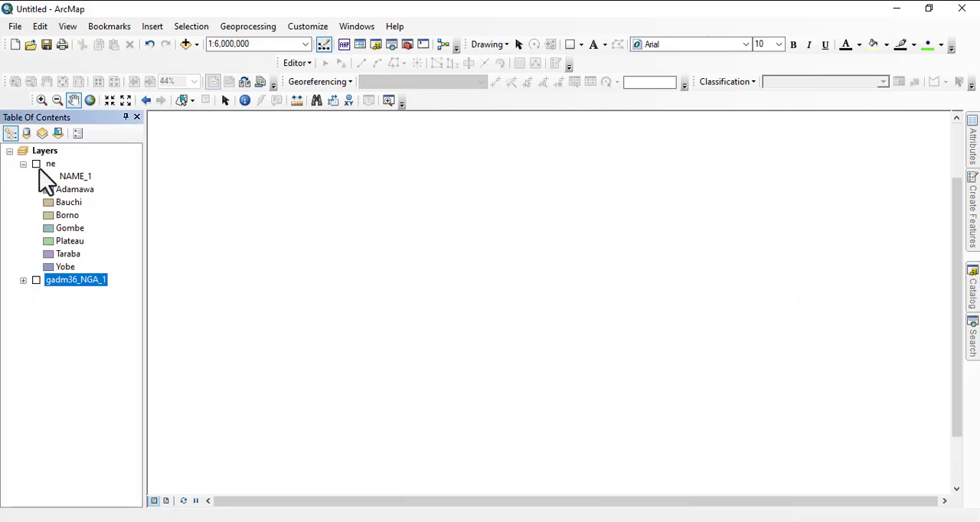
left_click(36, 164)
left_click_drag(599, 254, 444, 295)
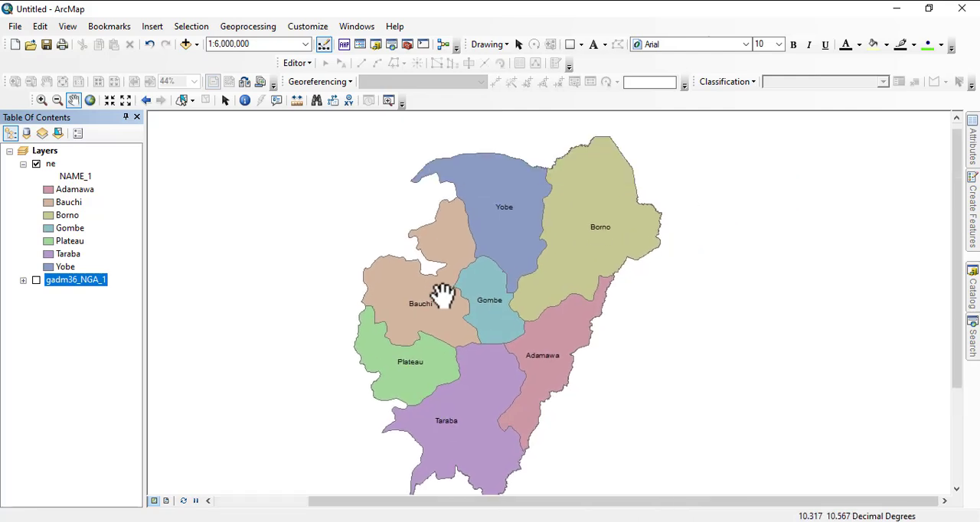
scroll(444, 284, "up", 3)
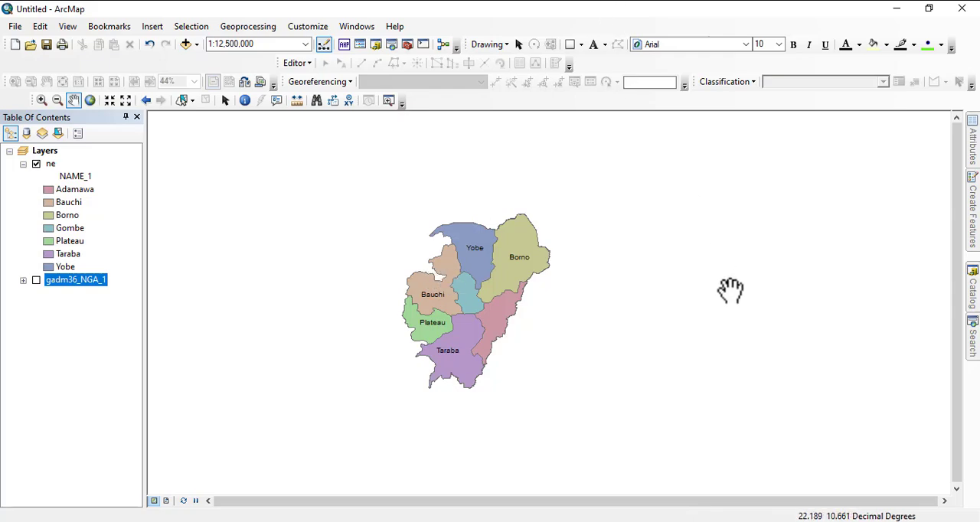
- Switch to the EDSA TRAINING day 2 presentation in PowerPoint and show the Quote of Day on slide 12
key("alt+Tab")
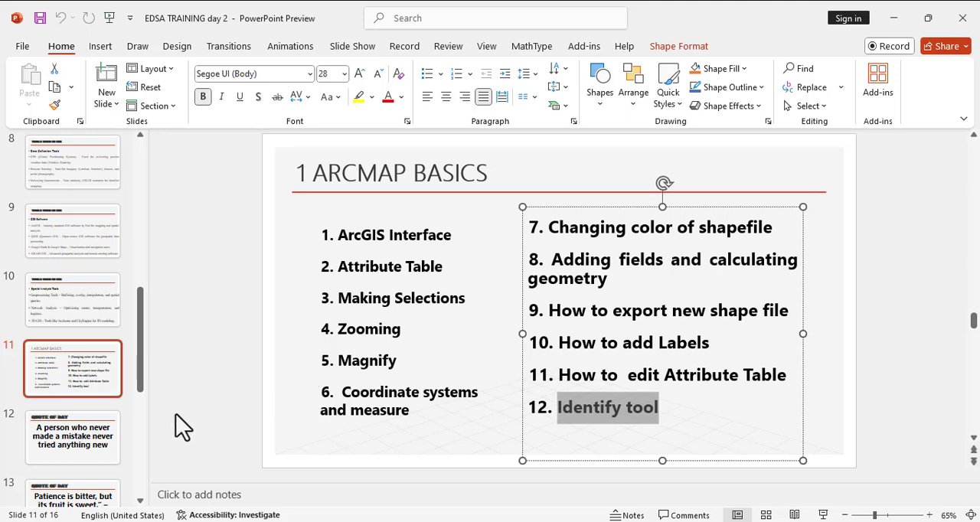
left_click(85, 448)
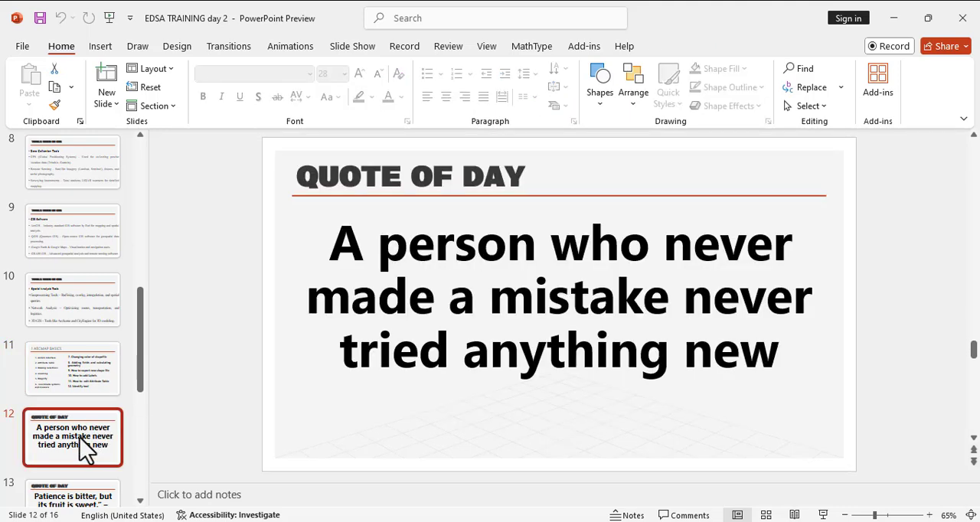